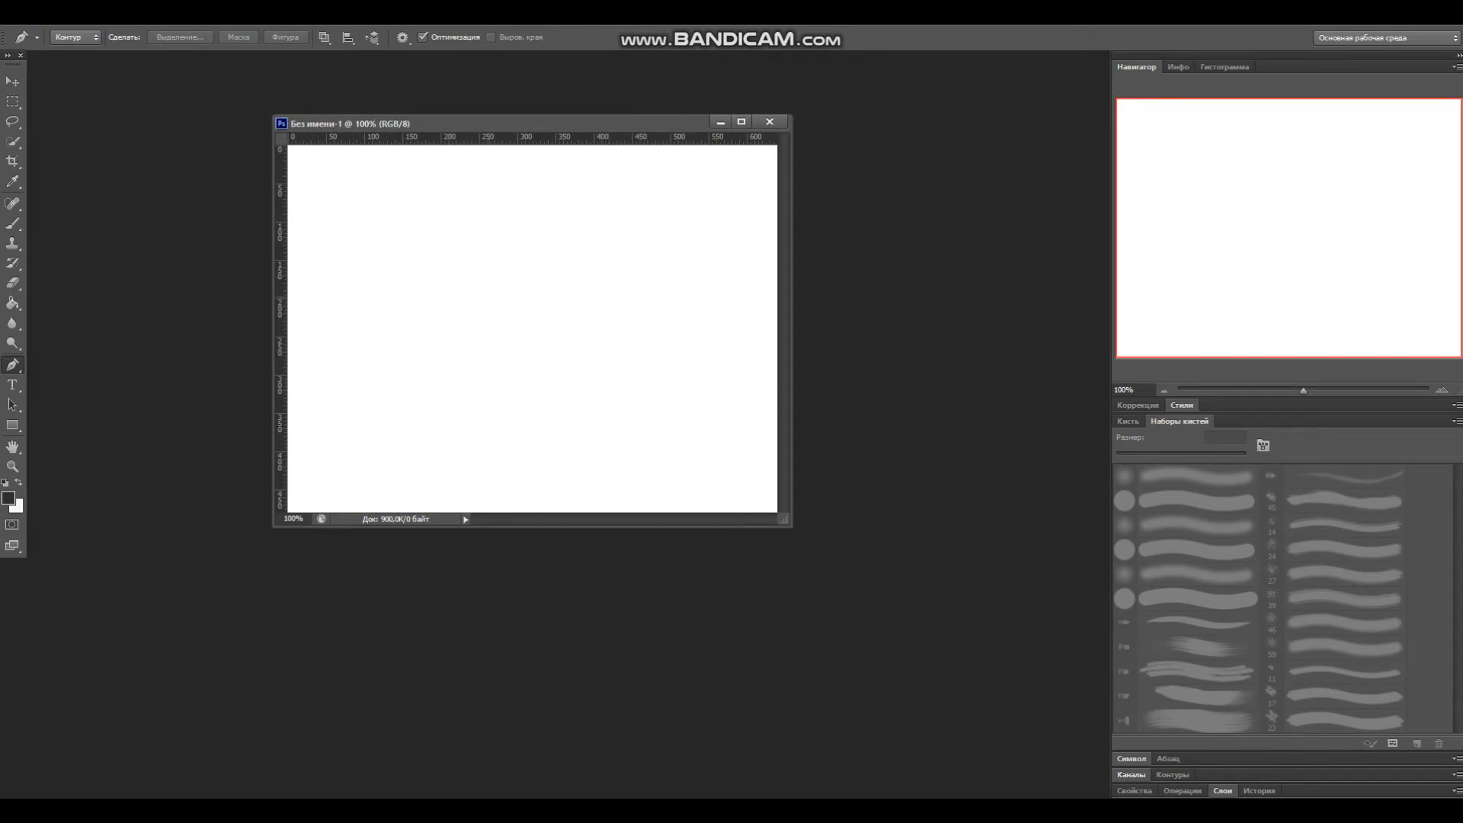
Step: Paste the car photo into the blank document and start a Pen path along the roof edge
{"action": "key", "text": "ctrl+v"}
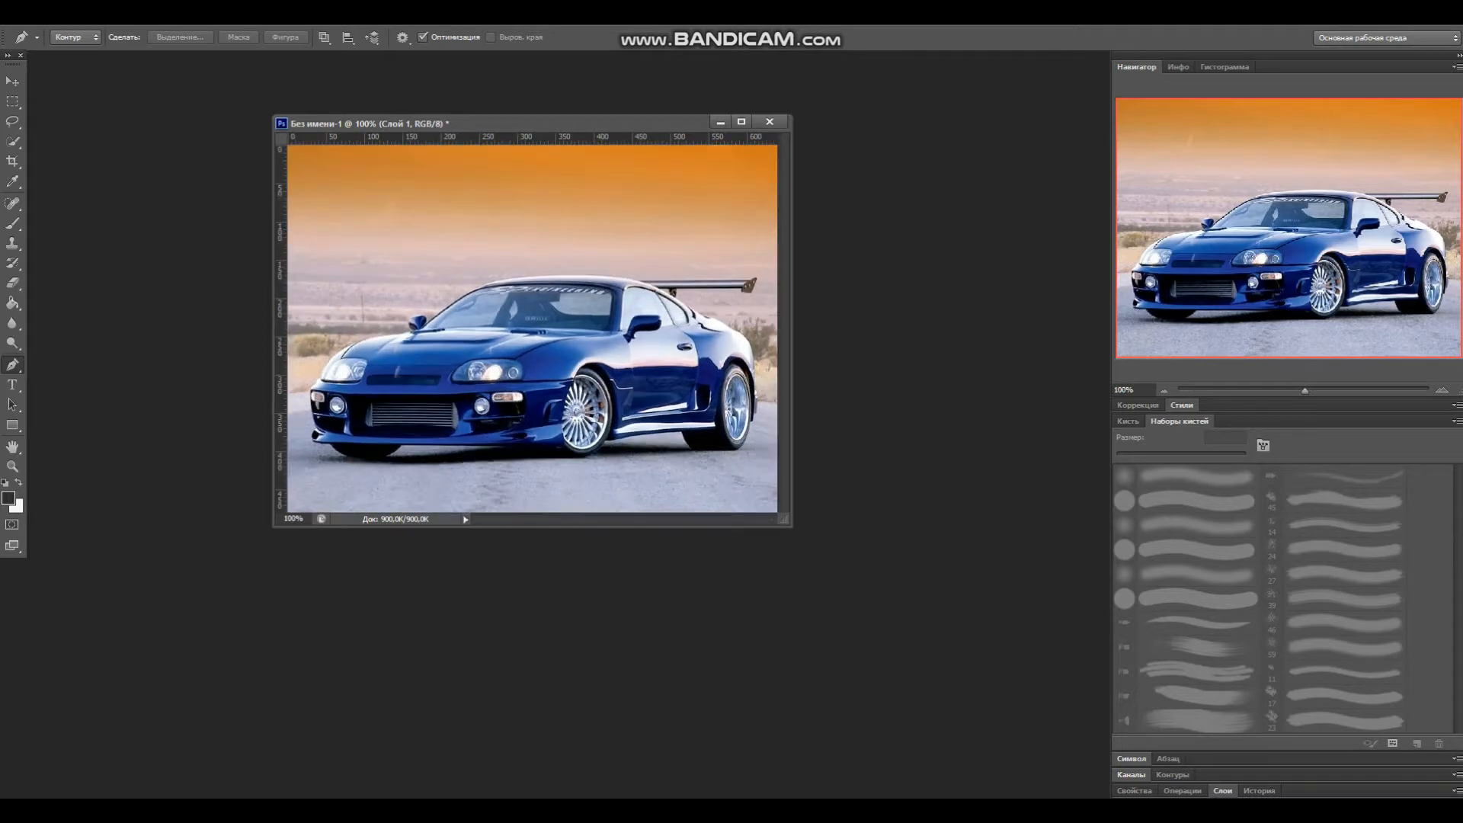
{"action": "scroll", "coordinate": [533, 328], "scroll_direction": "up", "scroll_amount": 3}
{"action": "scroll", "coordinate": [532, 328], "scroll_direction": "up", "scroll_amount": 2}
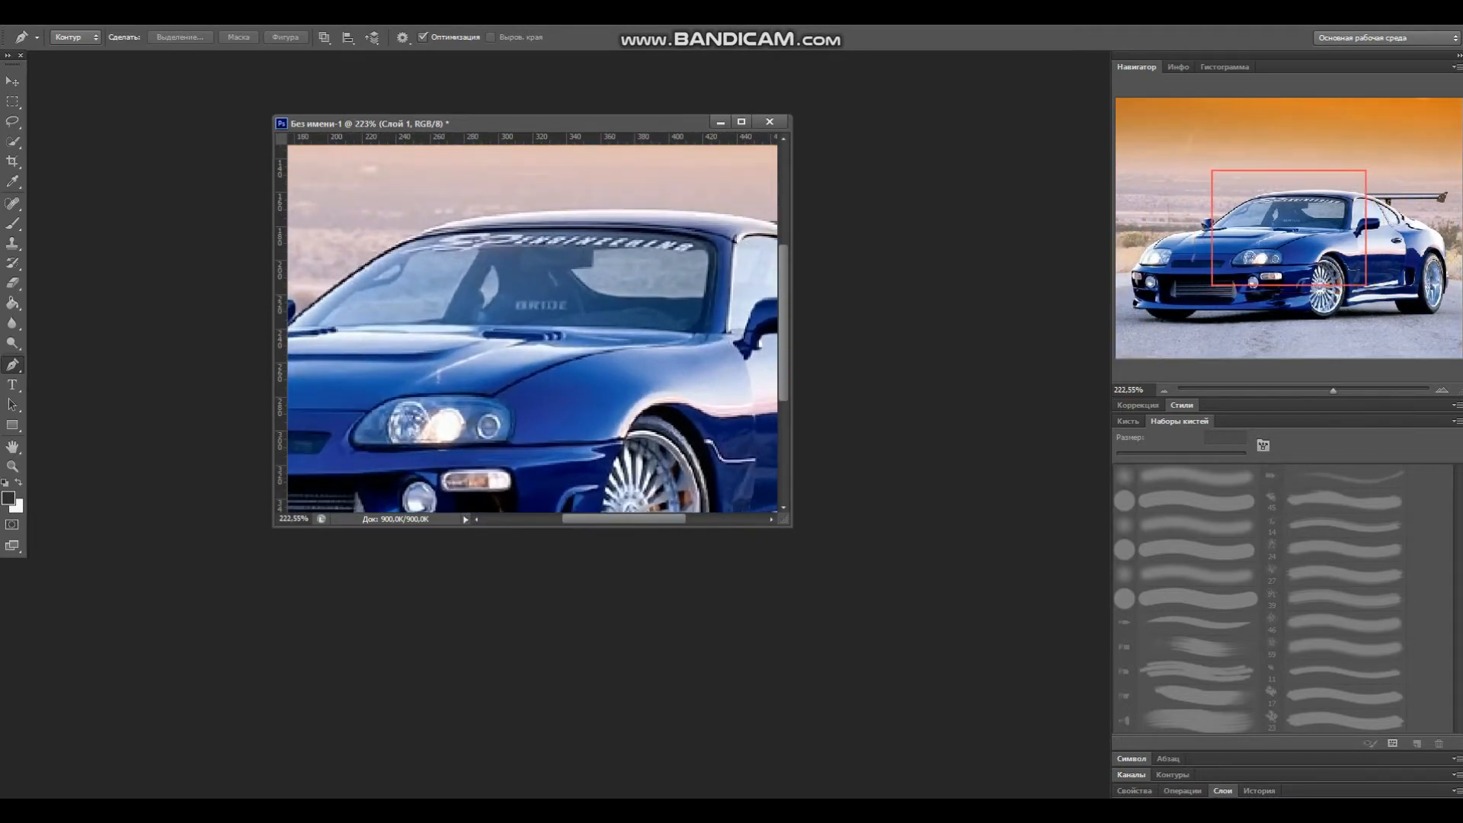
{"action": "scroll", "coordinate": [532, 328], "scroll_direction": "up", "scroll_amount": 1}
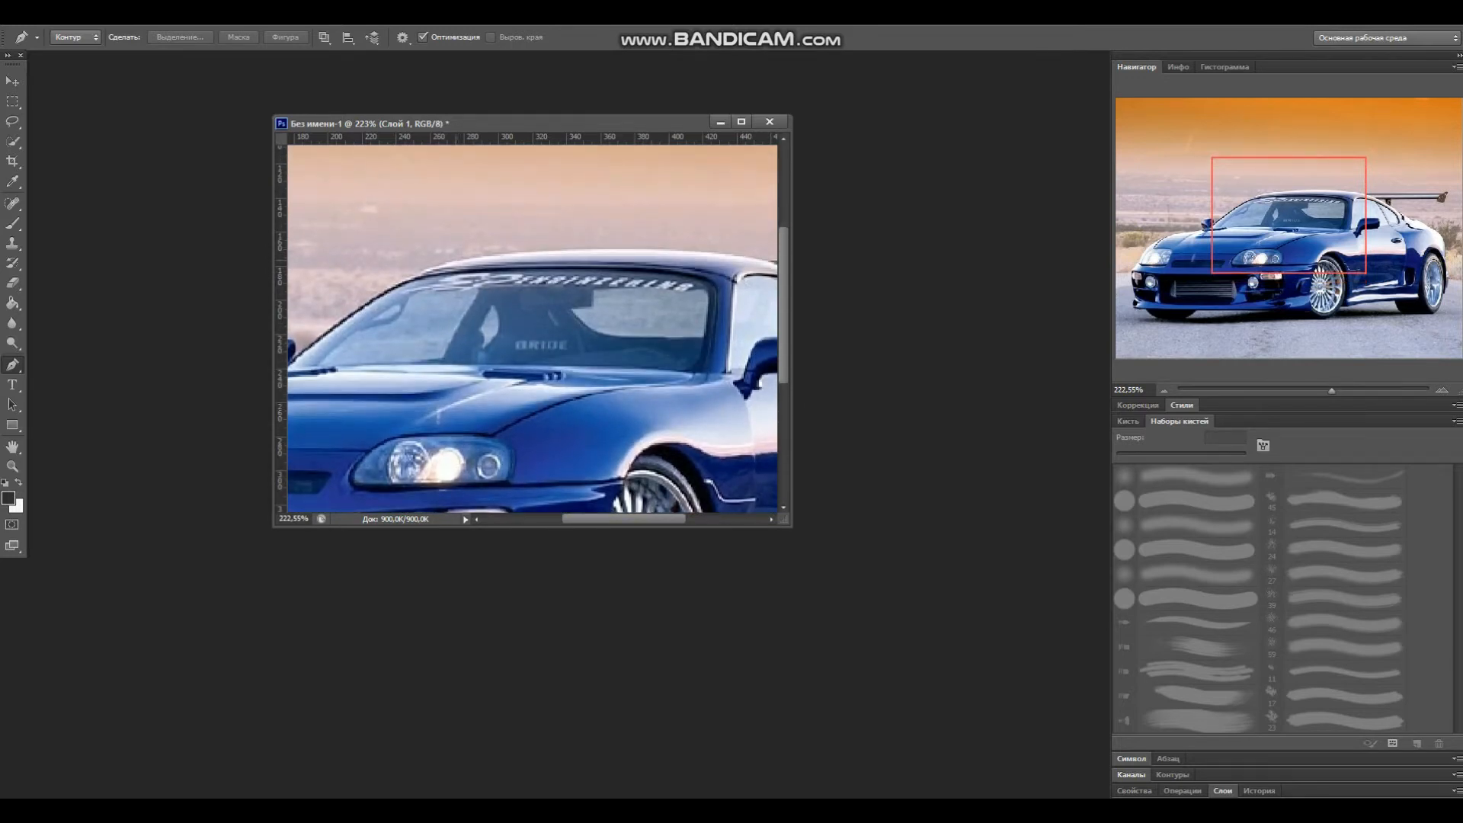
{"action": "left_click", "coordinate": [456, 259]}
{"action": "left_click", "coordinate": [483, 254]}
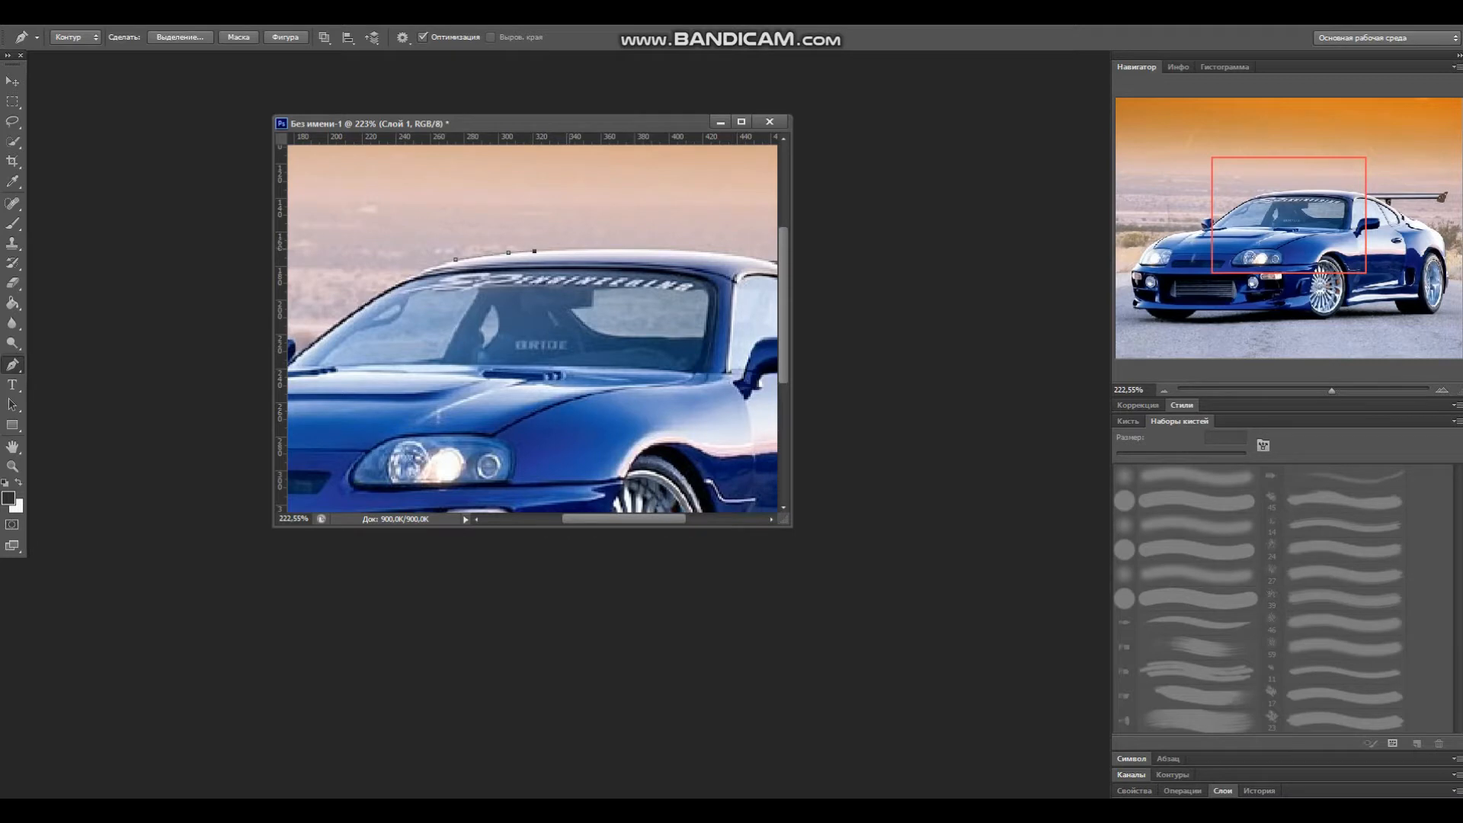
Step: Continue the Pen path over the roof and spoiler, then along the bottom of the rear and front wheels
{"action": "left_click", "coordinate": [613, 249]}
{"action": "left_click", "coordinate": [662, 249]}
{"action": "left_click_drag", "start_coordinate": [623, 519], "coordinate": [671, 519]}
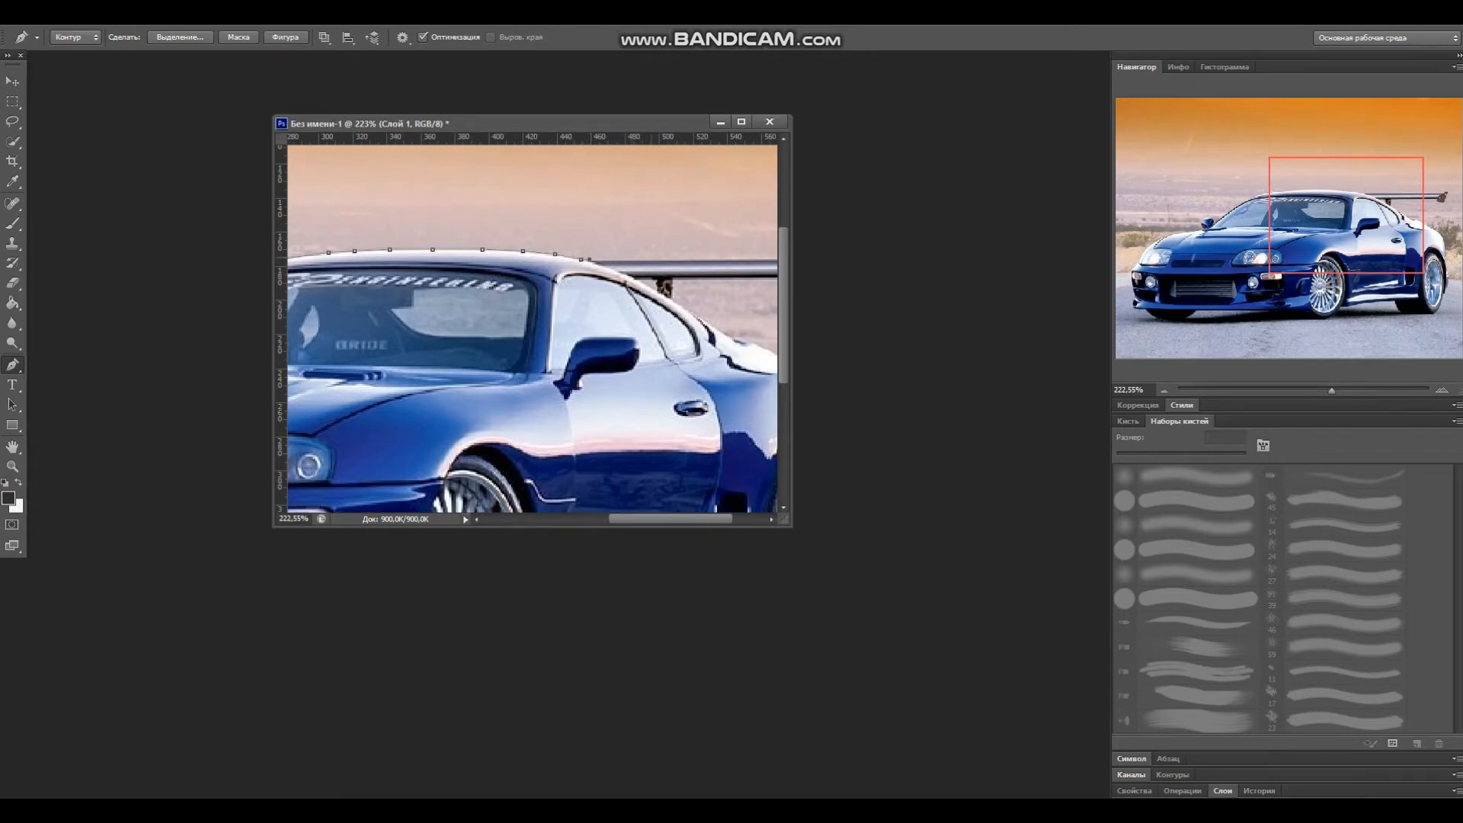
{"action": "left_click", "coordinate": [670, 259]}
{"action": "left_click_drag", "start_coordinate": [671, 519], "coordinate": [700, 518]}
{"action": "left_click", "coordinate": [609, 259]}
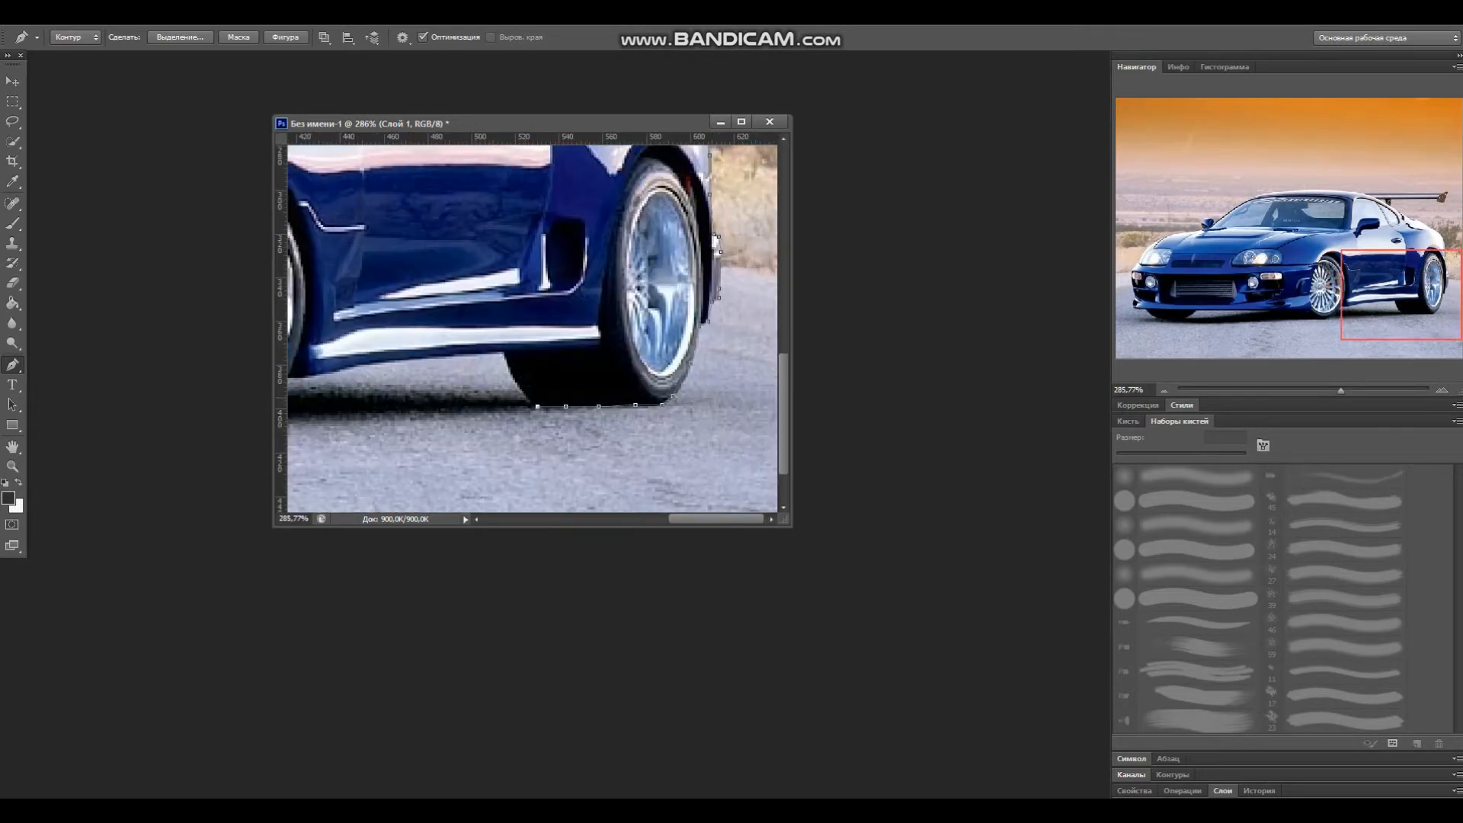
{"action": "mouse_move", "coordinate": [716, 519]}
{"action": "left_mouse_down"}
{"action": "mouse_move", "coordinate": [669, 519]}
{"action": "mouse_move", "coordinate": [694, 519]}
{"action": "left_mouse_up"}
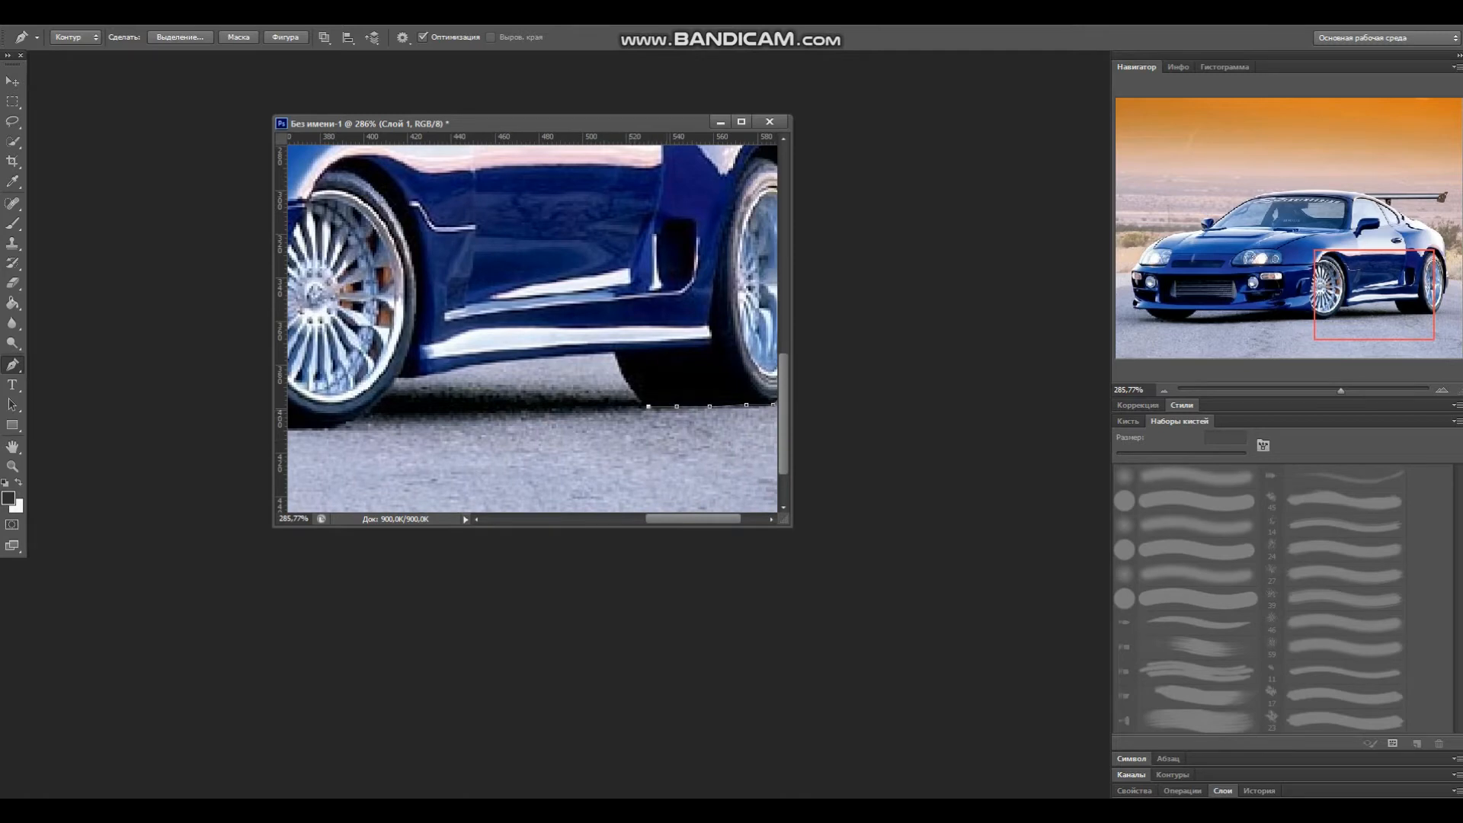
{"action": "left_click", "coordinate": [365, 419]}
{"action": "left_click_drag", "start_coordinate": [691, 519], "coordinate": [639, 519]}
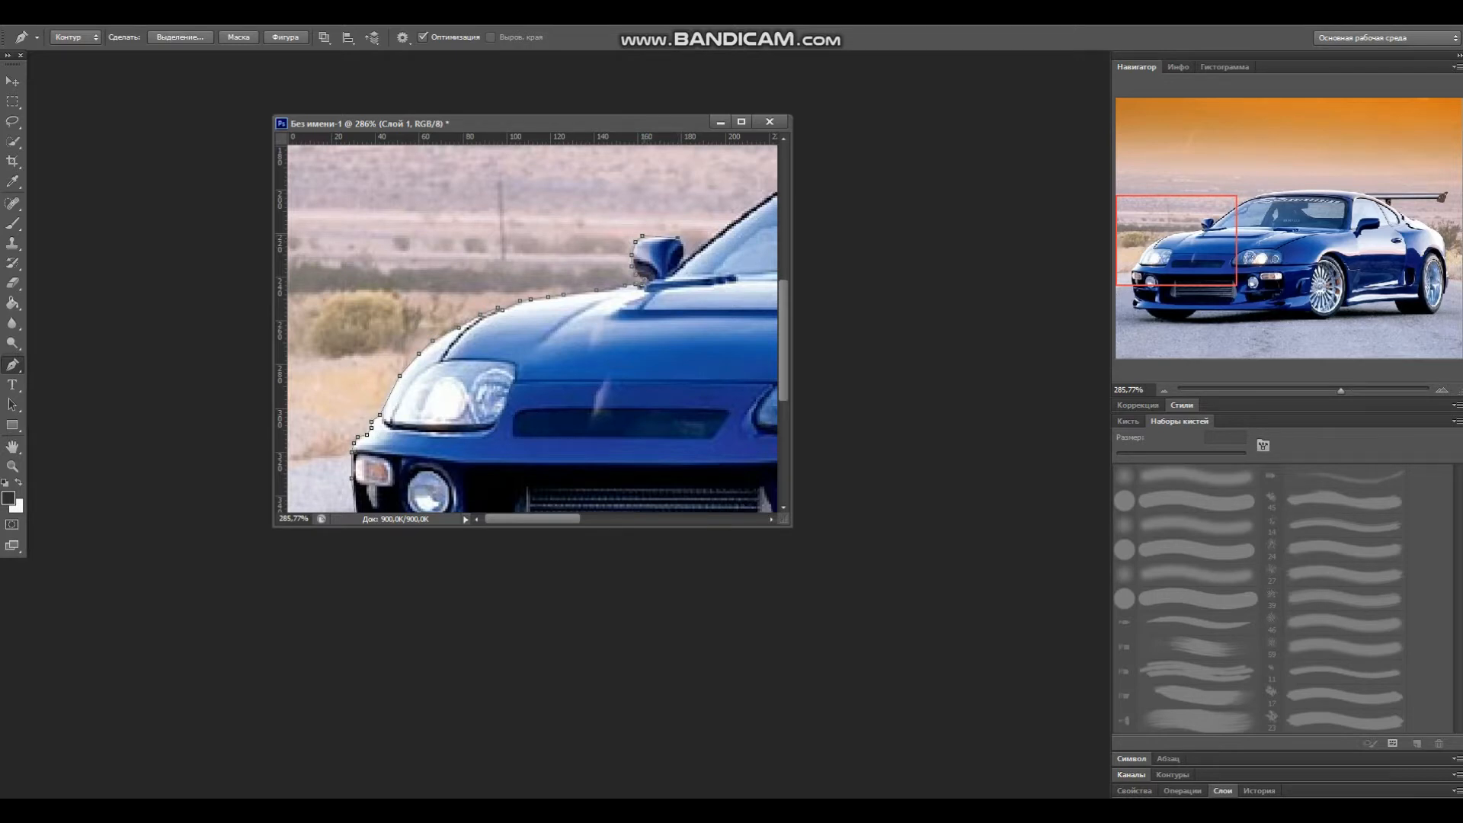
Step: Complete the Pen path around the front bumper and side mirror, closing it at the starting point
{"action": "right_click", "coordinate": [643, 234]}
{"action": "left_click", "coordinate": [758, 245]}
{"action": "right_click", "coordinate": [677, 238]}
{"action": "left_click", "coordinate": [754, 248]}
{"action": "left_click", "coordinate": [732, 221]}
{"action": "left_click_drag", "start_coordinate": [533, 519], "coordinate": [588, 519]}
{"action": "scroll", "coordinate": [532, 328], "scroll_direction": "up", "scroll_amount": 5}
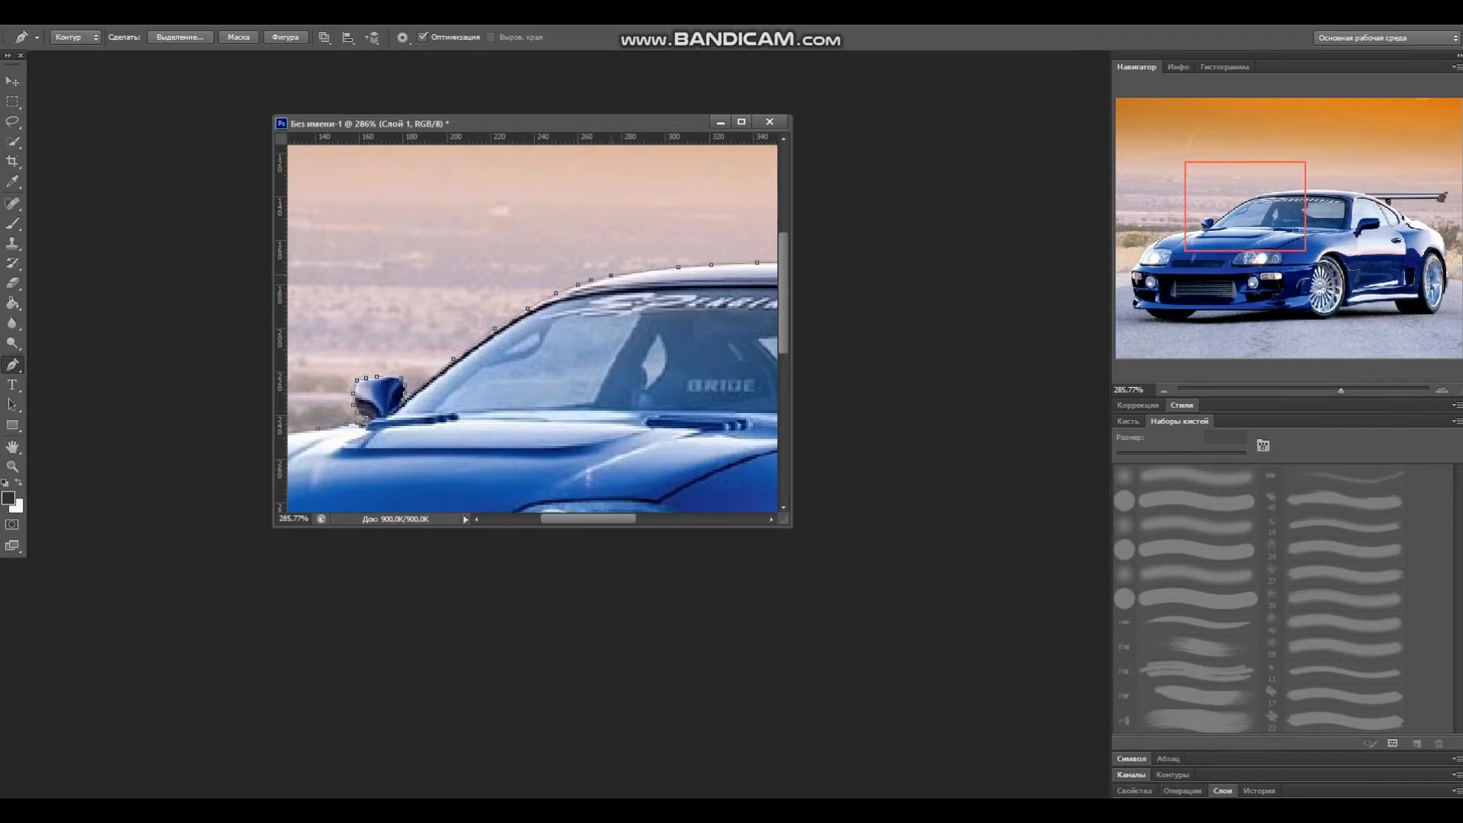
Step: Add a layer mask and a vector mask from the path to hide the background around the car
{"action": "scroll", "coordinate": [514, 328], "scroll_direction": "down", "scroll_amount": 6}
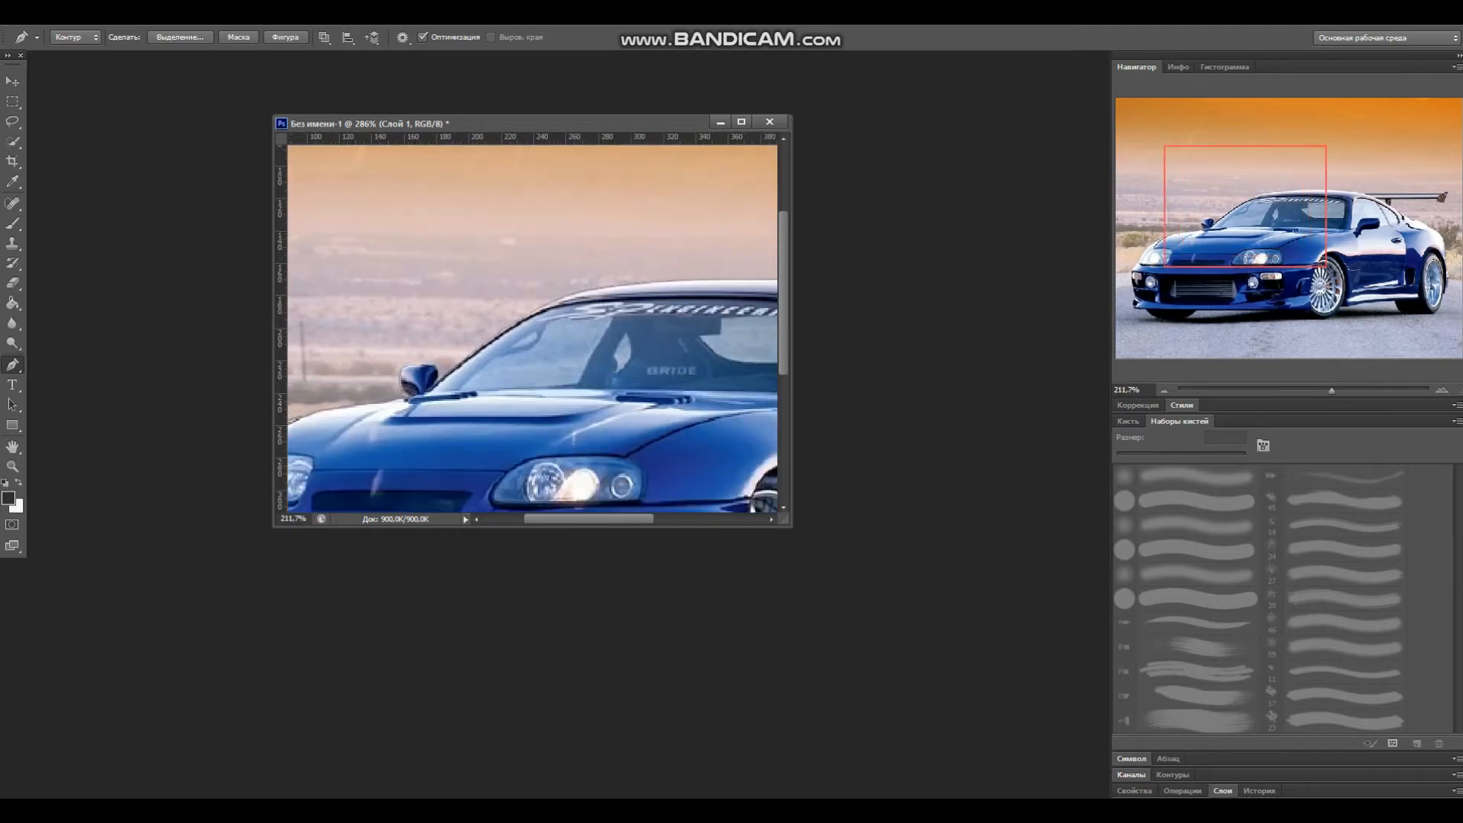
{"action": "scroll", "coordinate": [532, 327], "scroll_direction": "down", "scroll_amount": 2}
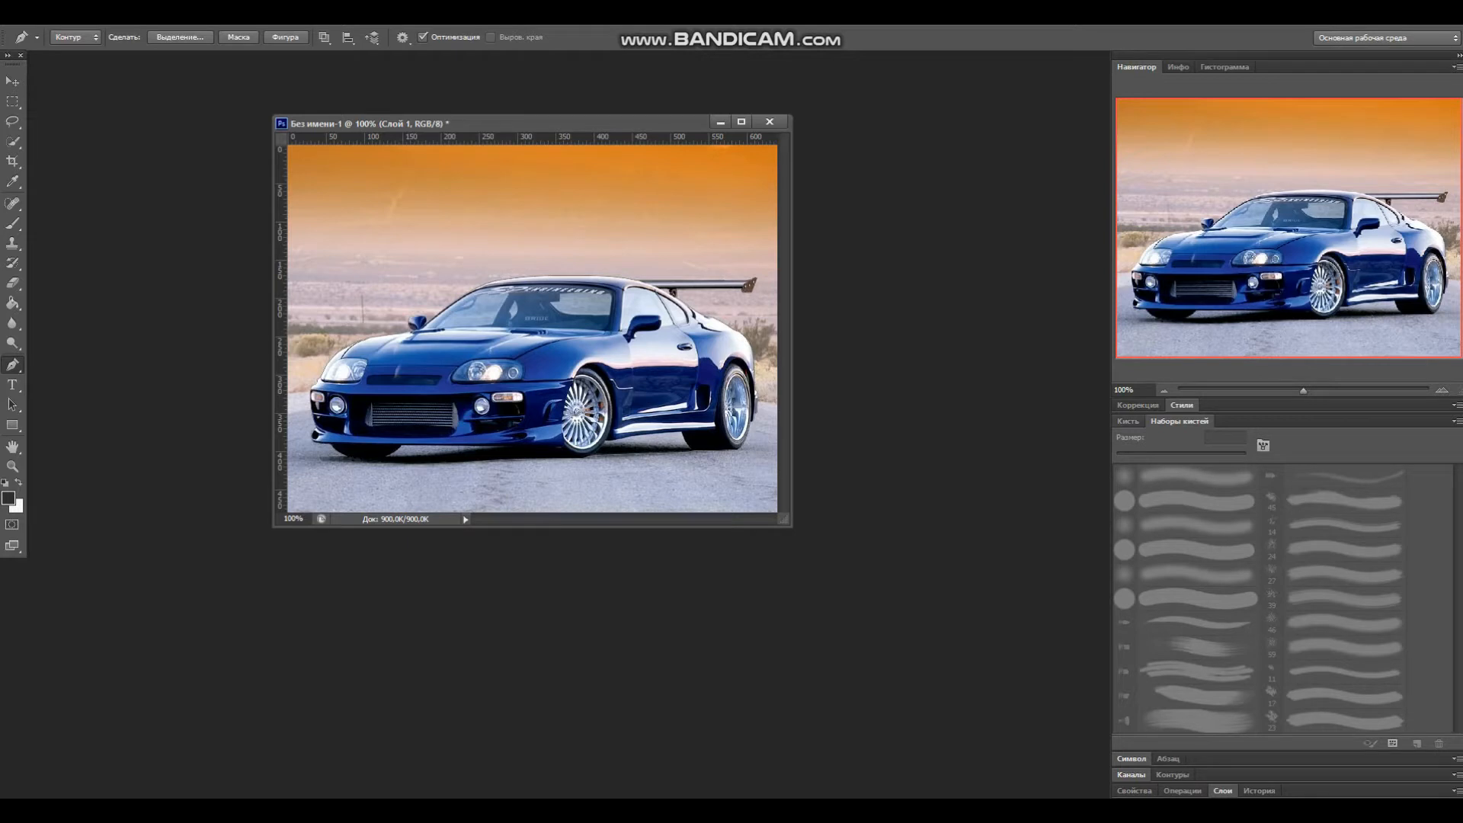
{"action": "left_click", "coordinate": [1128, 422]}
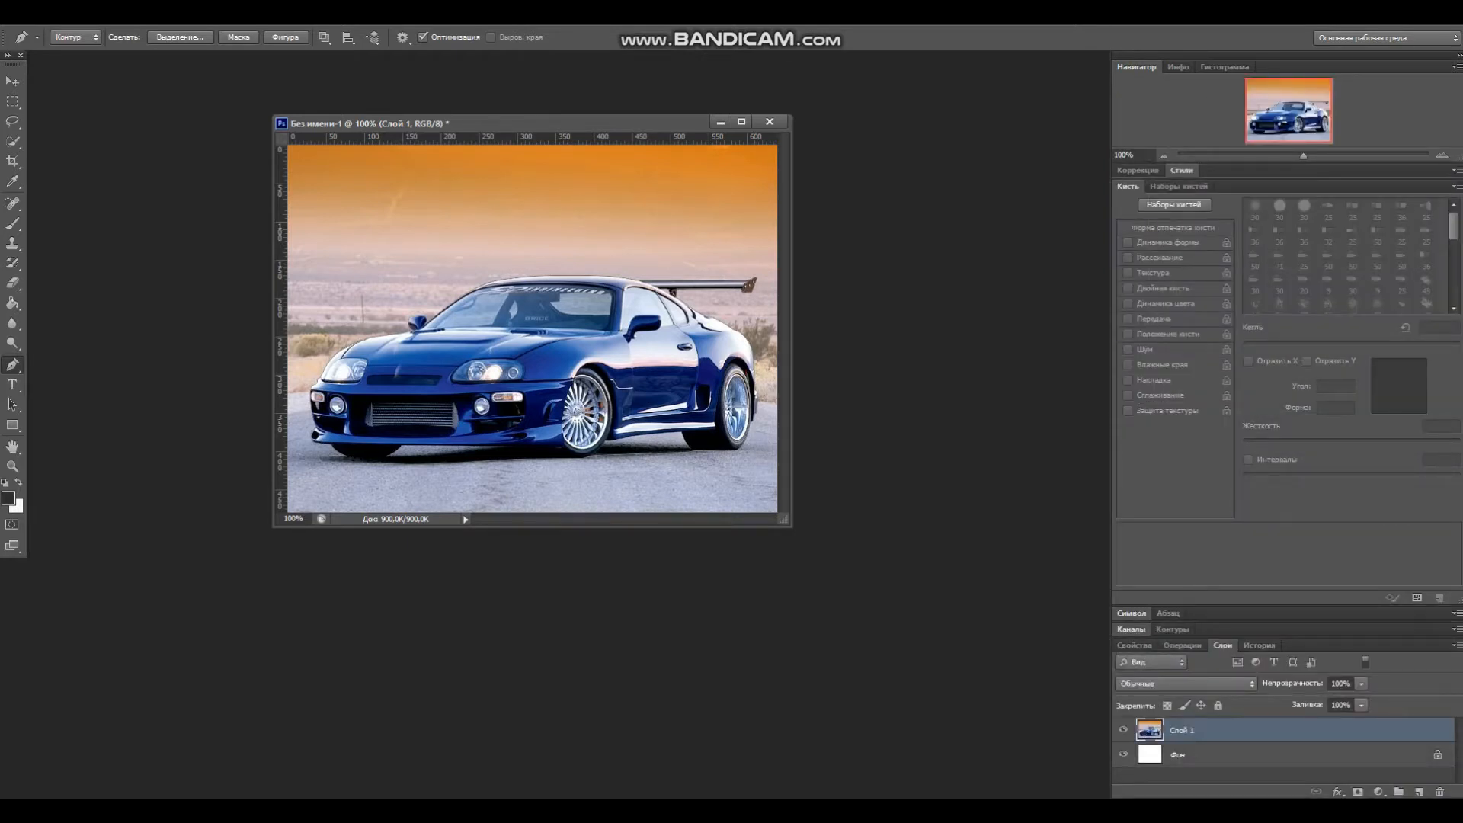
{"action": "left_click", "coordinate": [1358, 792]}
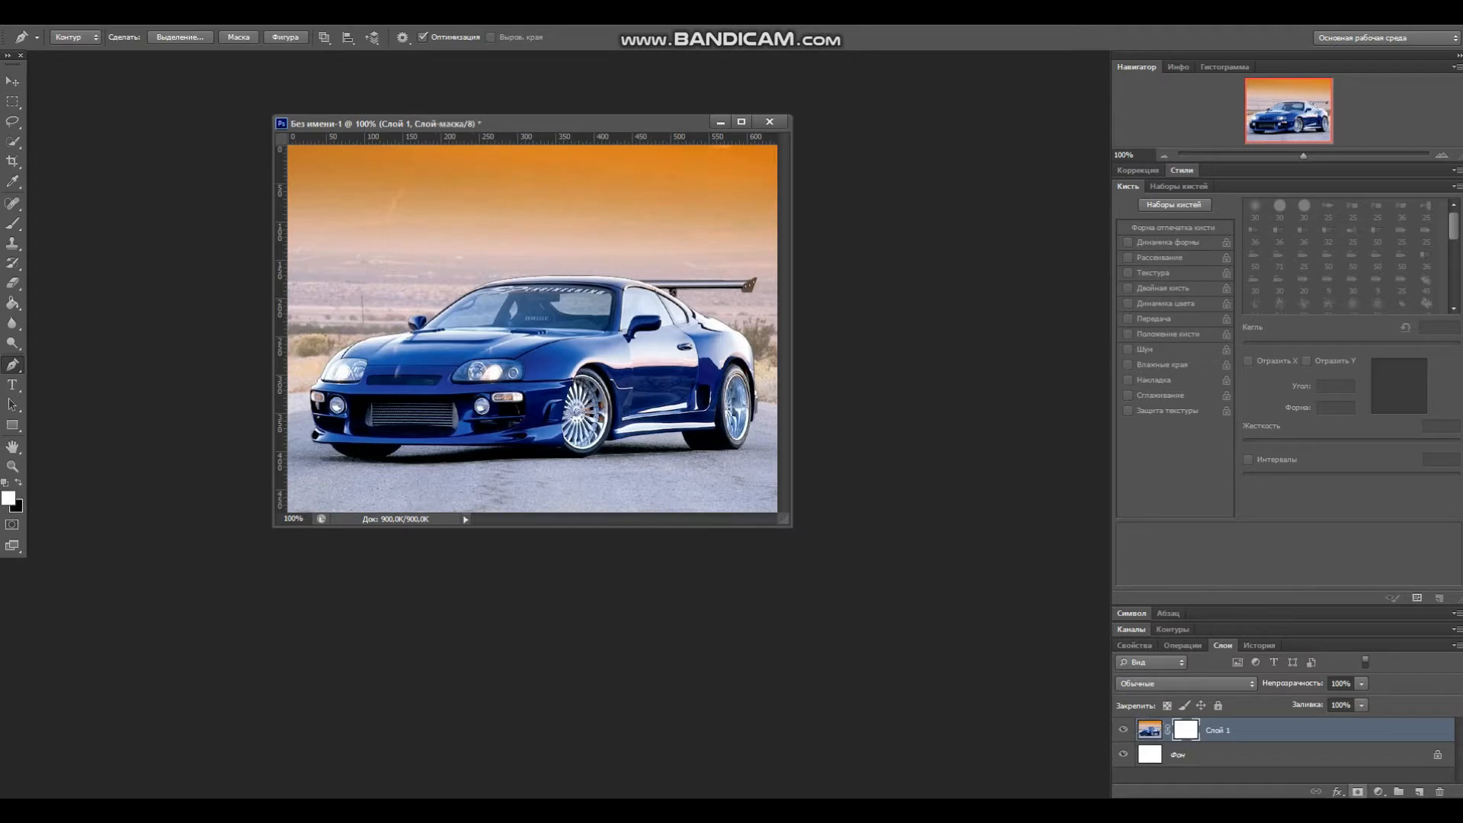
{"action": "left_click", "coordinate": [1358, 791]}
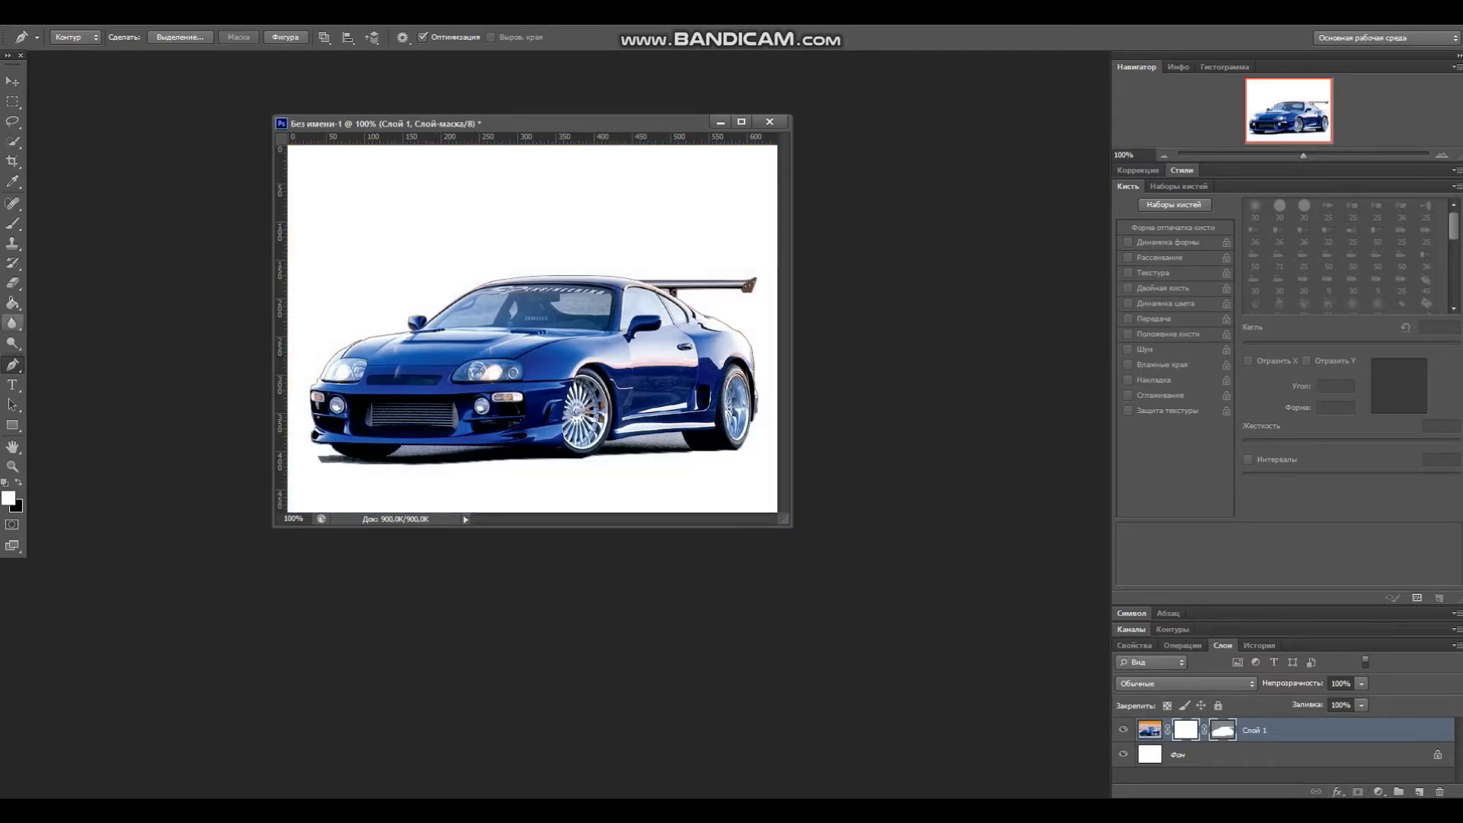
Step: With the Eraser, erase the leftover ground shadow beneath the front bumper on the mask
{"action": "left_click", "coordinate": [12, 282]}
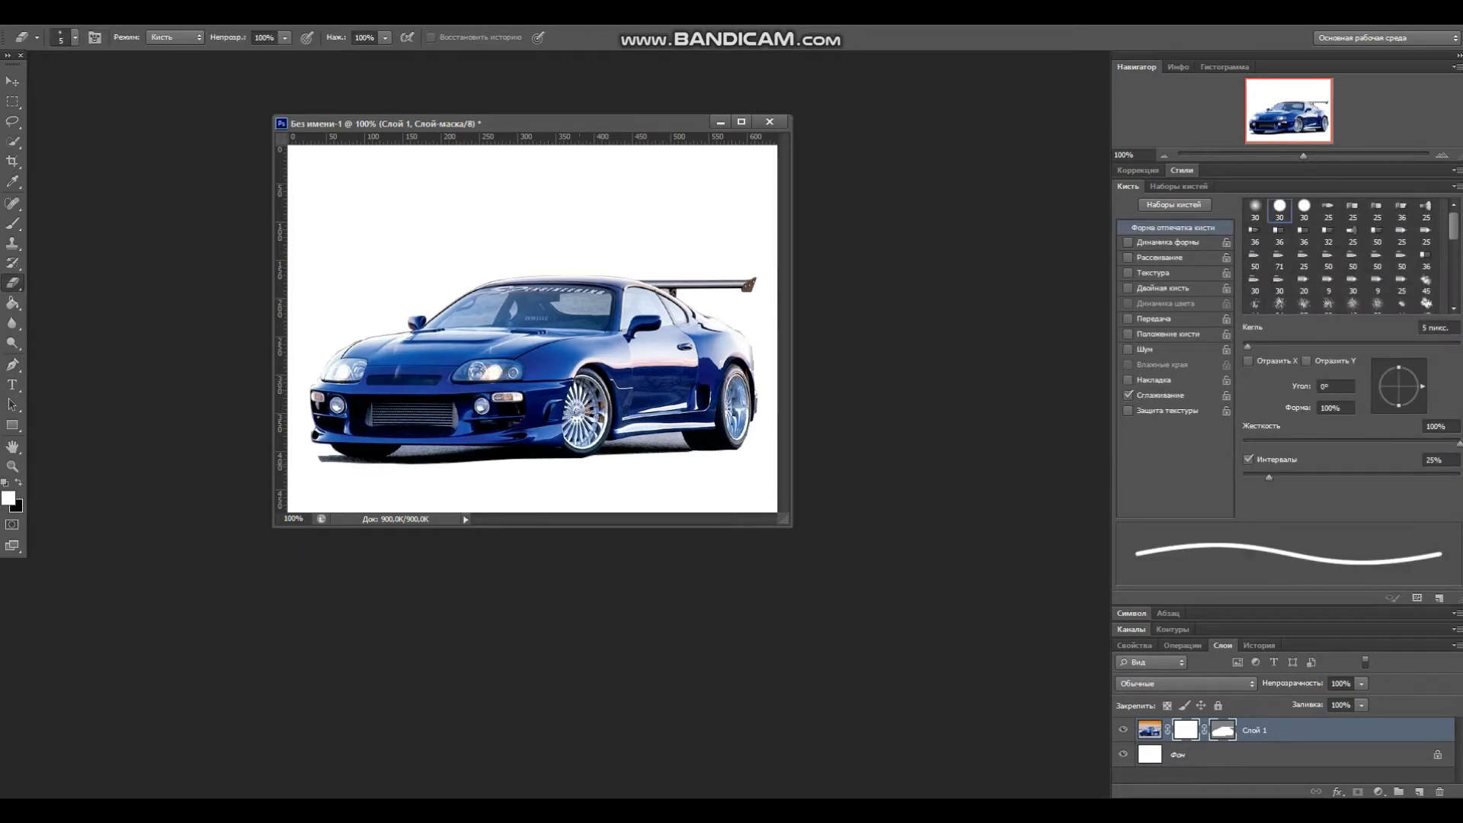
{"action": "scroll", "coordinate": [533, 330], "scroll_direction": "up", "scroll_amount": 5}
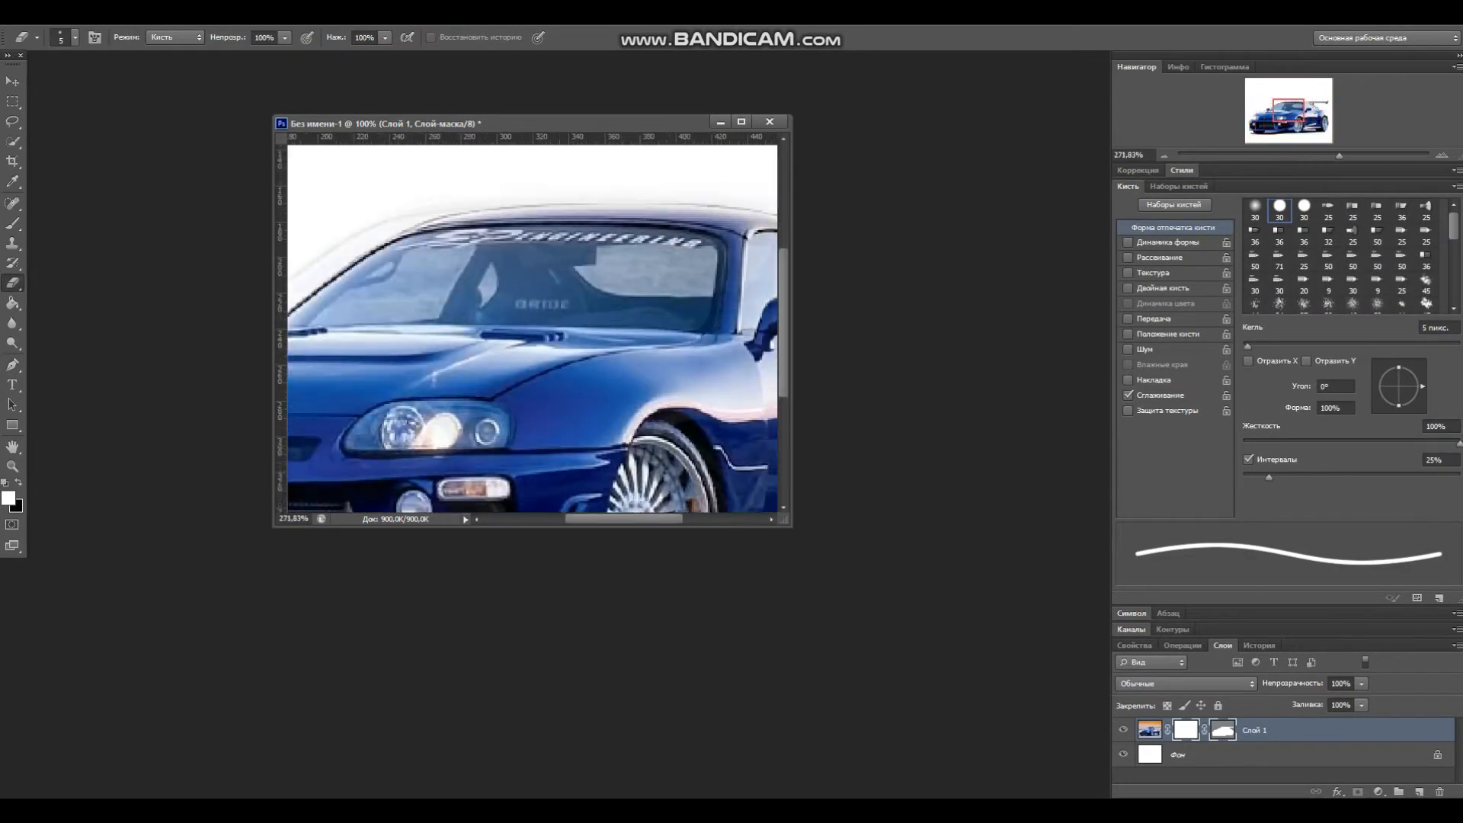
{"action": "scroll", "coordinate": [534, 327], "scroll_direction": "left", "scroll_amount": 5}
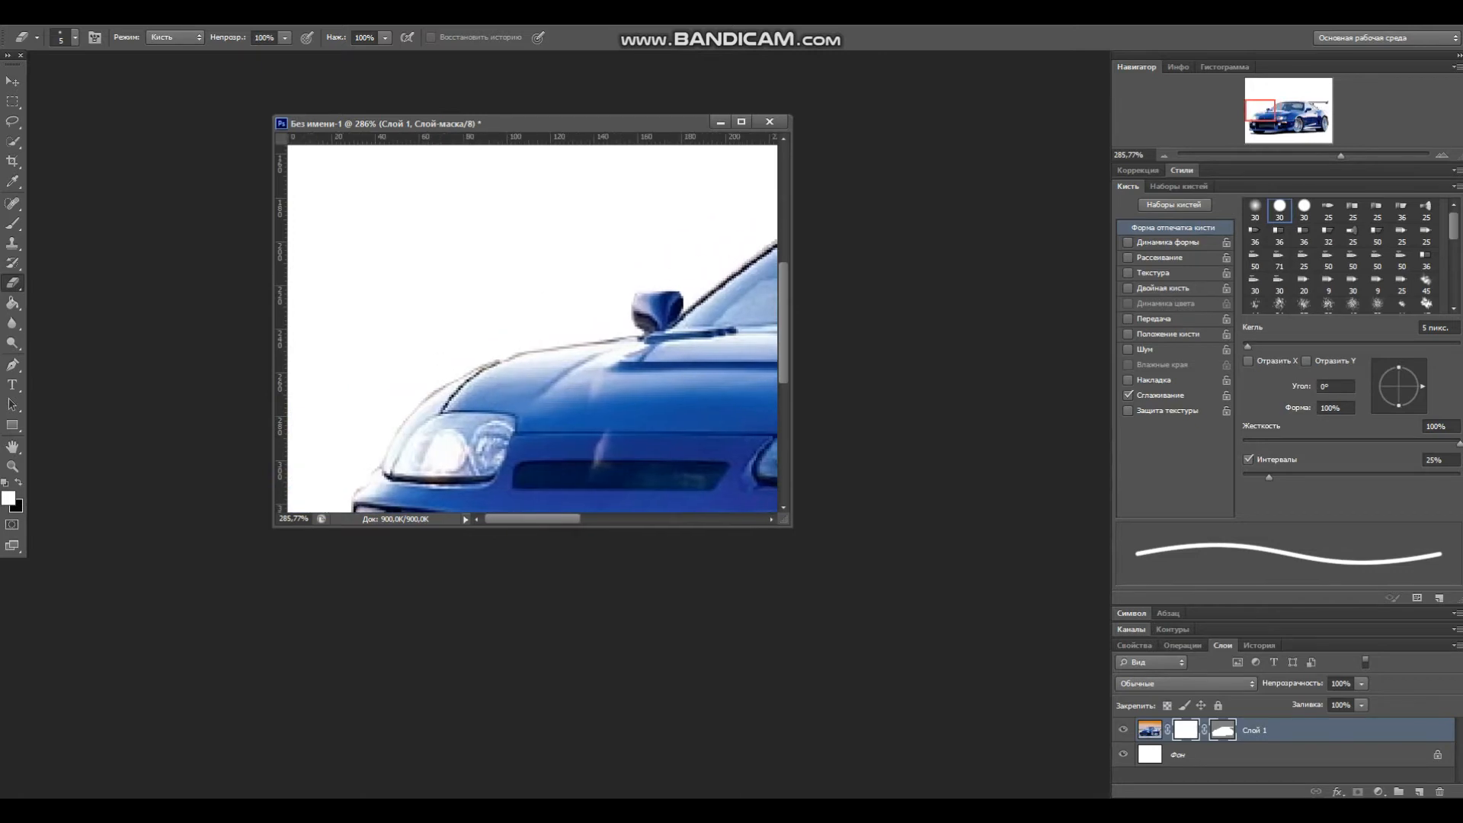
{"action": "scroll", "coordinate": [533, 328], "scroll_direction": "down", "scroll_amount": 5}
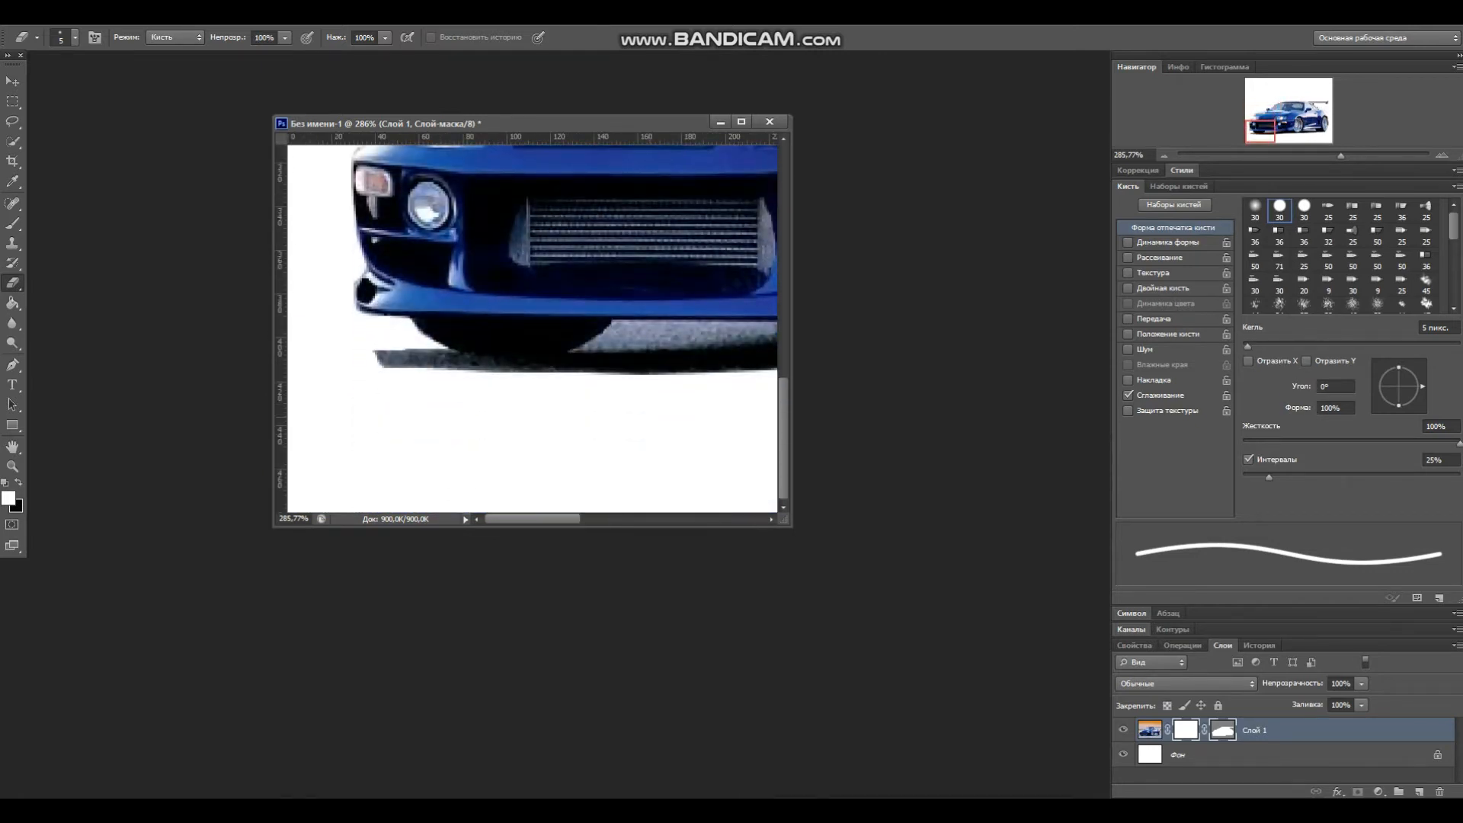
{"action": "left_click_drag", "start_coordinate": [384, 346], "coordinate": [371, 353]}
{"action": "scroll", "coordinate": [533, 327], "scroll_direction": "right", "scroll_amount": 2}
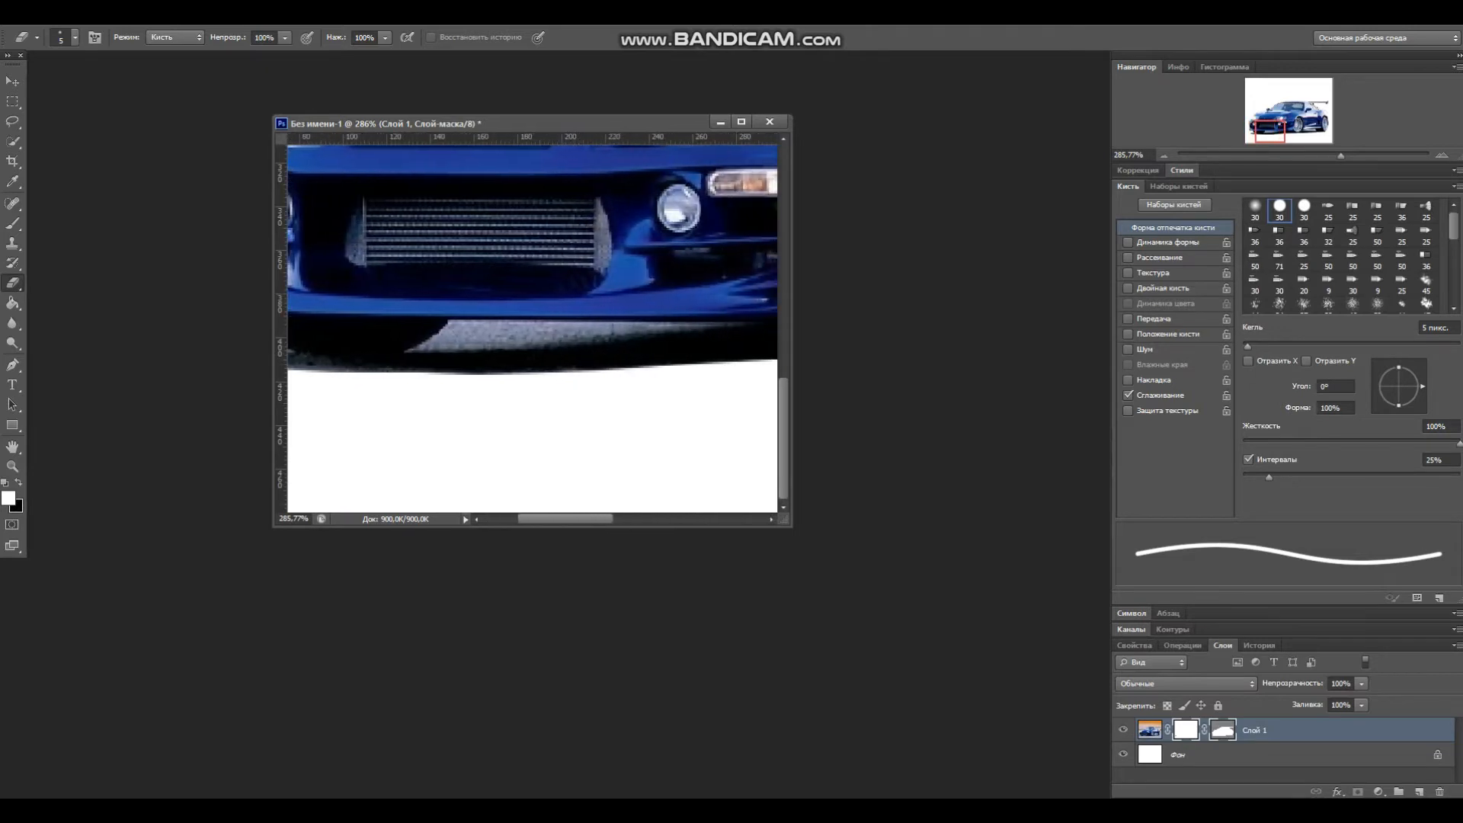
{"action": "mouse_move", "coordinate": [451, 341]}
{"action": "left_mouse_down"}
{"action": "mouse_move", "coordinate": [601, 331]}
{"action": "mouse_move", "coordinate": [455, 337]}
{"action": "left_mouse_up"}
{"action": "left_click_drag", "start_coordinate": [566, 518], "coordinate": [689, 519]}
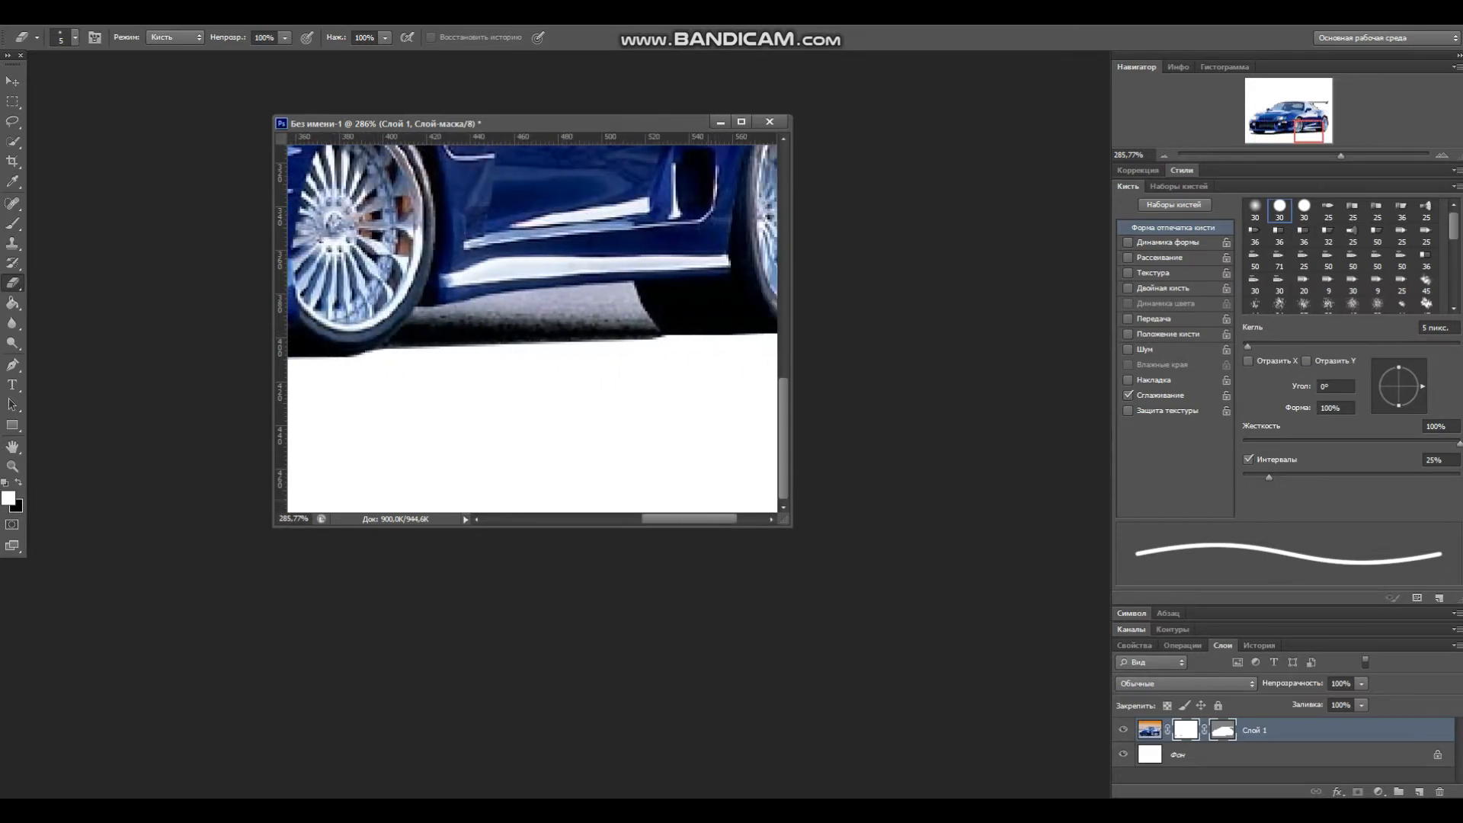
{"action": "mouse_move", "coordinate": [641, 314]}
{"action": "left_mouse_down"}
{"action": "mouse_move", "coordinate": [458, 309]}
{"action": "mouse_move", "coordinate": [627, 282]}
{"action": "left_mouse_up"}
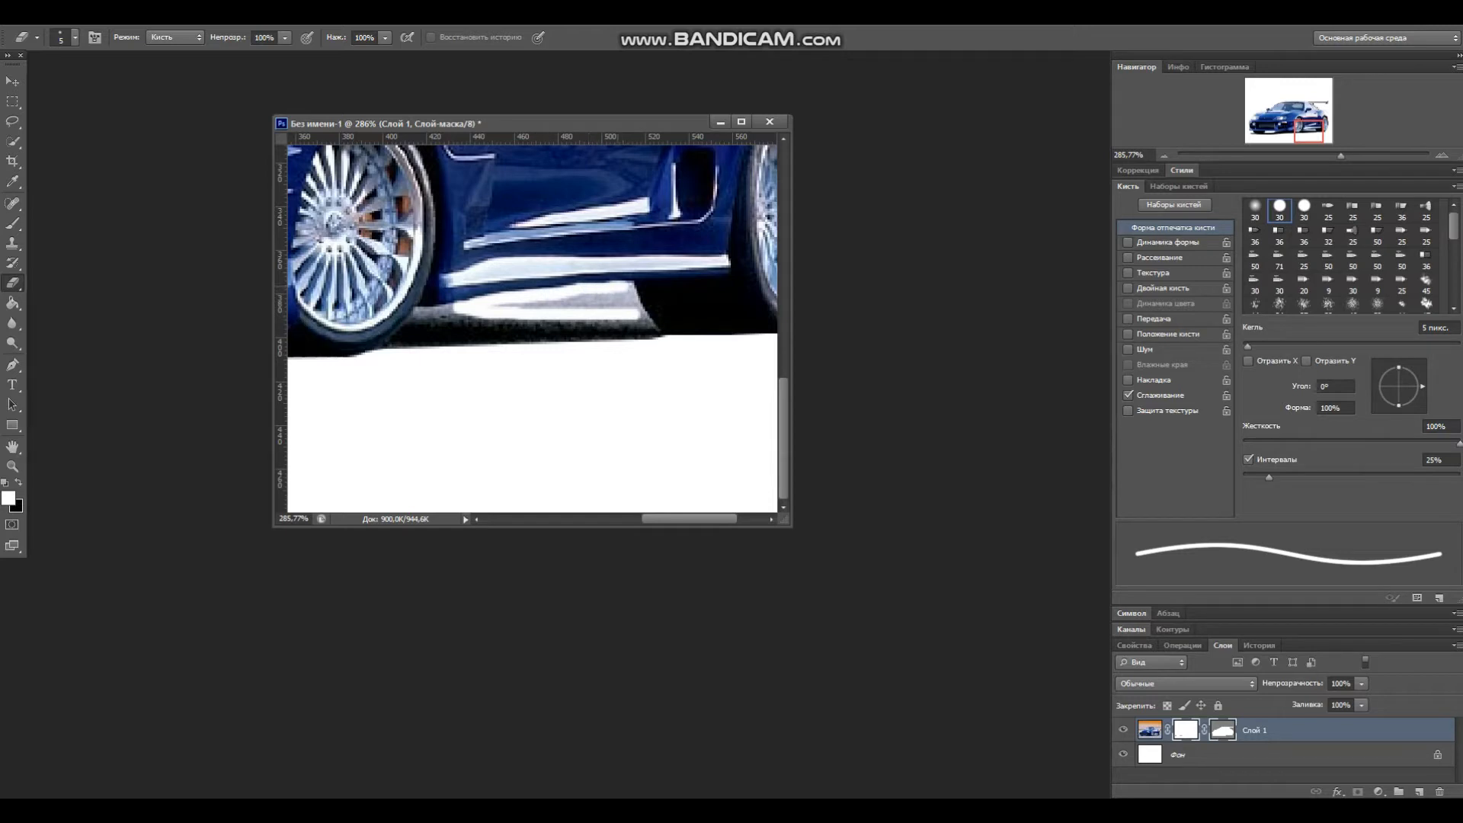
{"action": "left_click", "coordinate": [90, 14]}
{"action": "left_click", "coordinate": [99, 60]}
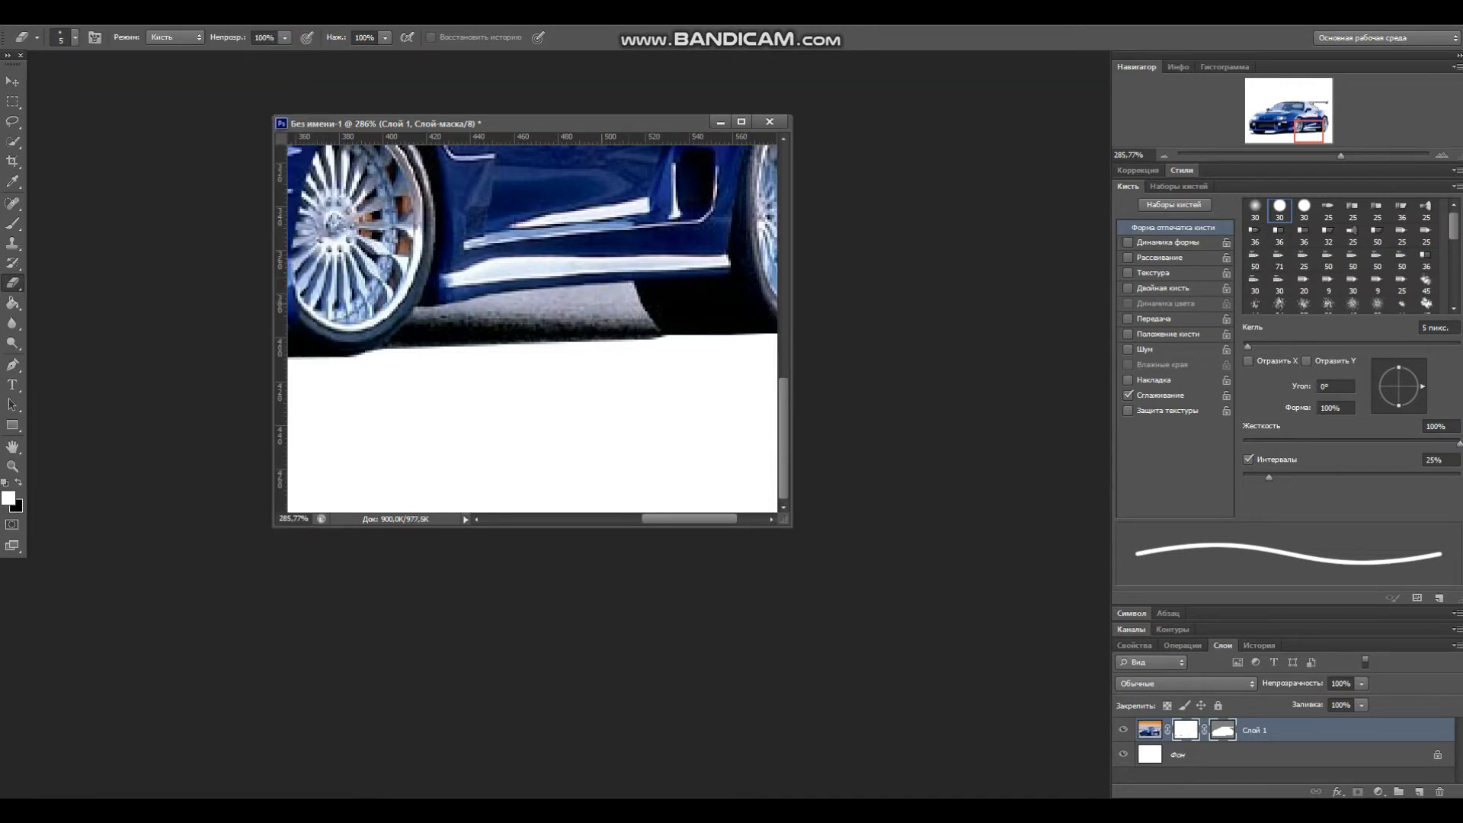
Step: Erase the ground patch beneath the side skirt, then set the eraser size to 2 px
{"action": "mouse_move", "coordinate": [639, 316]}
{"action": "left_mouse_down"}
{"action": "mouse_move", "coordinate": [626, 292]}
{"action": "mouse_move", "coordinate": [474, 304]}
{"action": "mouse_move", "coordinate": [616, 302]}
{"action": "mouse_move", "coordinate": [520, 290]}
{"action": "mouse_move", "coordinate": [416, 314]}
{"action": "mouse_move", "coordinate": [501, 296]}
{"action": "left_mouse_up"}
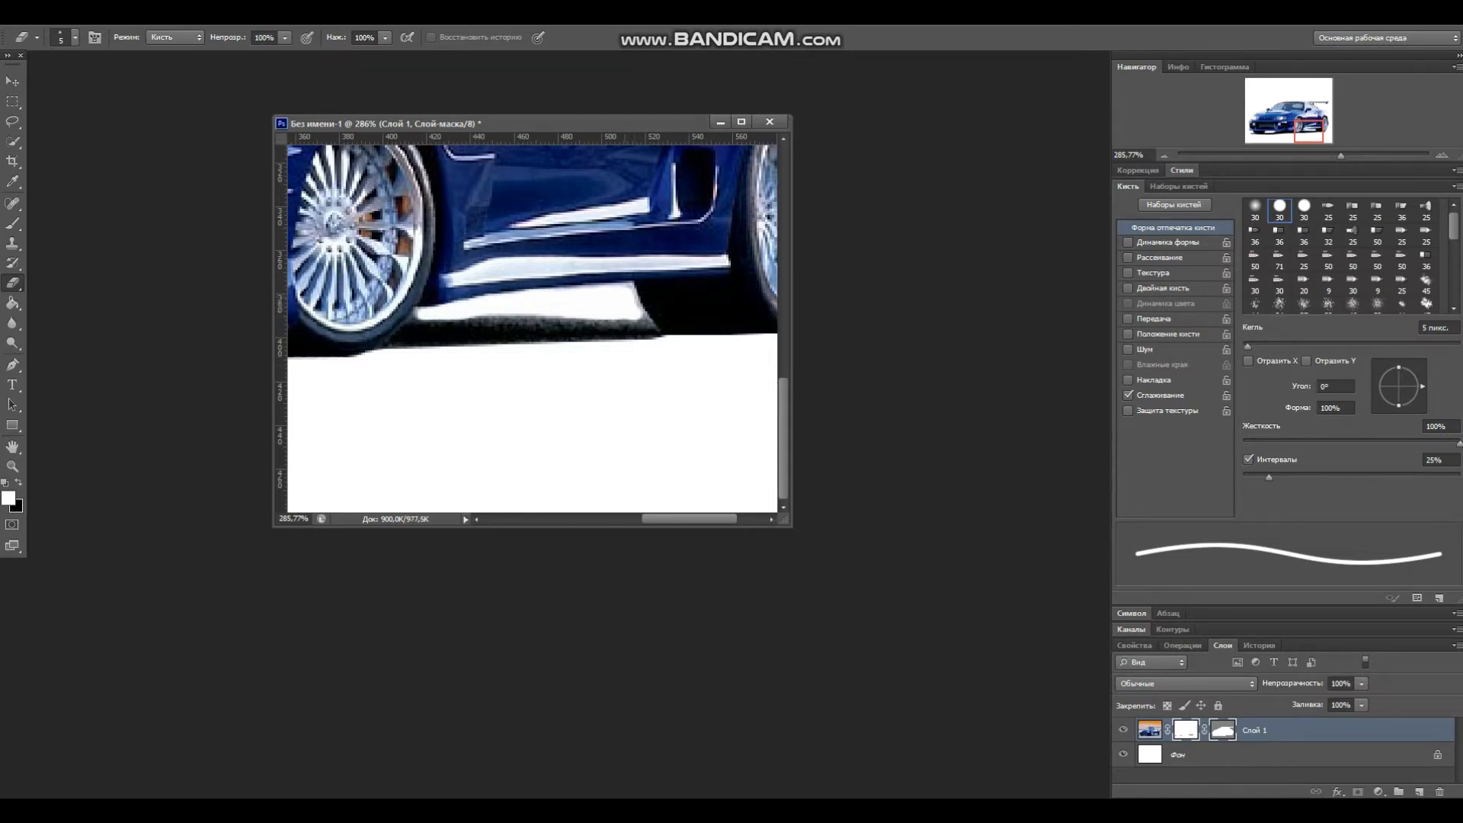
{"action": "left_click_drag", "start_coordinate": [633, 293], "coordinate": [641, 308]}
{"action": "left_click", "coordinate": [75, 37]}
{"action": "type", "text": "2 пикс."}
{"action": "key", "text": "Return"}
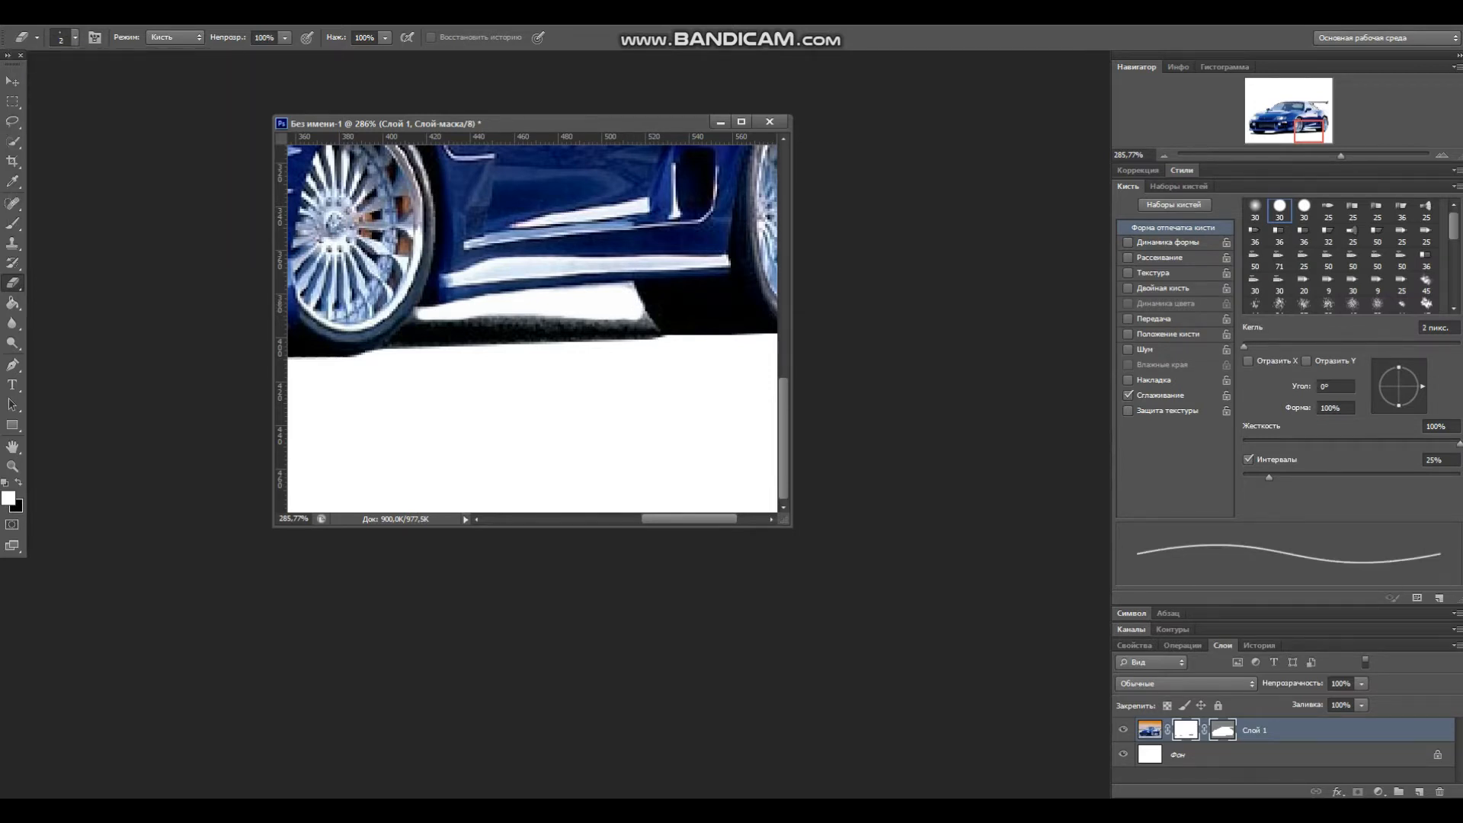
Step: Erase the remaining shadow edges under the side skirt and near the rear wheel
{"action": "scroll", "coordinate": [531, 328], "scroll_direction": "up", "scroll_amount": 3}
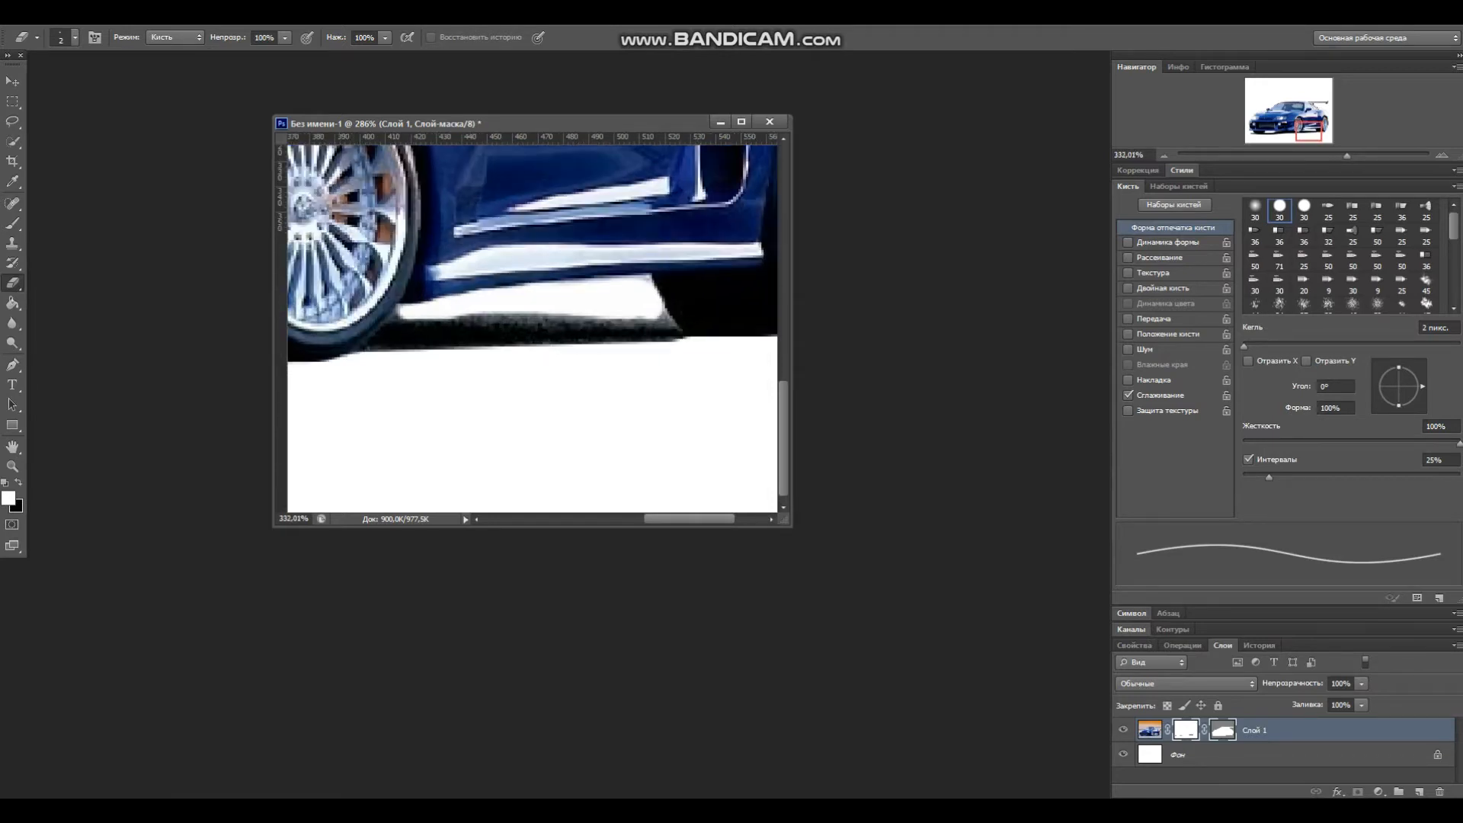
{"action": "left_click_drag", "start_coordinate": [686, 309], "coordinate": [693, 318]}
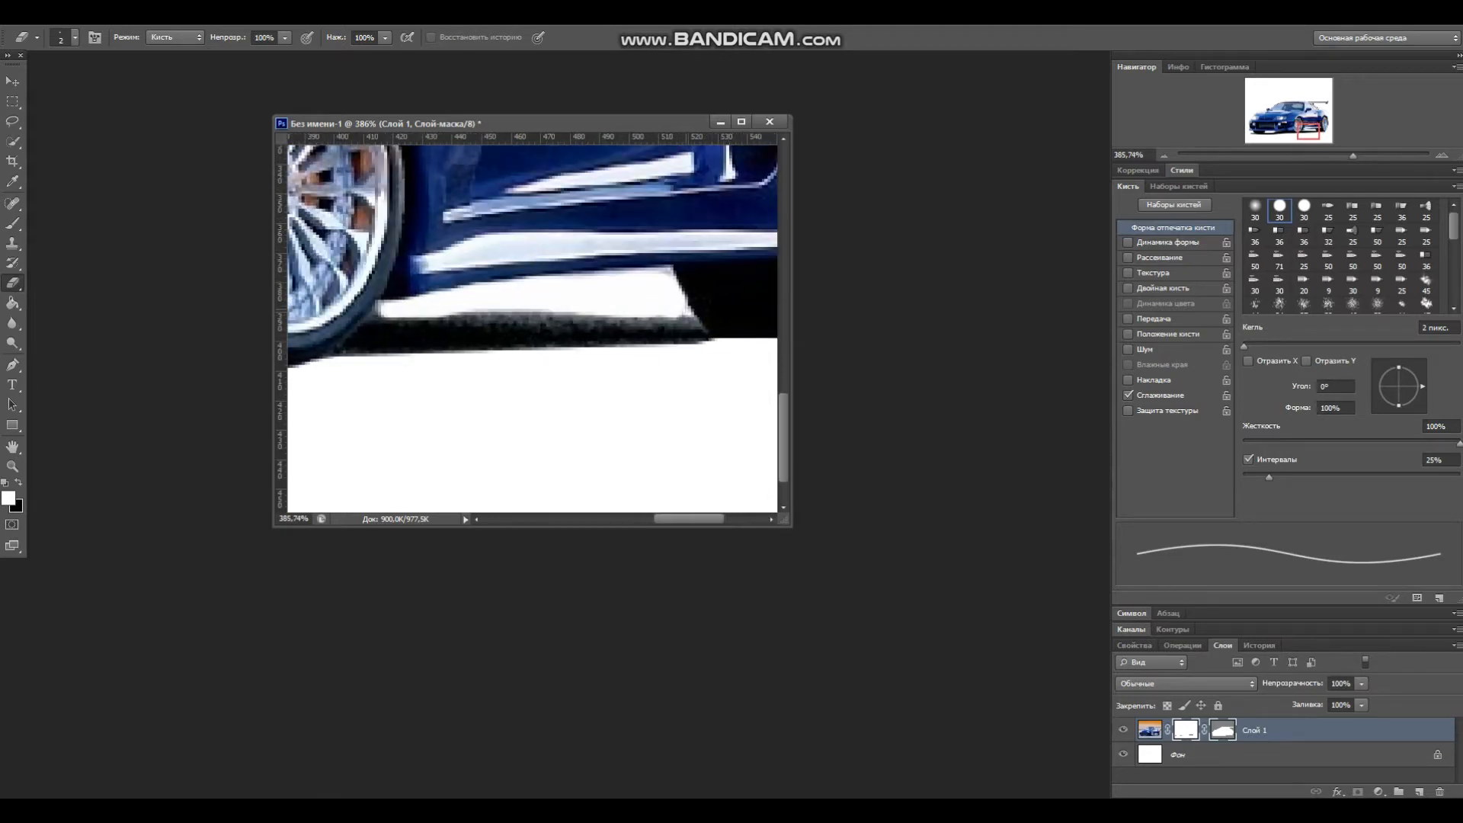
{"action": "left_click_drag", "start_coordinate": [668, 268], "coordinate": [599, 274]}
{"action": "left_click_drag", "start_coordinate": [471, 312], "coordinate": [551, 313]}
{"action": "left_click_drag", "start_coordinate": [645, 318], "coordinate": [698, 317]}
{"action": "scroll", "coordinate": [695, 319], "scroll_direction": "right", "scroll_amount": 4}
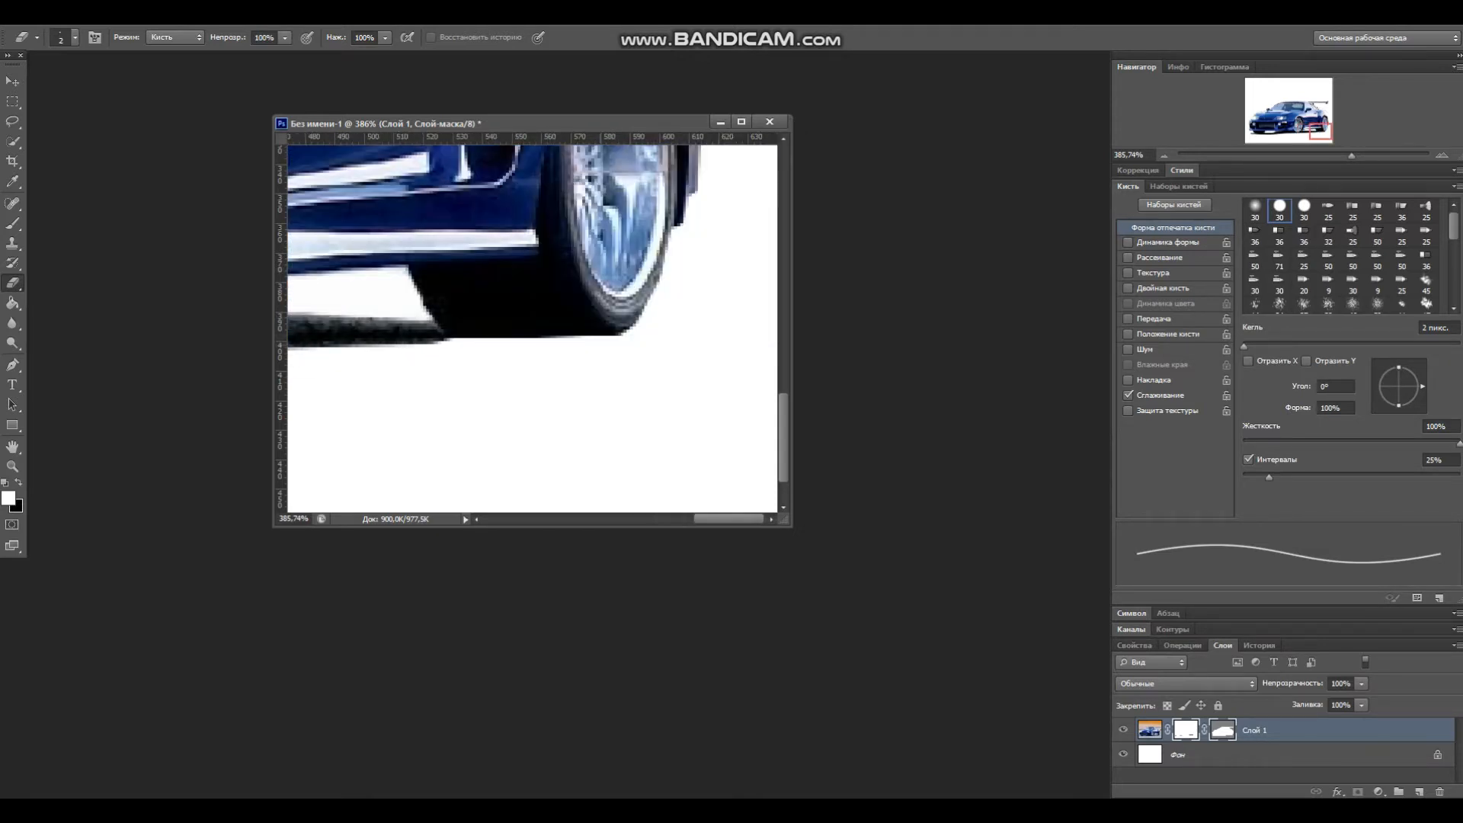
{"action": "scroll", "coordinate": [532, 328], "scroll_direction": "left", "scroll_amount": 15}
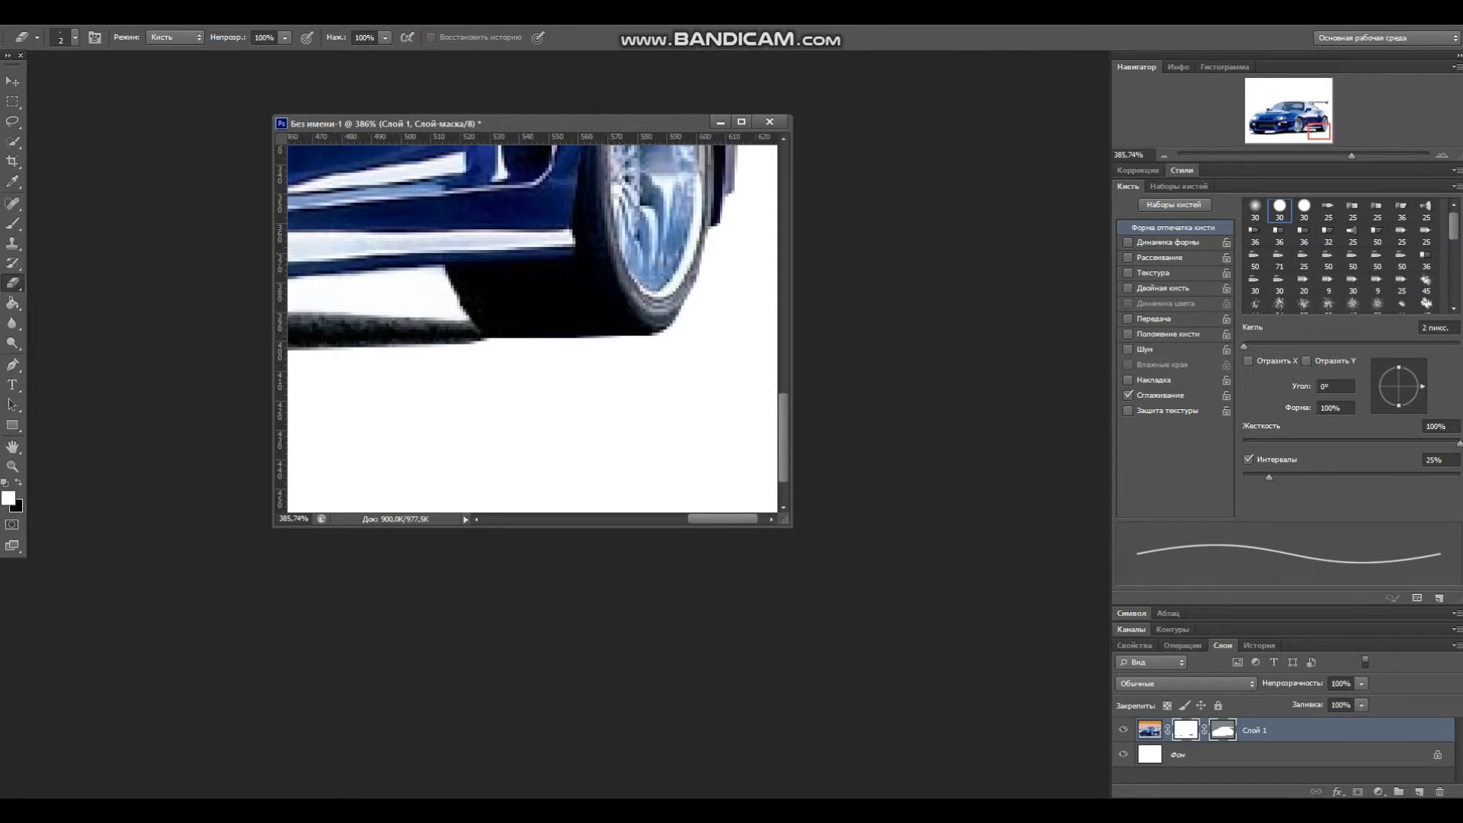
{"action": "left_click_drag", "start_coordinate": [505, 350], "coordinate": [454, 364]}
{"action": "left_click", "coordinate": [93, 16]}
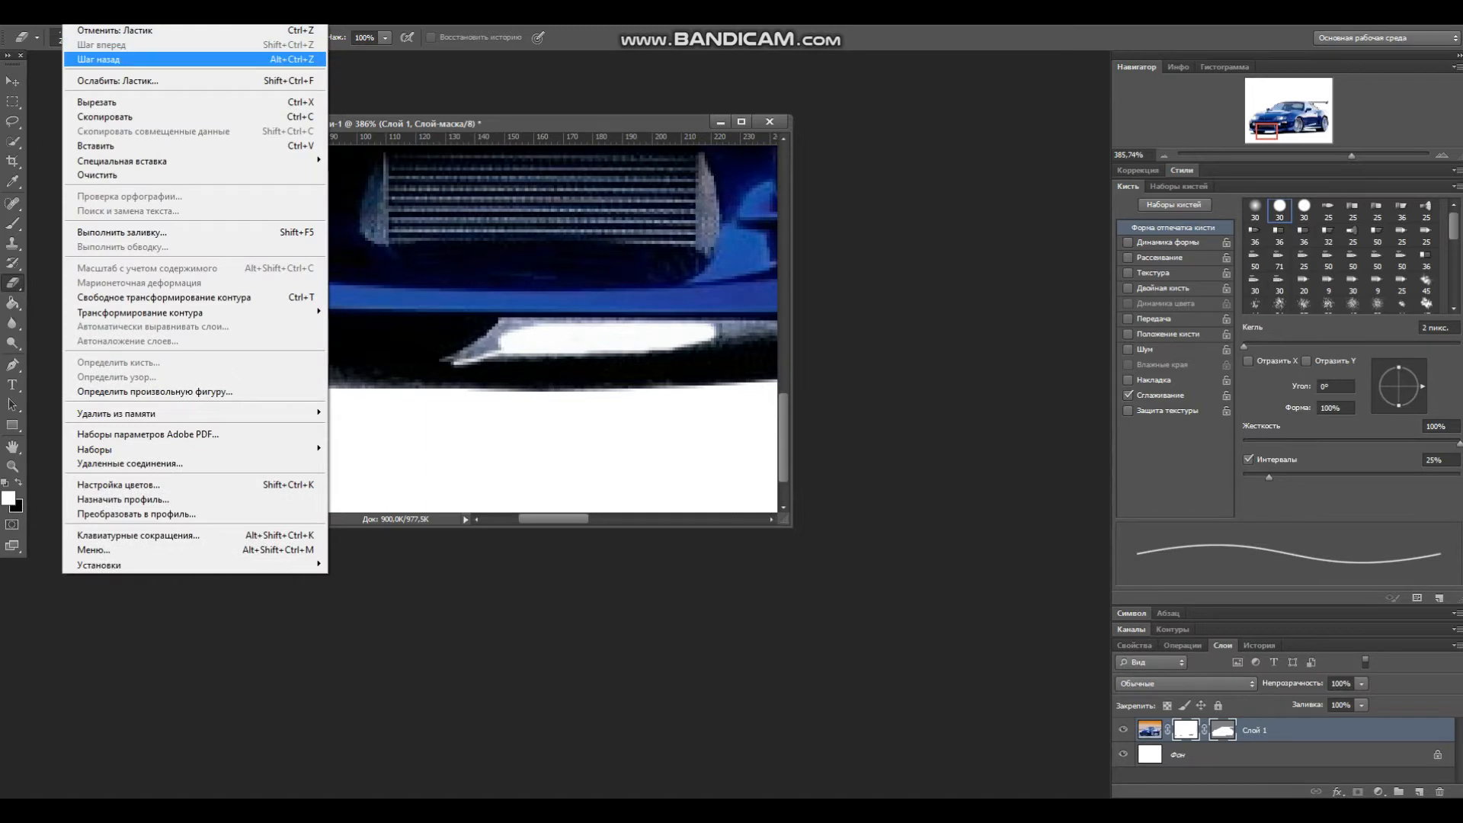
{"action": "left_click", "coordinate": [98, 59]}
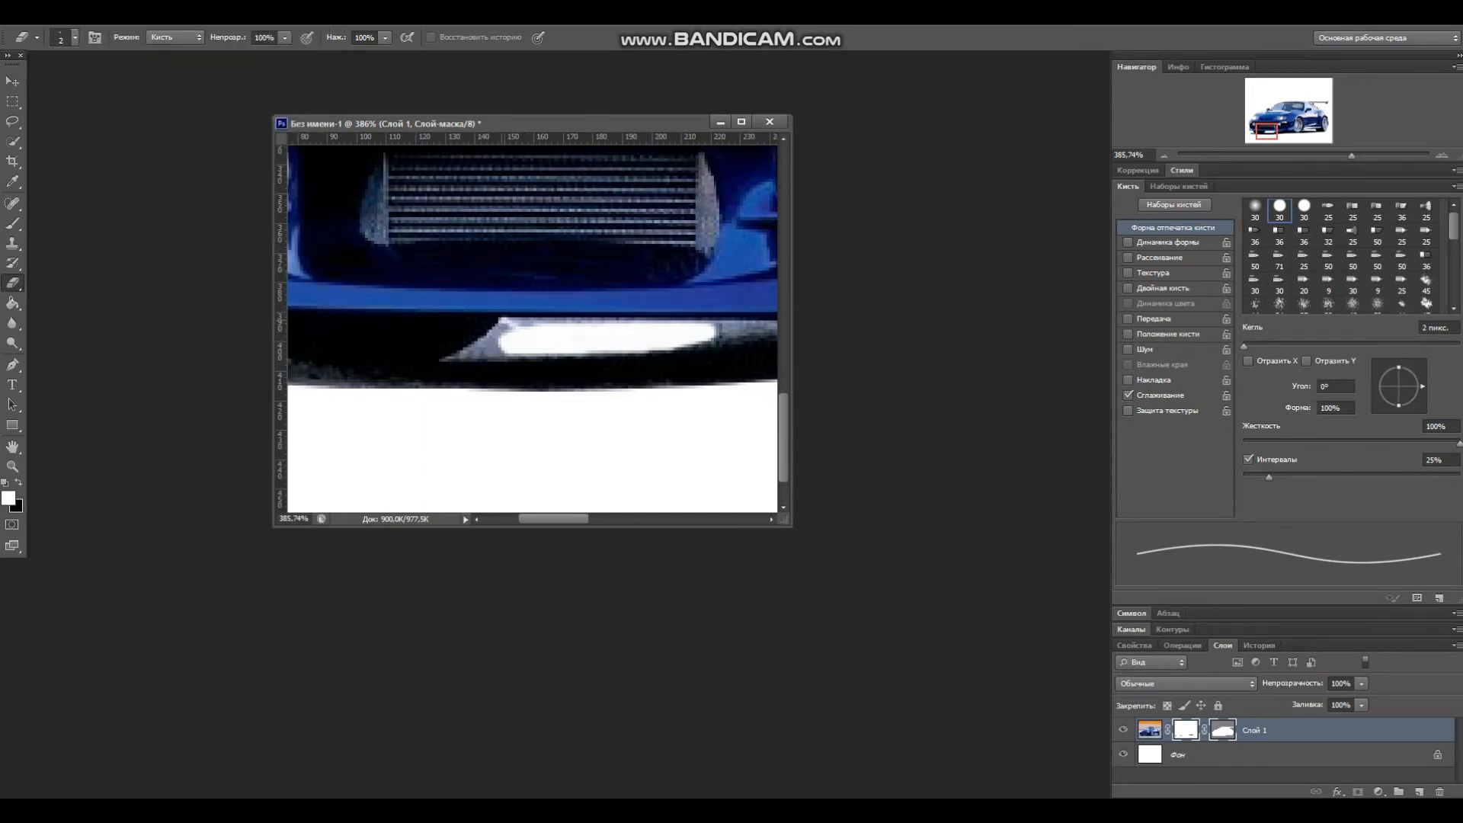
Step: Erase the light gap beneath the front bumper's lower lip
{"action": "mouse_move", "coordinate": [506, 323]}
{"action": "left_mouse_down"}
{"action": "mouse_move", "coordinate": [445, 361]}
{"action": "mouse_move", "coordinate": [545, 355]}
{"action": "mouse_move", "coordinate": [460, 357]}
{"action": "mouse_move", "coordinate": [497, 338]}
{"action": "mouse_move", "coordinate": [480, 350]}
{"action": "mouse_move", "coordinate": [499, 352]}
{"action": "mouse_move", "coordinate": [504, 329]}
{"action": "left_mouse_up"}
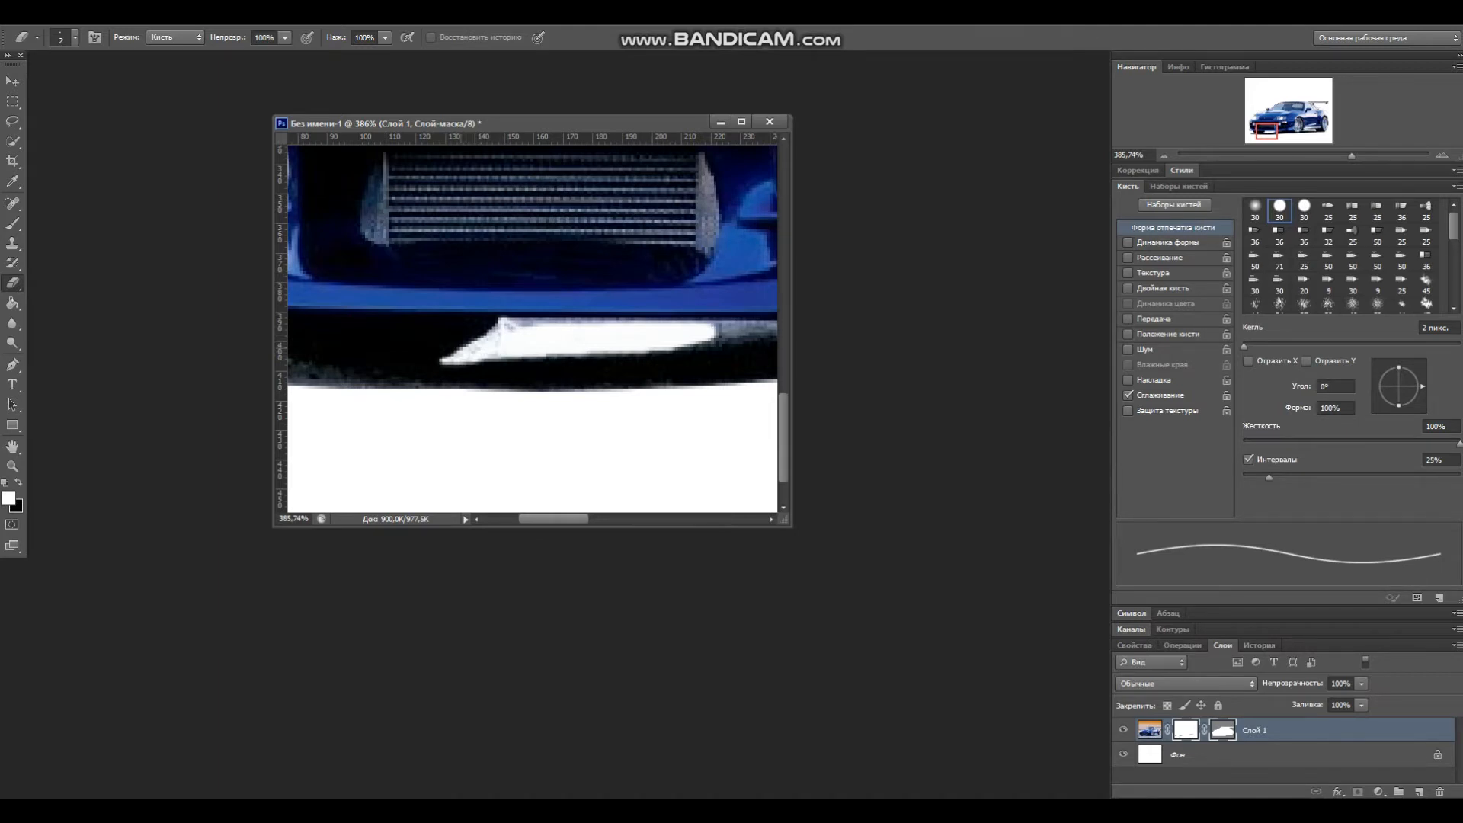
{"action": "left_click_drag", "start_coordinate": [503, 329], "coordinate": [753, 323]}
{"action": "left_click_drag", "start_coordinate": [554, 518], "coordinate": [573, 519]}
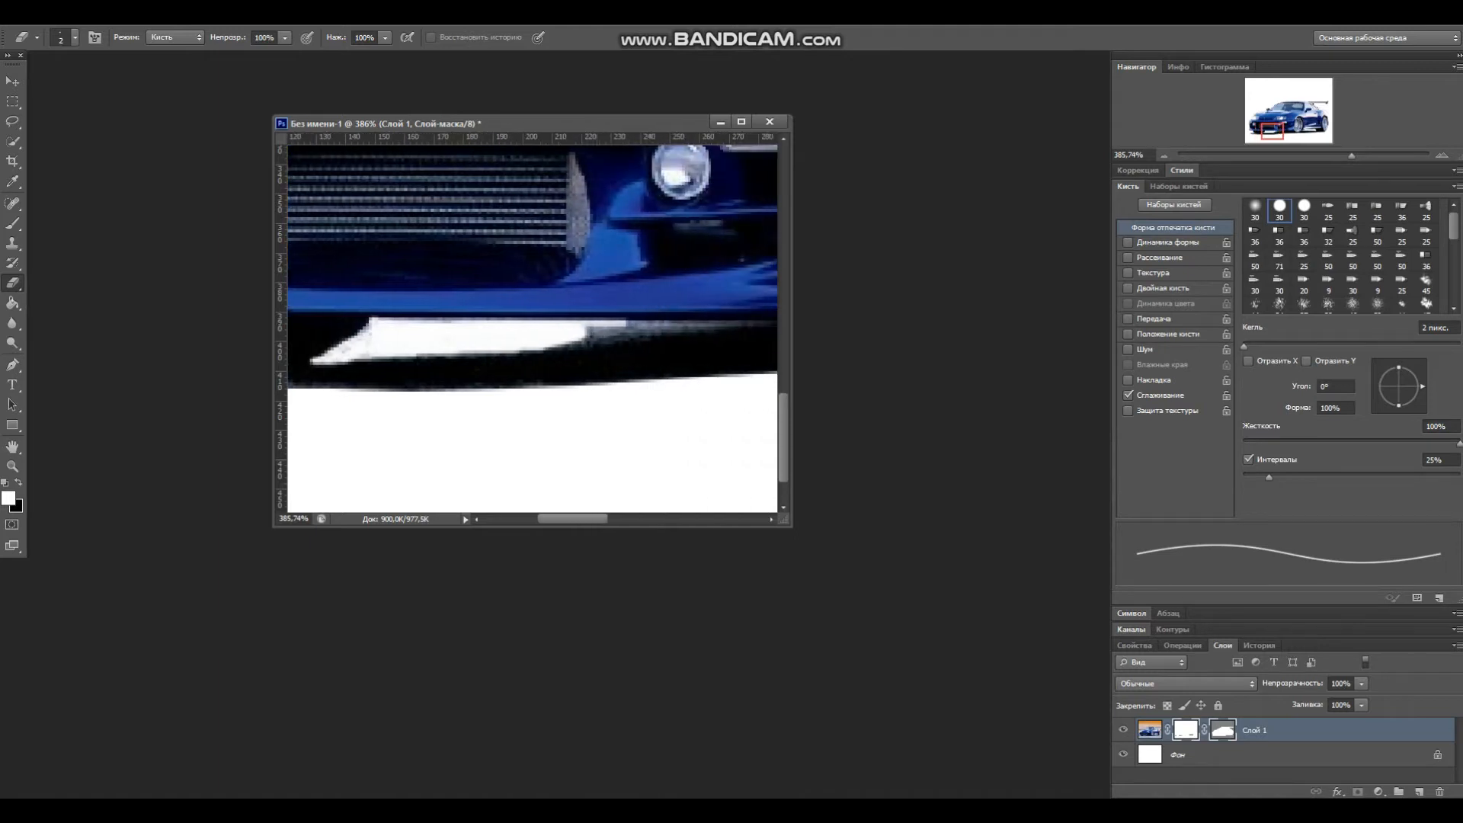
{"action": "mouse_move", "coordinate": [613, 336]}
{"action": "left_mouse_down"}
{"action": "mouse_move", "coordinate": [725, 324]}
{"action": "mouse_move", "coordinate": [590, 325]}
{"action": "left_mouse_up"}
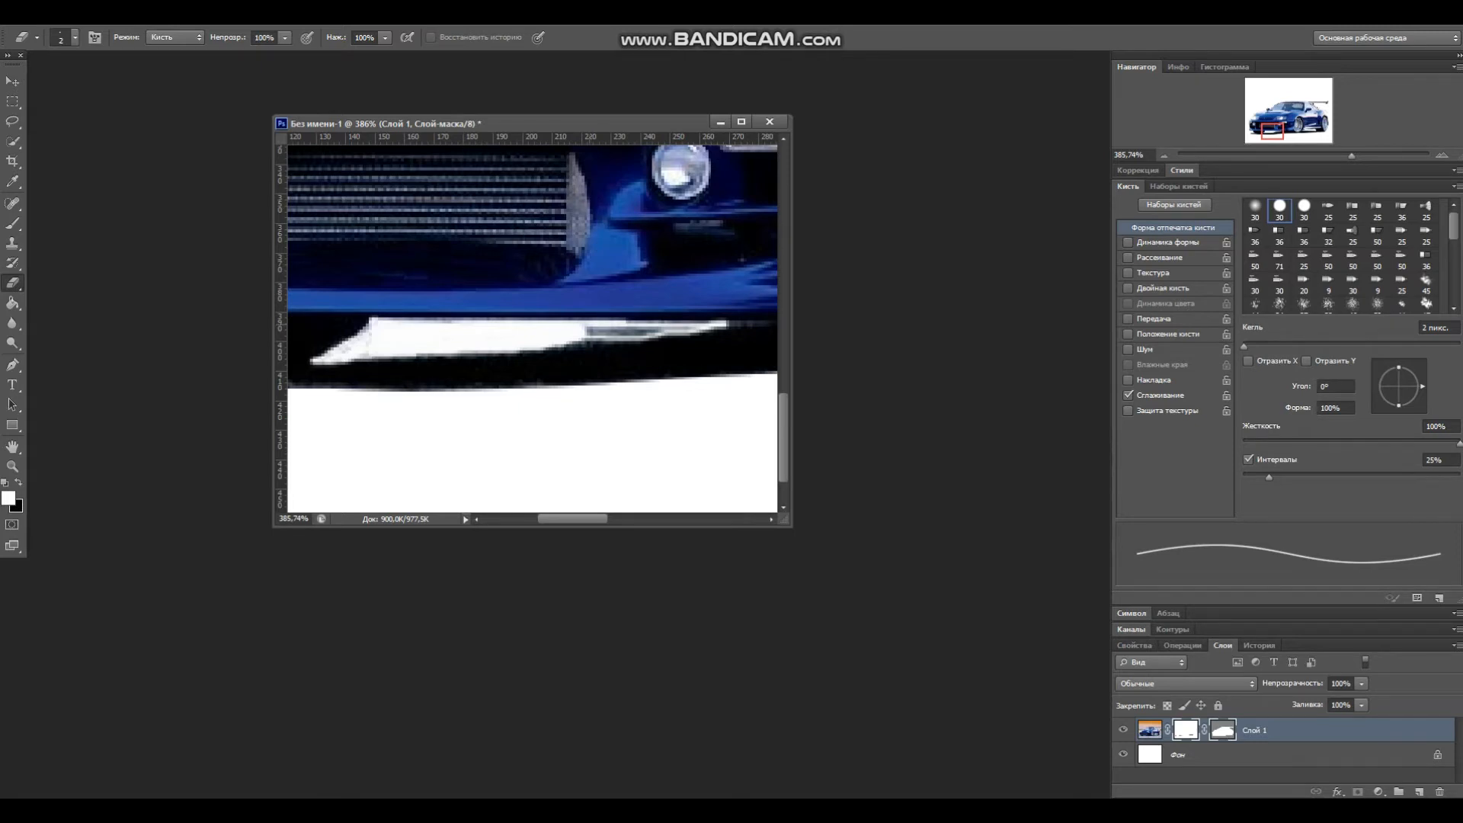
{"action": "left_click_drag", "start_coordinate": [590, 324], "coordinate": [730, 322]}
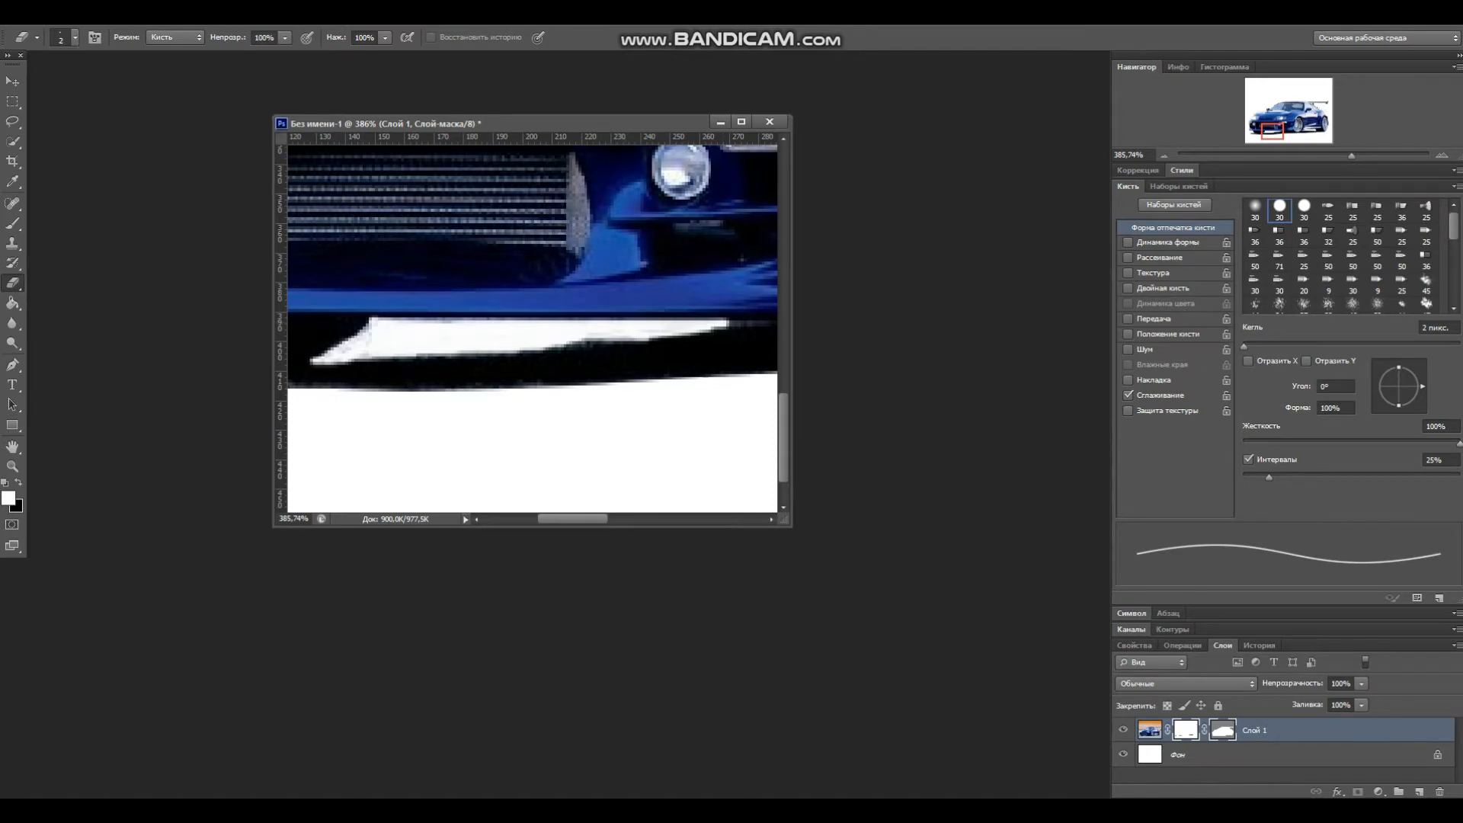
{"action": "scroll", "coordinate": [533, 329], "scroll_direction": "right", "scroll_amount": 4}
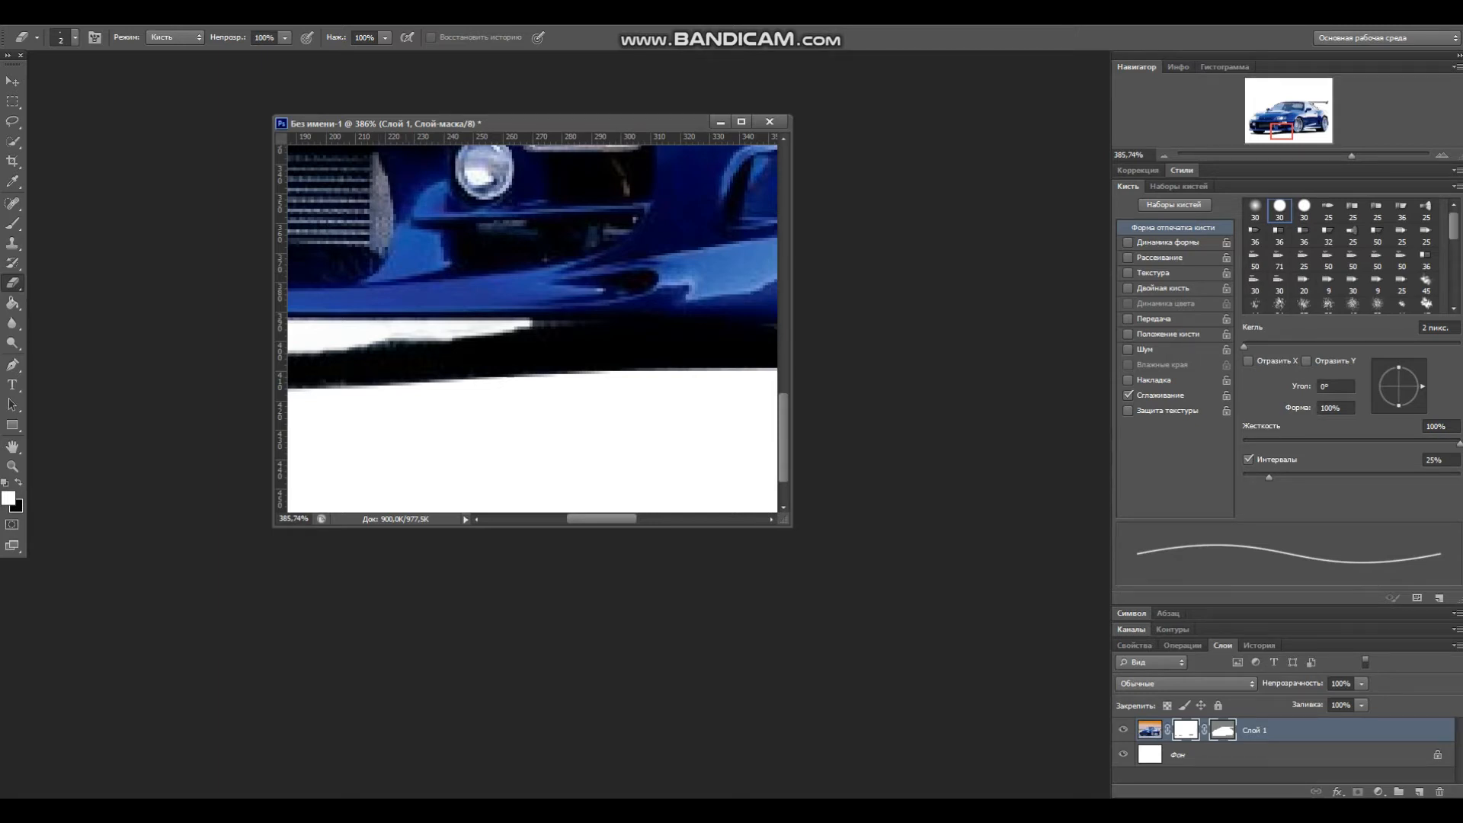
Step: Erase the remaining light edge beneath the front bumper's lower lip on the mask
{"action": "mouse_move", "coordinate": [531, 326]}
{"action": "left_mouse_down"}
{"action": "mouse_move", "coordinate": [566, 325]}
{"action": "mouse_move", "coordinate": [516, 320]}
{"action": "left_mouse_up"}
{"action": "scroll", "coordinate": [518, 320], "scroll_direction": "left", "scroll_amount": 3}
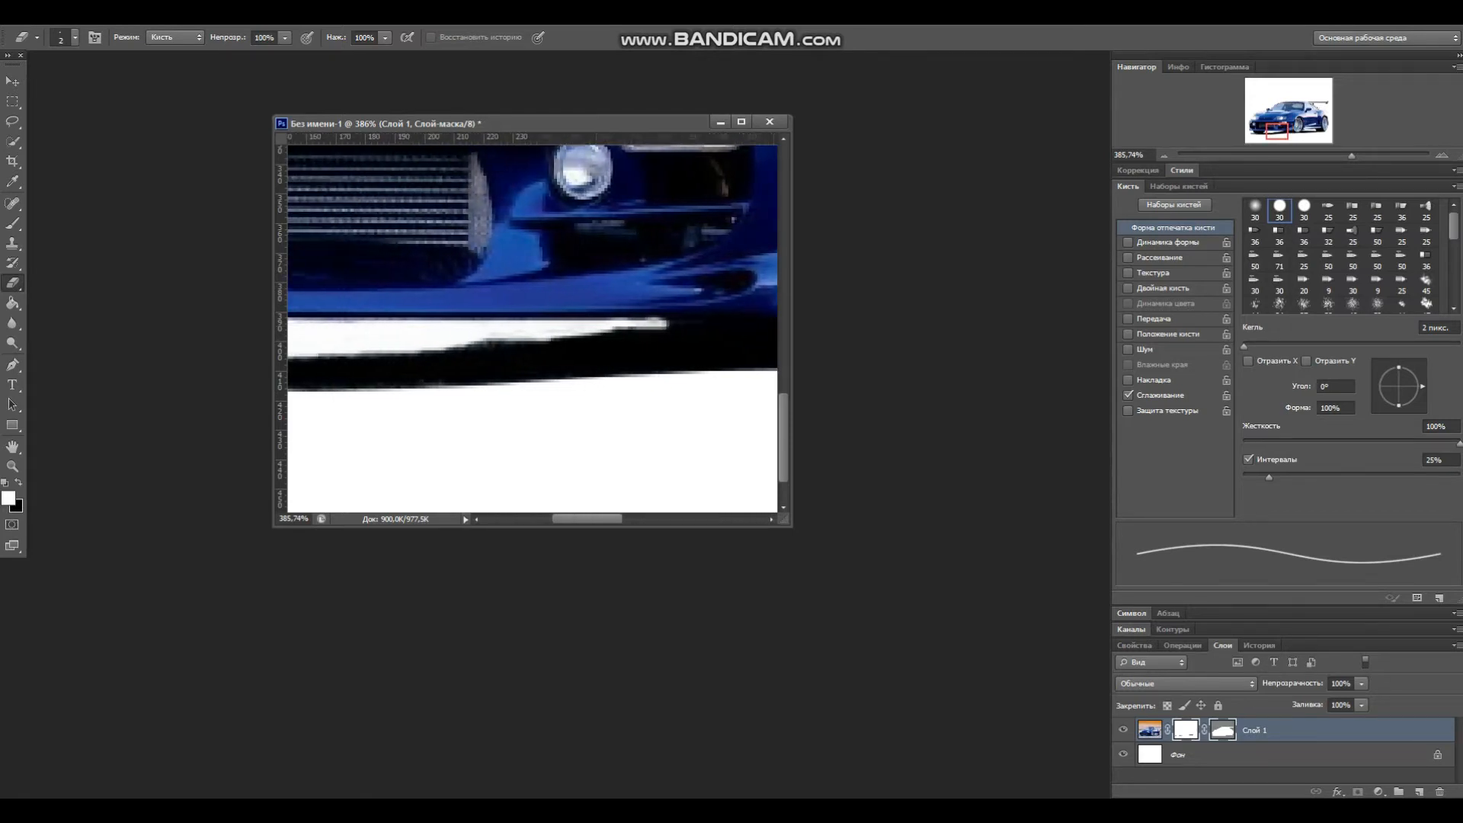
{"action": "left_click_drag", "start_coordinate": [630, 327], "coordinate": [594, 333]}
{"action": "scroll", "coordinate": [532, 324], "scroll_direction": "left", "scroll_amount": 10}
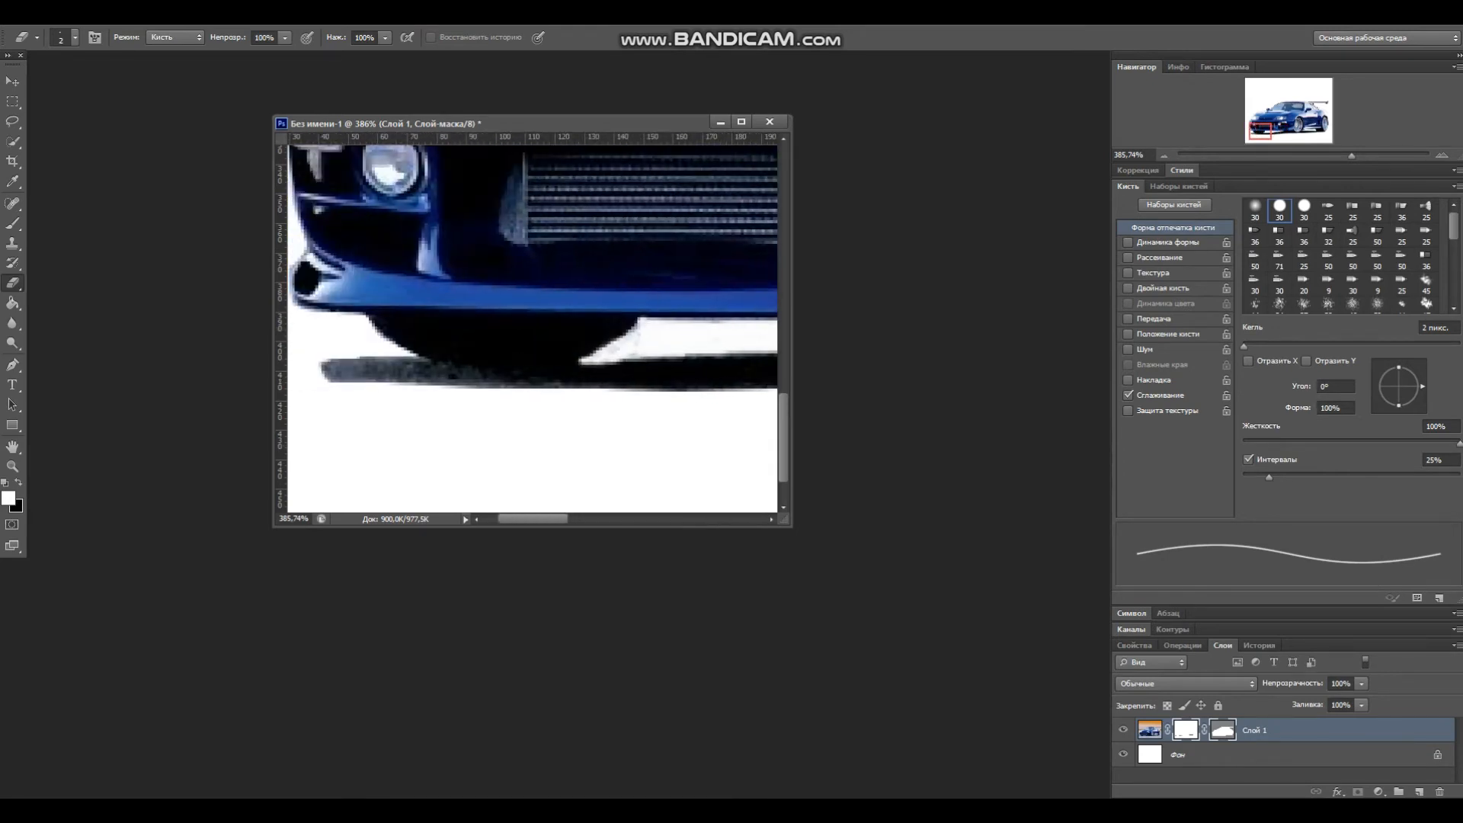
Step: Inspect the cut-out car's edges around the body, windows and sills at different zoom levels
{"action": "scroll", "coordinate": [532, 327], "scroll_direction": "right", "scroll_amount": 6}
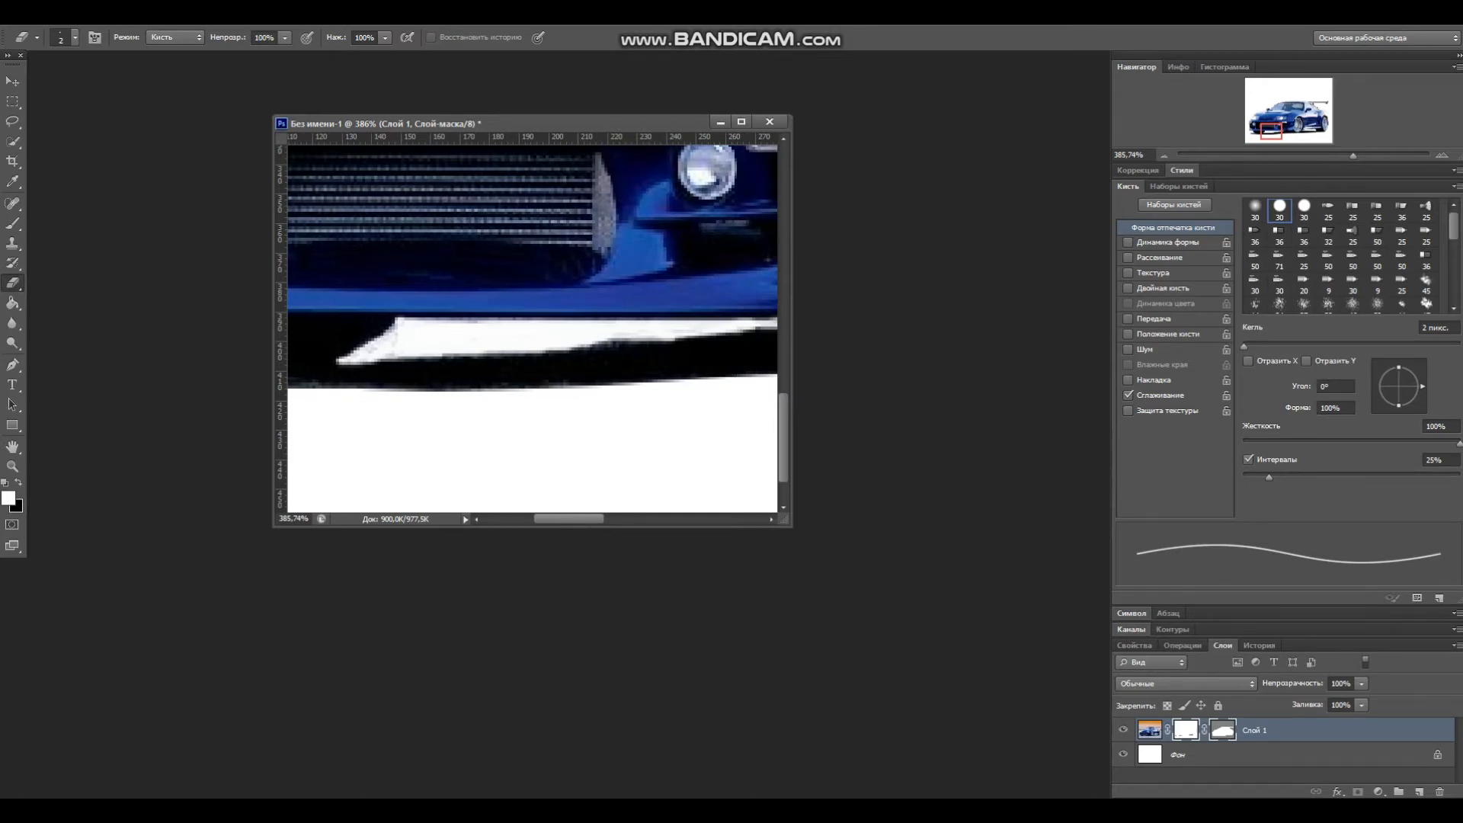
{"action": "scroll", "coordinate": [533, 328], "scroll_direction": "down", "scroll_amount": 8}
{"action": "scroll", "coordinate": [533, 328], "scroll_direction": "down", "scroll_amount": 3}
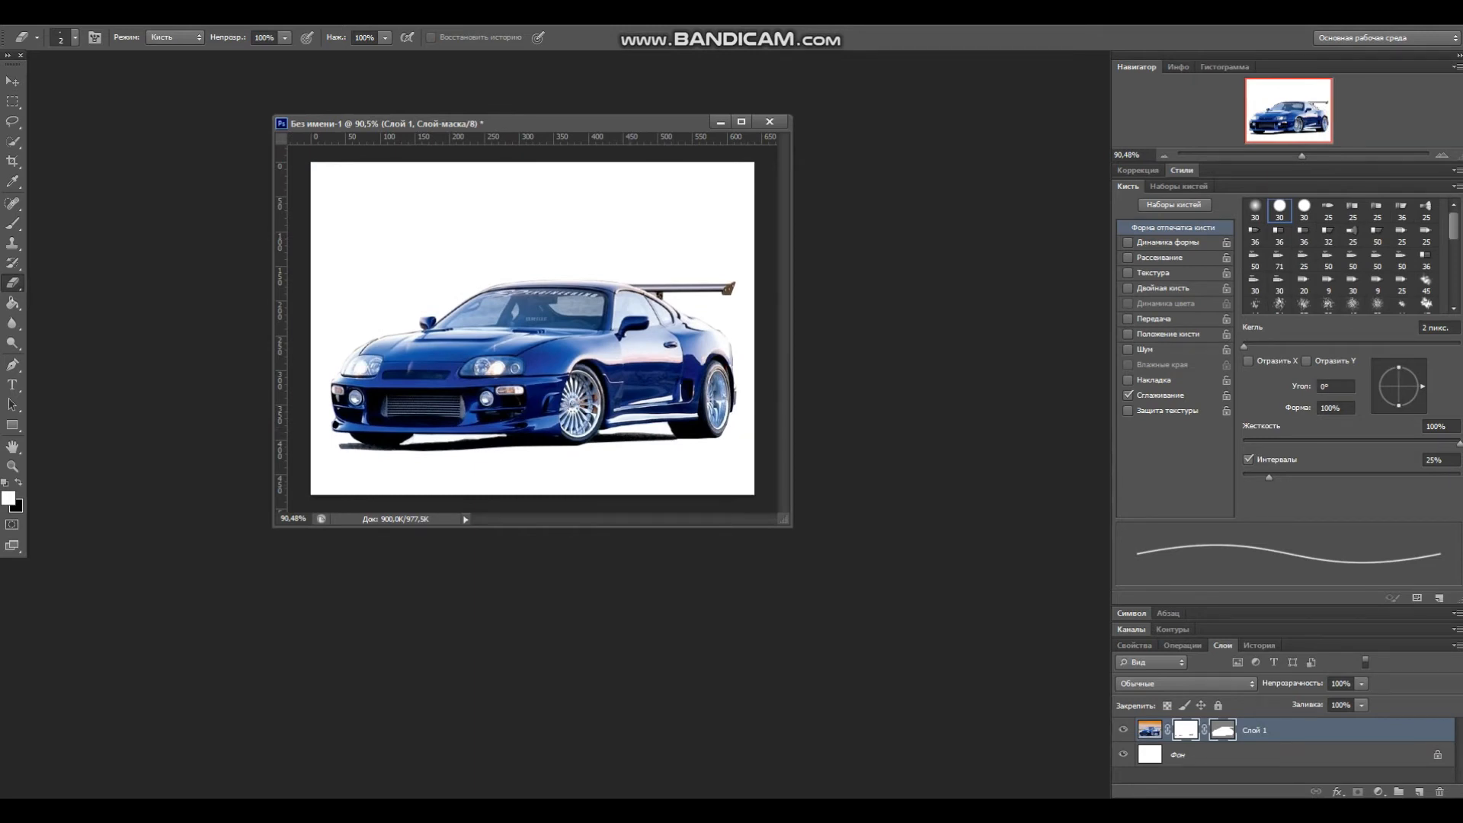
{"action": "scroll", "coordinate": [533, 328], "scroll_direction": "up", "scroll_amount": 5}
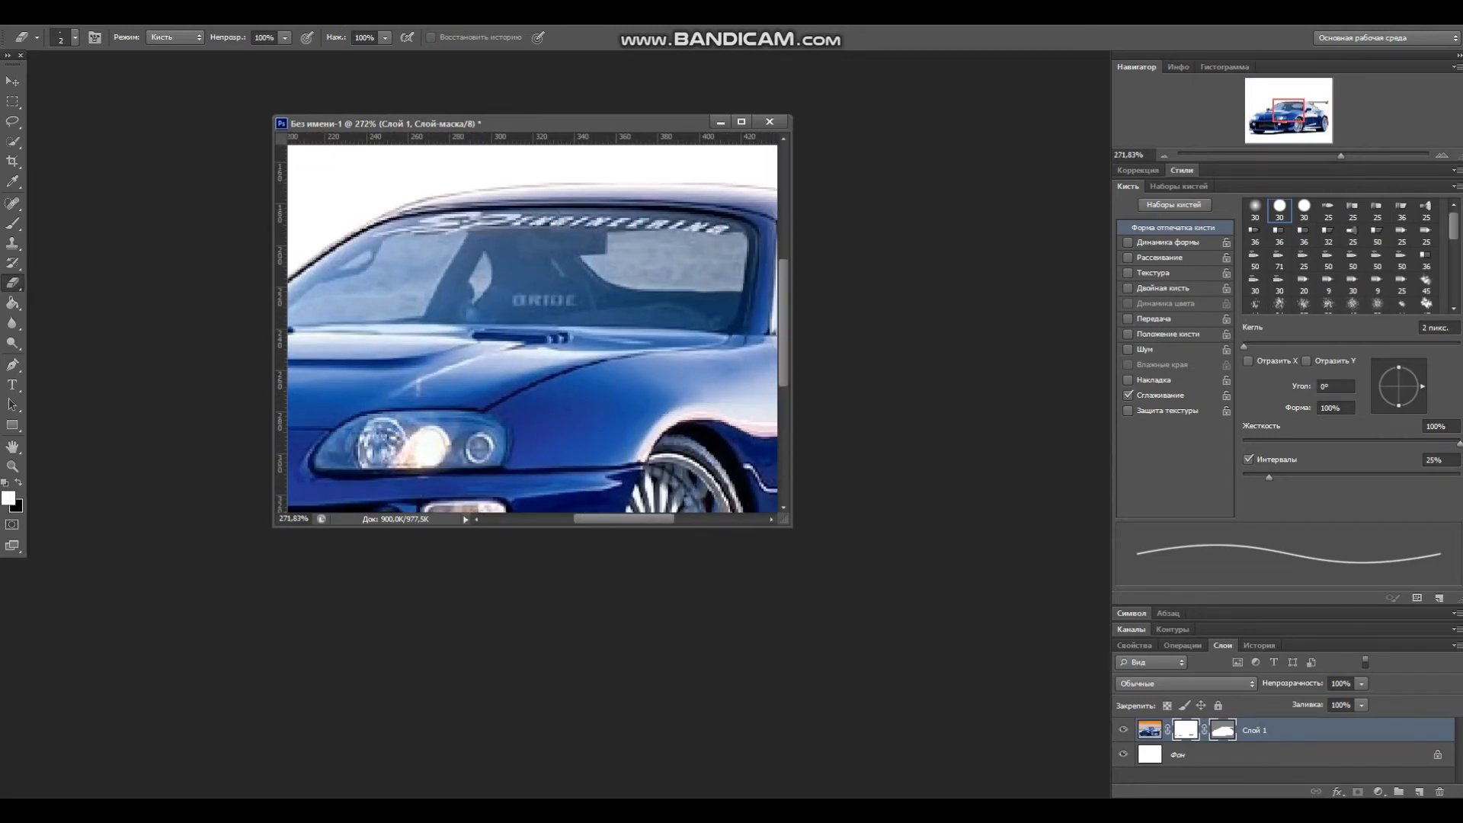
{"action": "scroll", "coordinate": [532, 328], "scroll_direction": "right", "scroll_amount": 5}
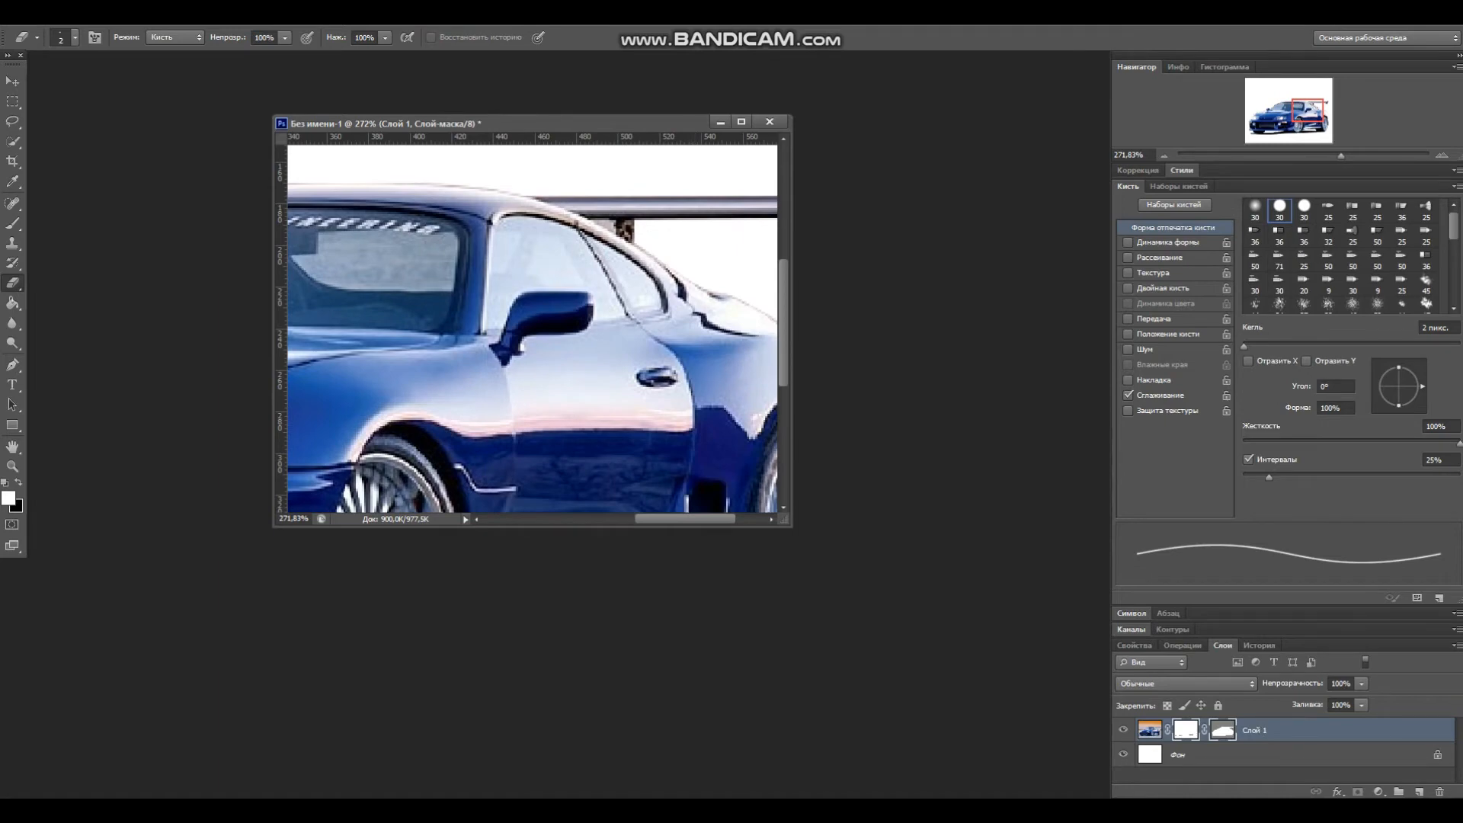
{"action": "scroll", "coordinate": [533, 327], "scroll_direction": "up", "scroll_amount": 2}
{"action": "scroll", "coordinate": [533, 327], "scroll_direction": "down", "scroll_amount": 5}
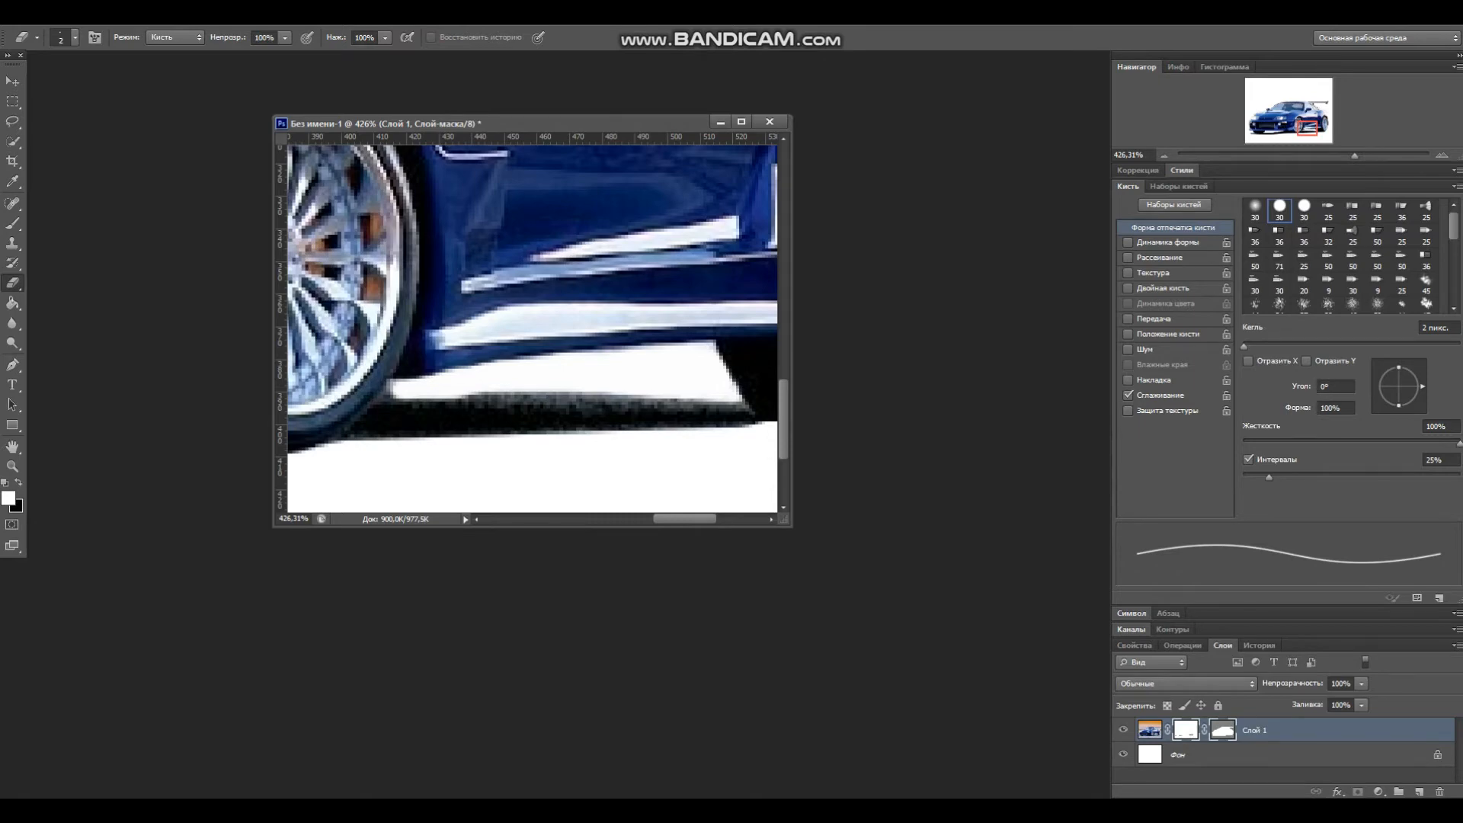
{"action": "scroll", "coordinate": [653, 428], "scroll_direction": "down", "scroll_amount": 5}
{"action": "scroll", "coordinate": [533, 327], "scroll_direction": "down", "scroll_amount": 3}
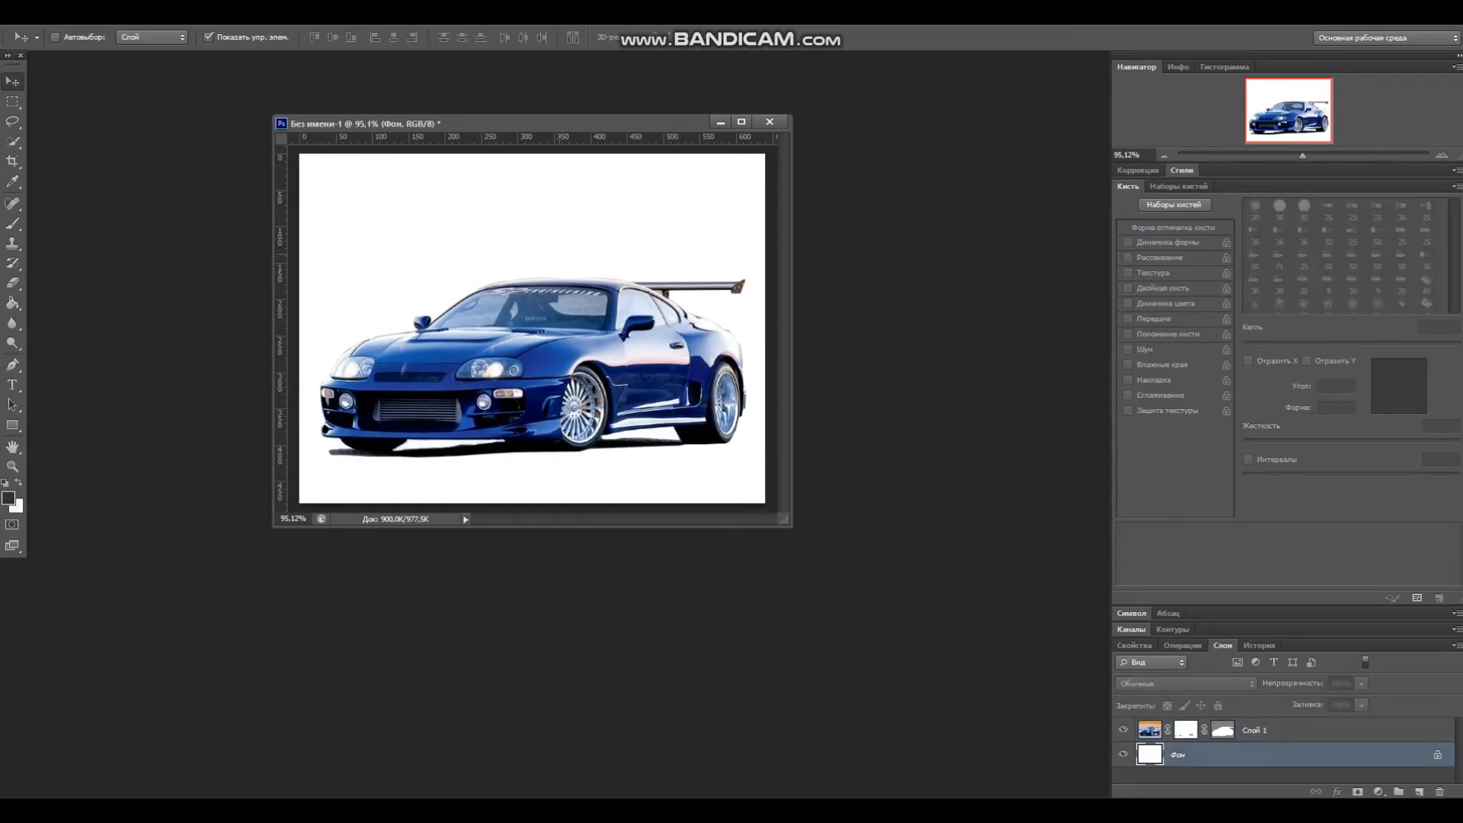
Step: Paste the road background image as a new layer beneath the car and position it within the canvas
{"action": "key", "text": "ctrl+v"}
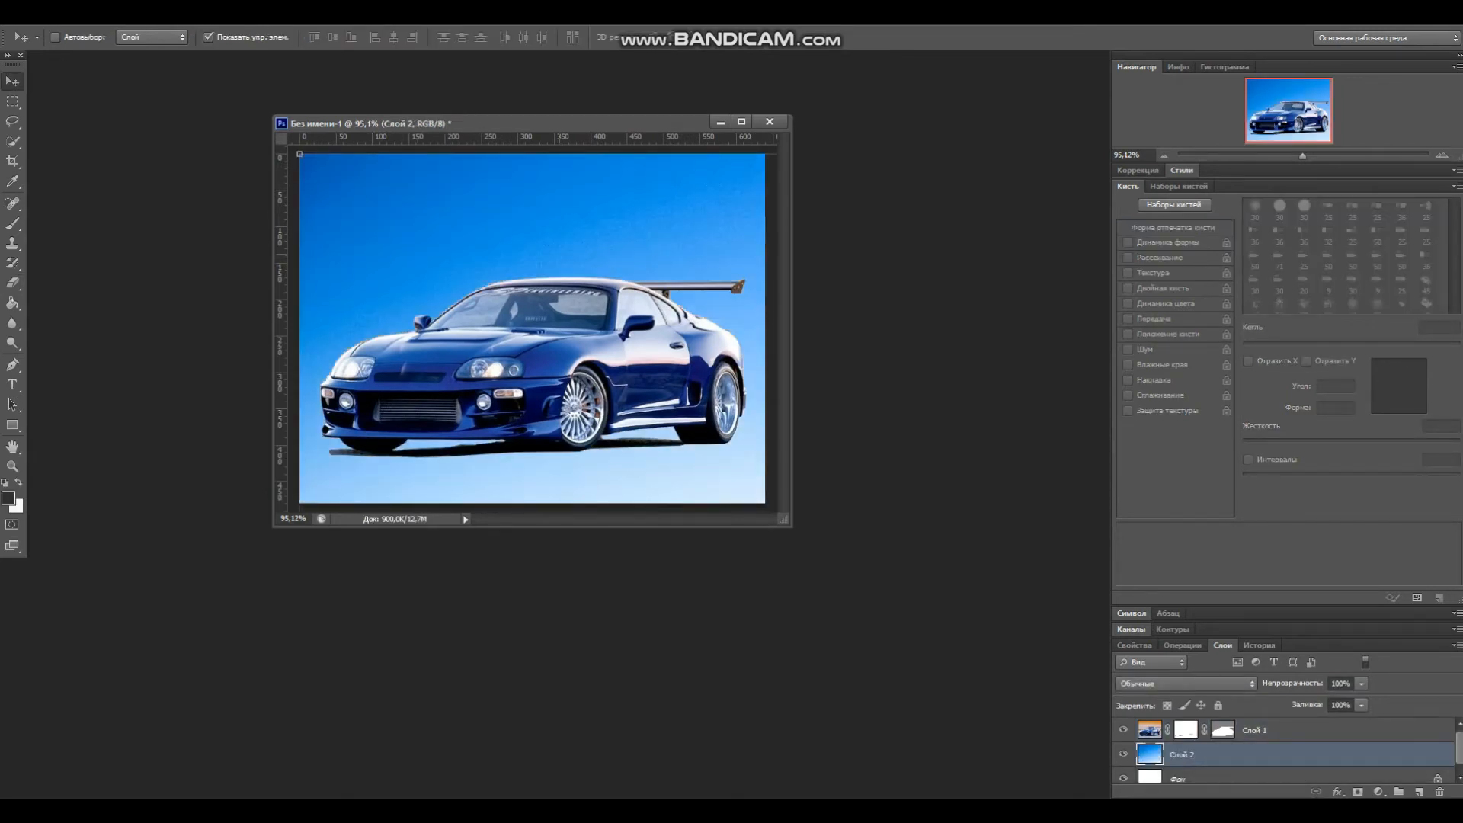
{"action": "left_click_drag", "start_coordinate": [625, 450], "coordinate": [599, 176]}
{"action": "left_click_drag", "start_coordinate": [622, 245], "coordinate": [529, 180]}
{"action": "left_click_drag", "start_coordinate": [661, 230], "coordinate": [490, 206]}
{"action": "left_click_drag", "start_coordinate": [602, 221], "coordinate": [569, 215]}
Step: Scale the car layer down to about 97% and shift it slightly on the road background
{"action": "left_click", "coordinate": [1280, 730]}
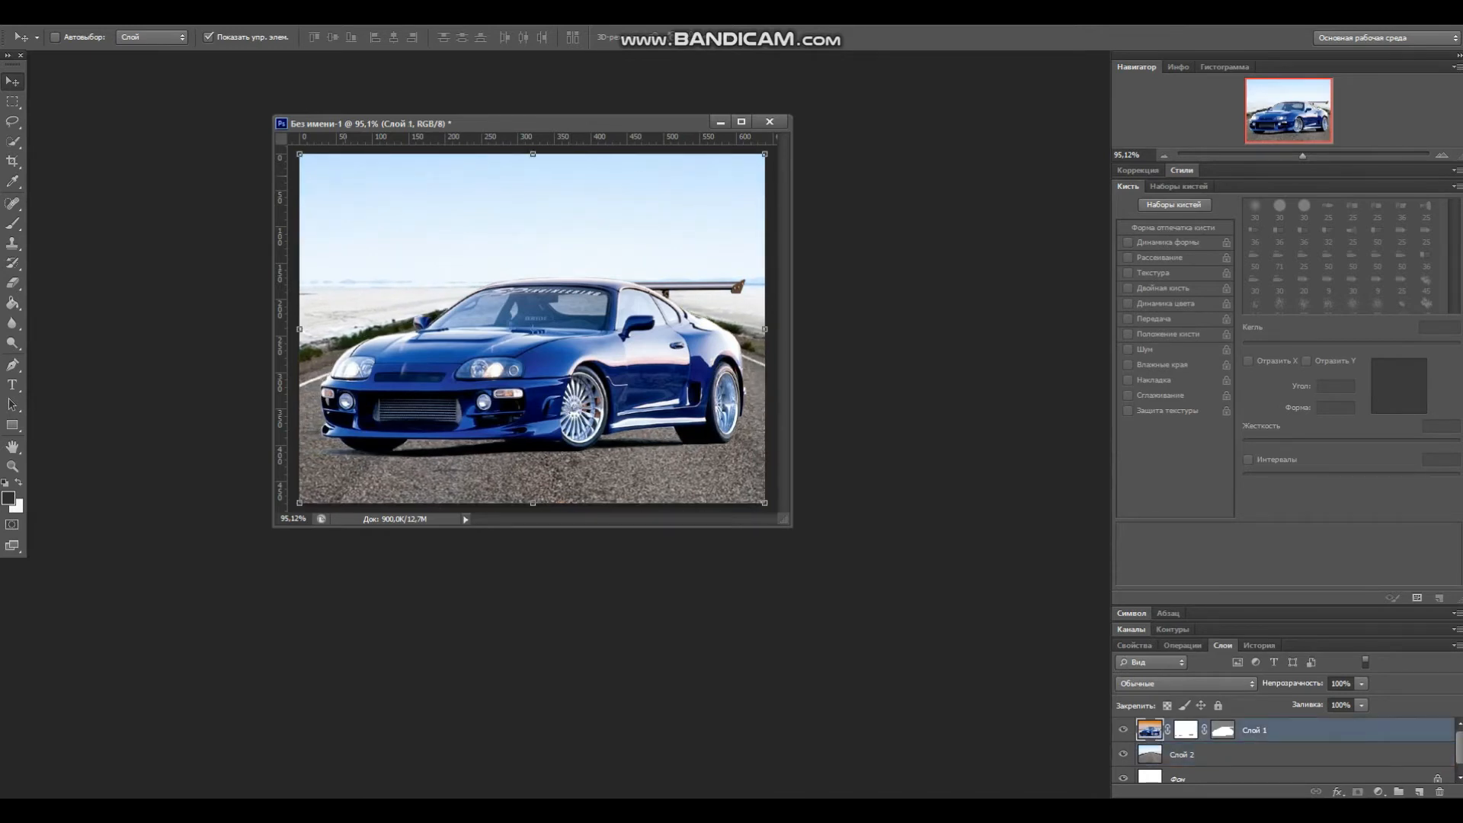
{"action": "left_click_drag", "start_coordinate": [300, 154], "coordinate": [314, 164]}
{"action": "mouse_move", "coordinate": [610, 322]}
{"action": "left_mouse_down"}
{"action": "mouse_move", "coordinate": [583, 321]}
{"action": "mouse_move", "coordinate": [602, 322]}
{"action": "left_mouse_up"}
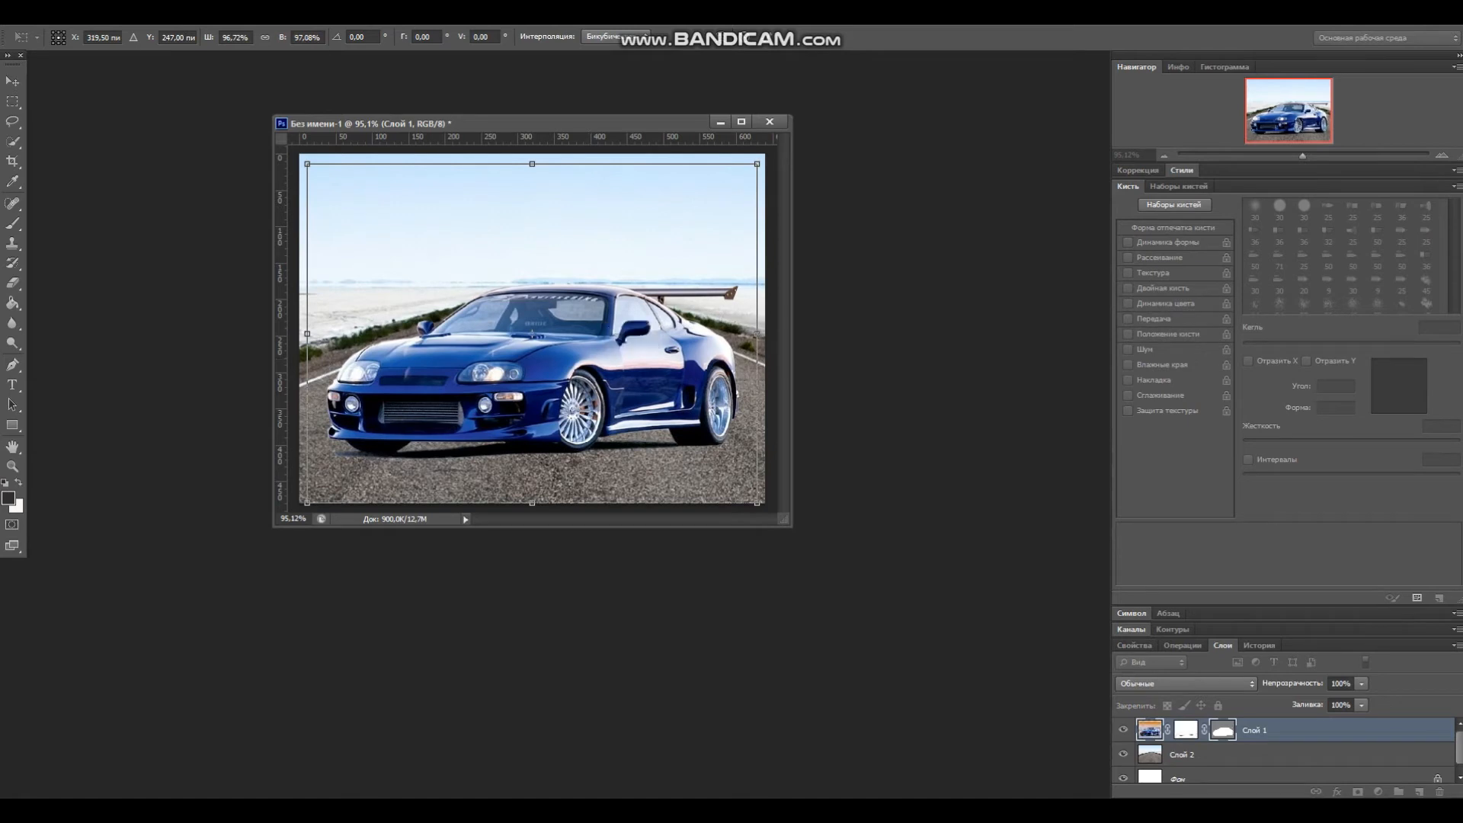
{"action": "left_click", "coordinate": [12, 81]}
{"action": "key", "text": "Return"}
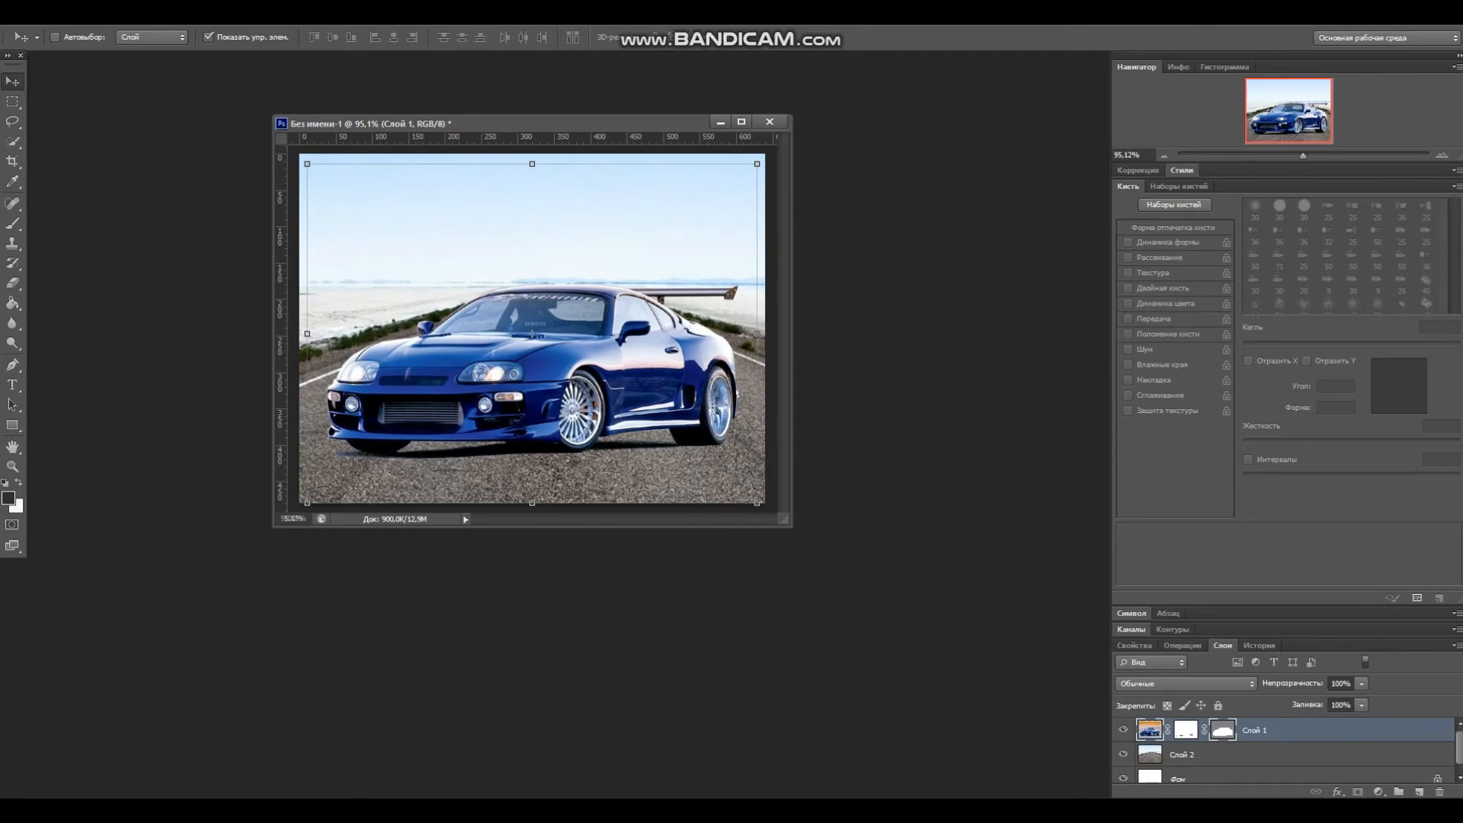
Step: With the Eraser set to 10 px, erase the bluish leftover strip beneath the front bumper
{"action": "scroll", "coordinate": [531, 336], "scroll_direction": "up", "scroll_amount": 3}
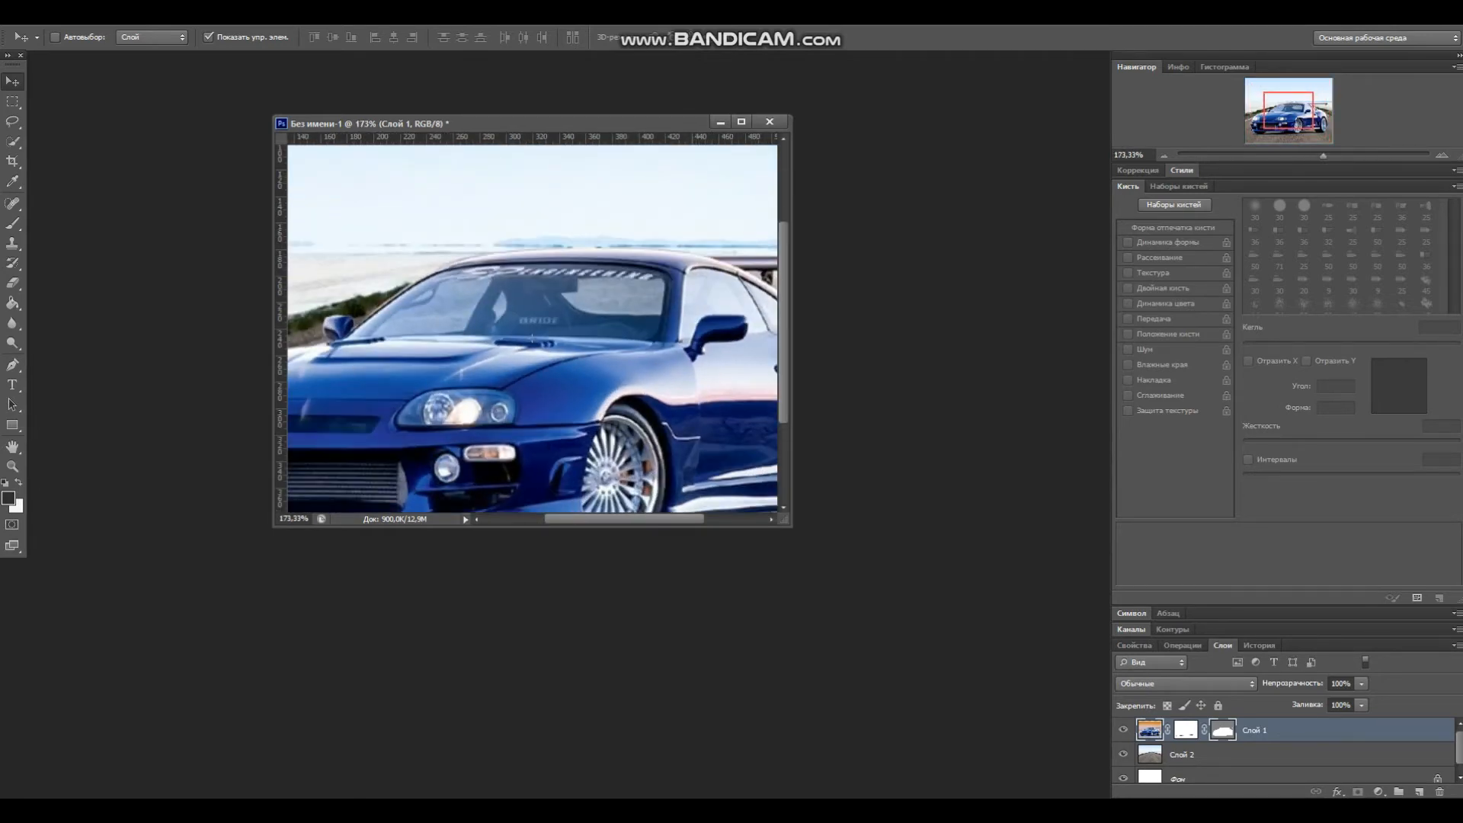
{"action": "scroll", "coordinate": [532, 336], "scroll_direction": "left", "scroll_amount": 5}
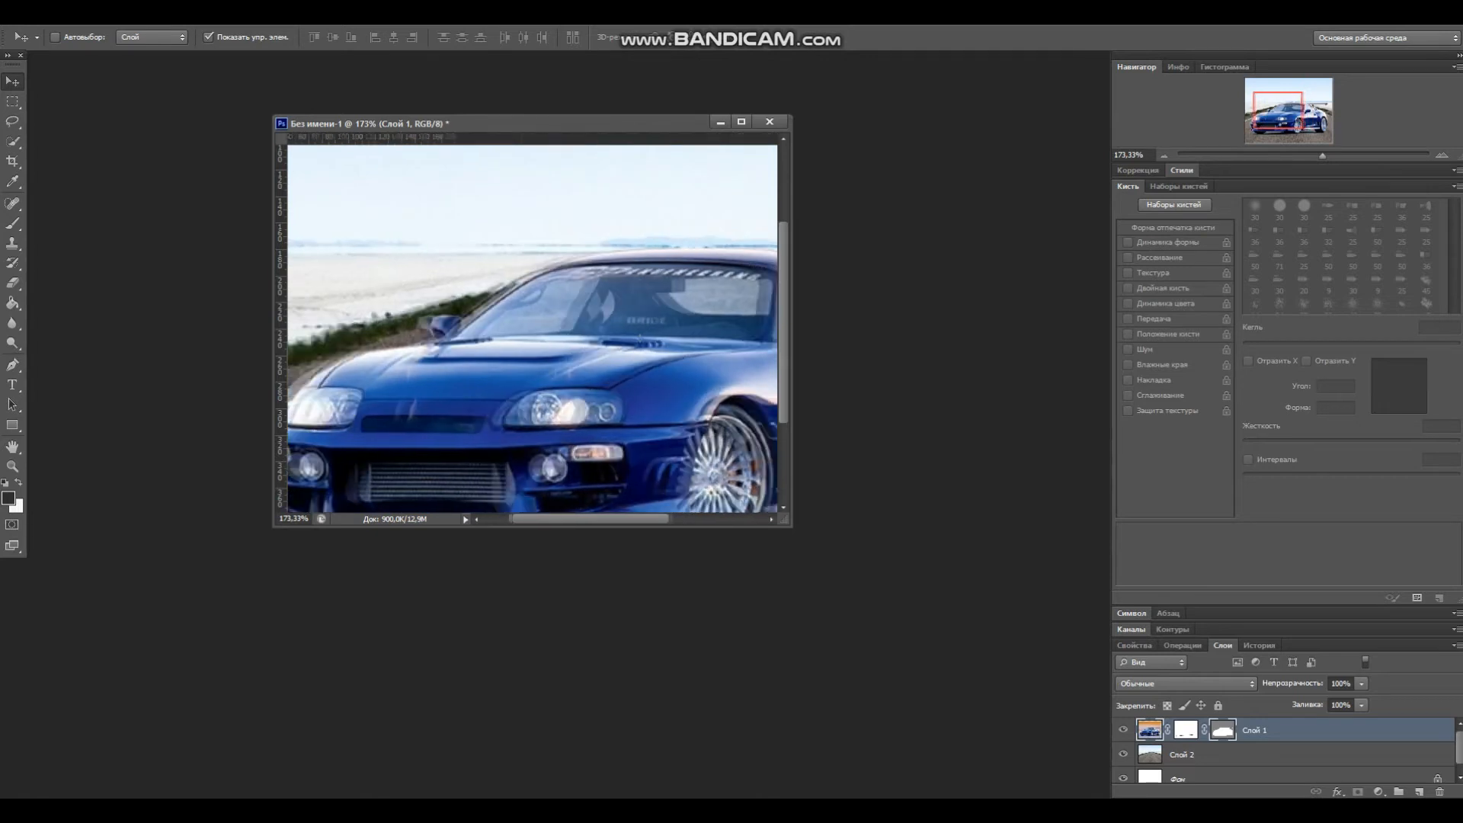
{"action": "scroll", "coordinate": [532, 328], "scroll_direction": "down", "scroll_amount": 4}
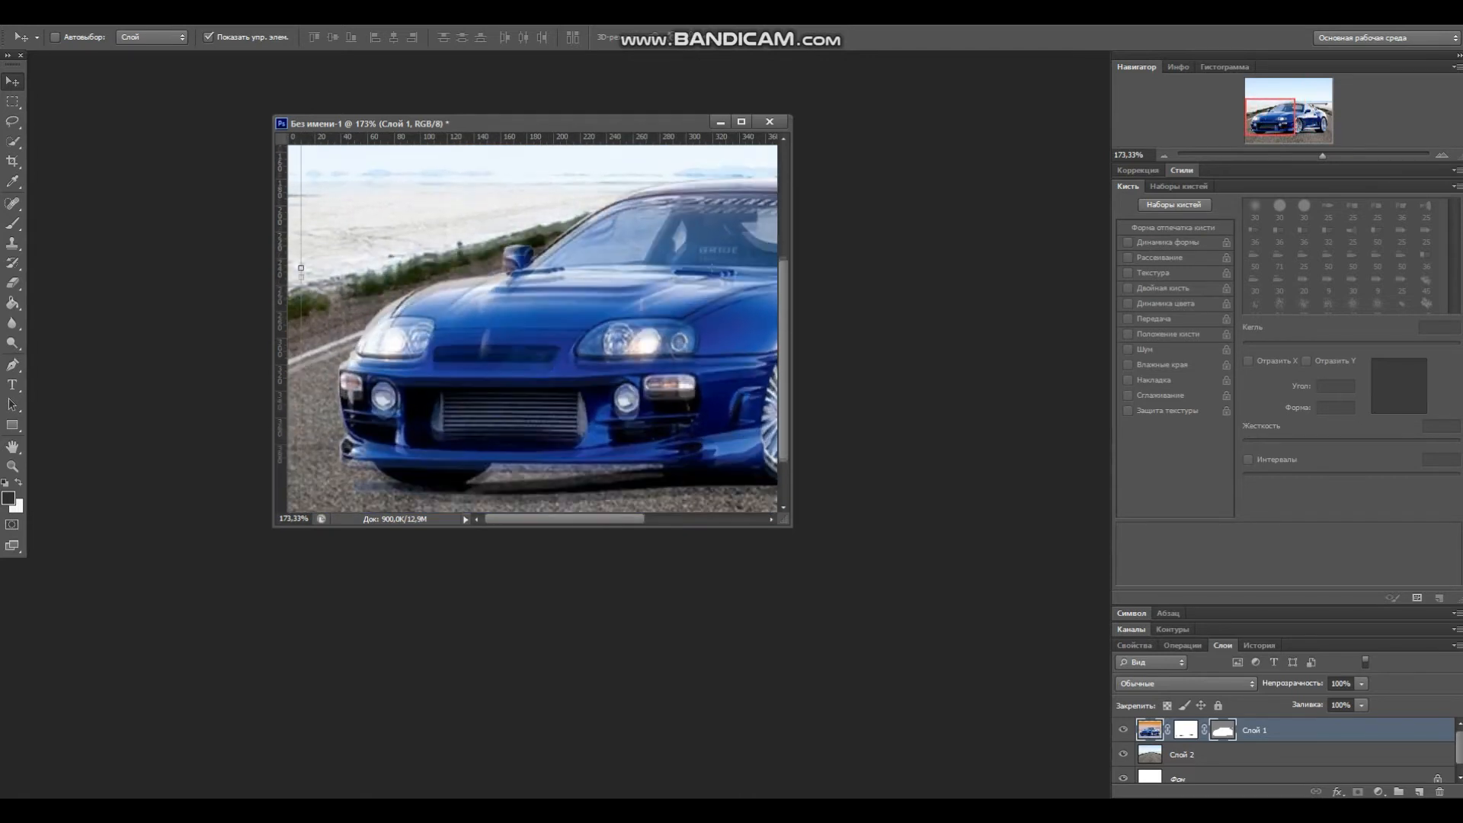
{"action": "left_click", "coordinate": [12, 283]}
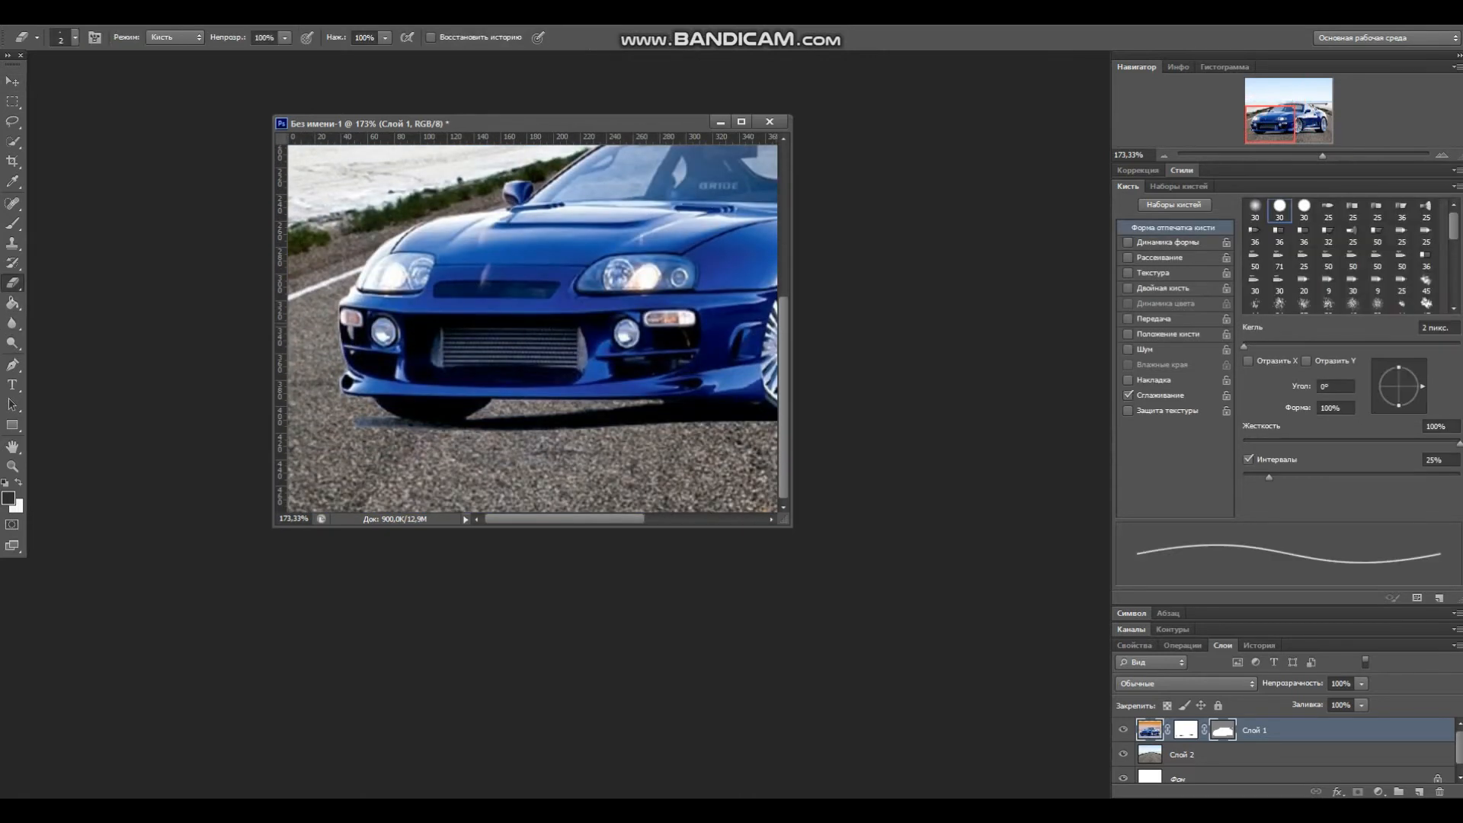
{"action": "scroll", "coordinate": [426, 323], "scroll_direction": "up", "scroll_amount": 5}
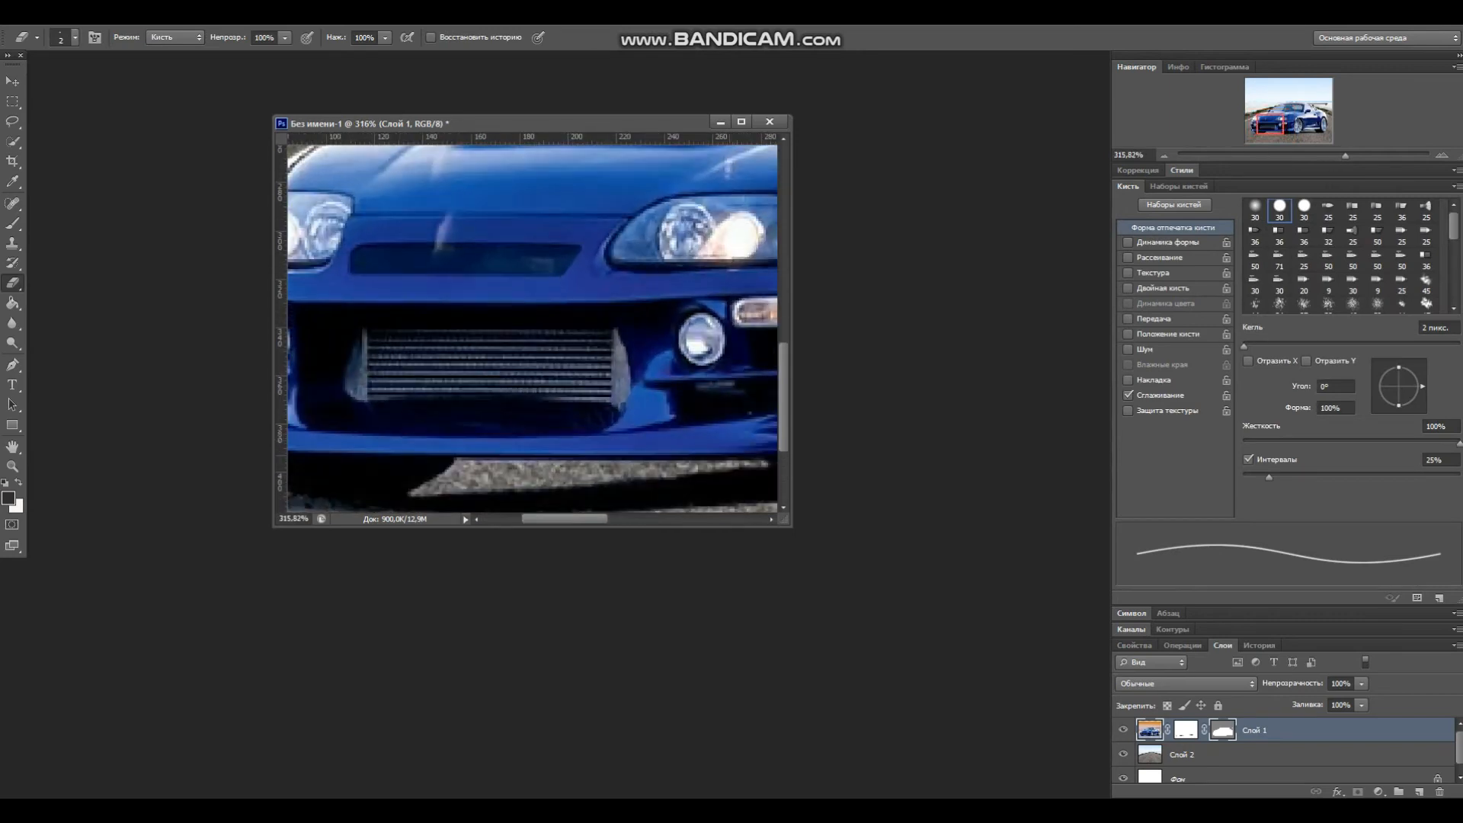
{"action": "scroll", "coordinate": [532, 328], "scroll_direction": "down", "scroll_amount": 2}
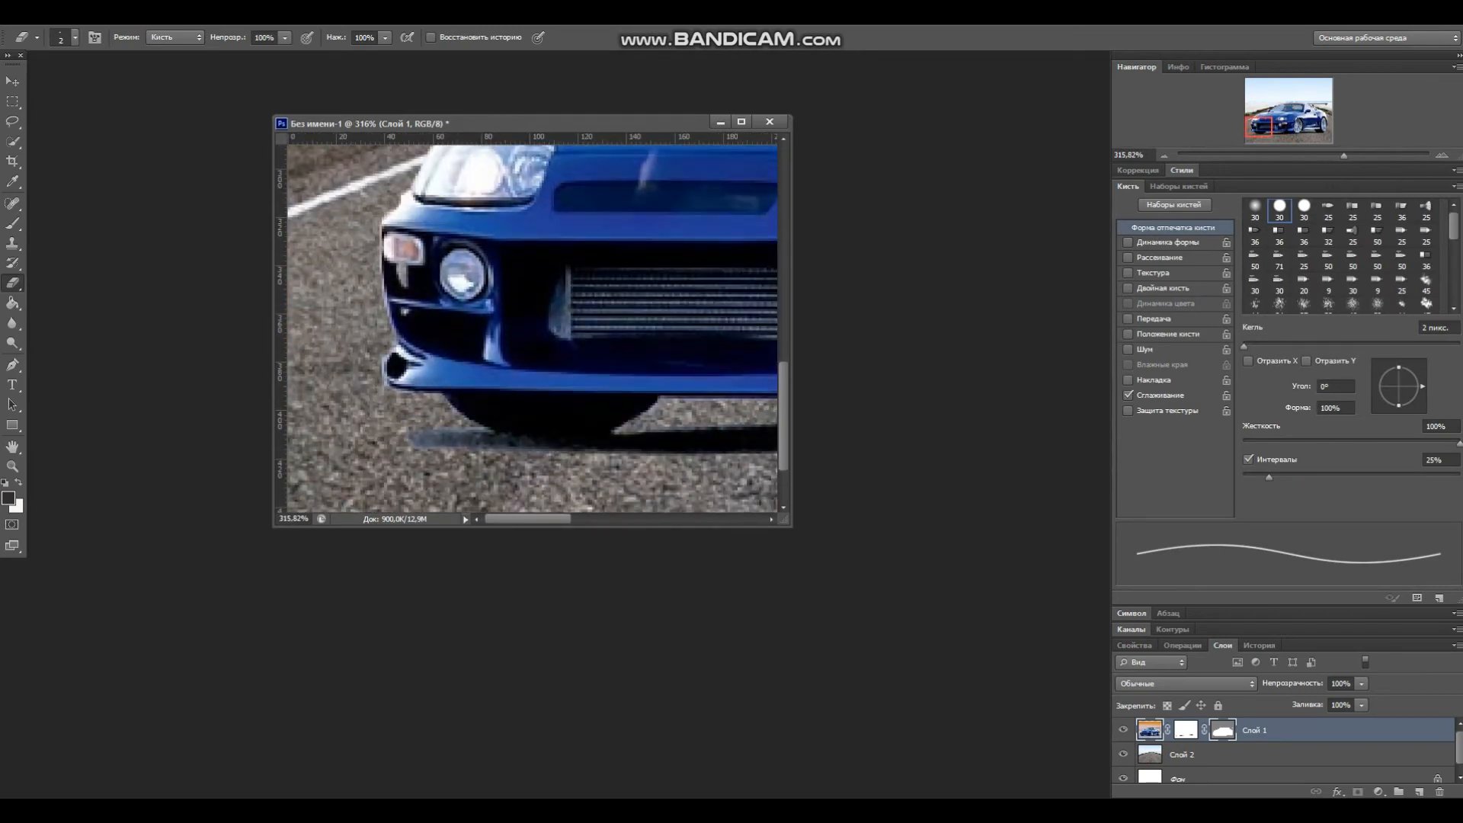
{"action": "left_click", "coordinate": [75, 38]}
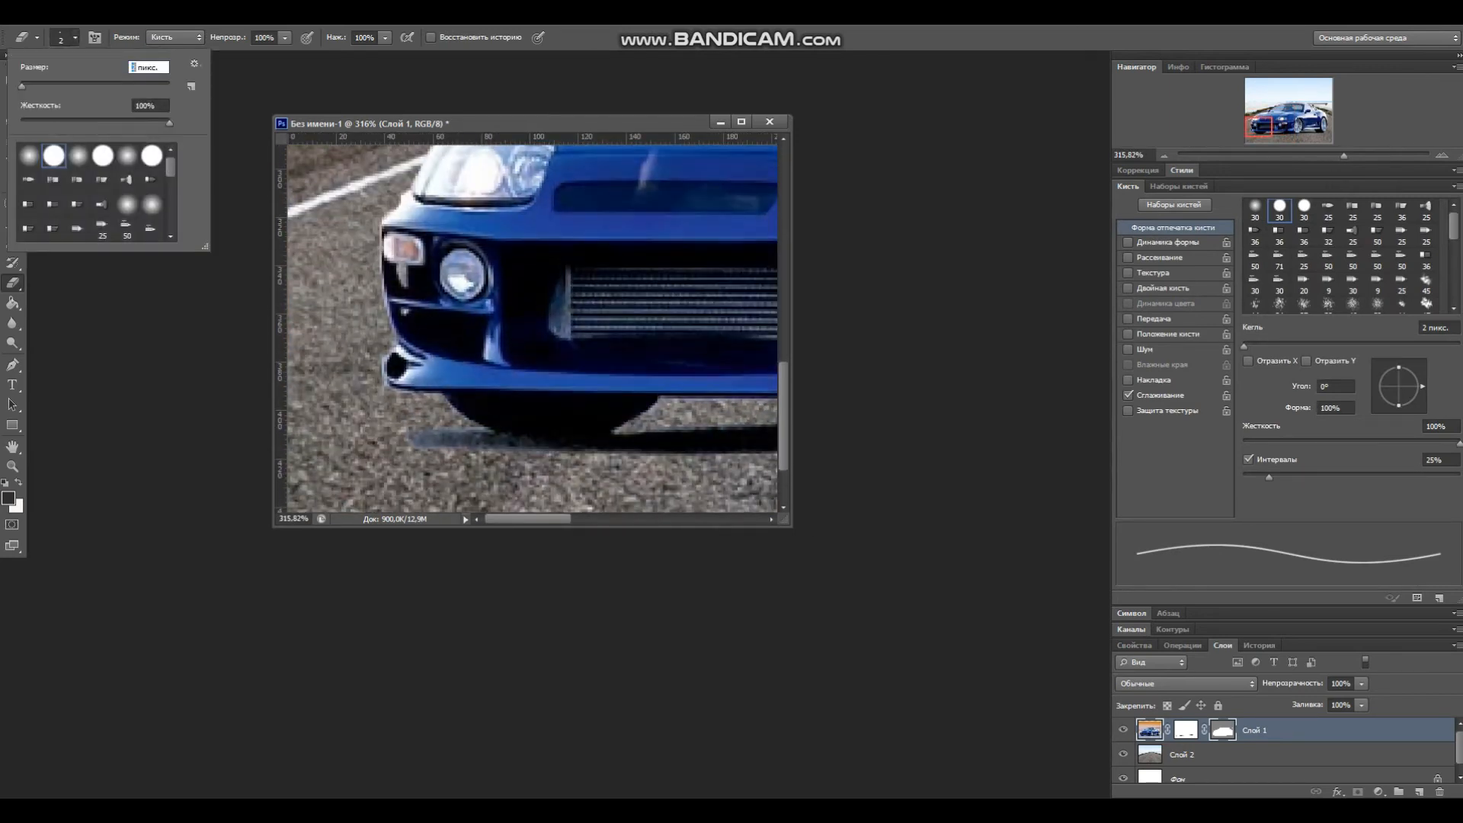
{"action": "type", "text": "10"}
{"action": "key", "text": "Return"}
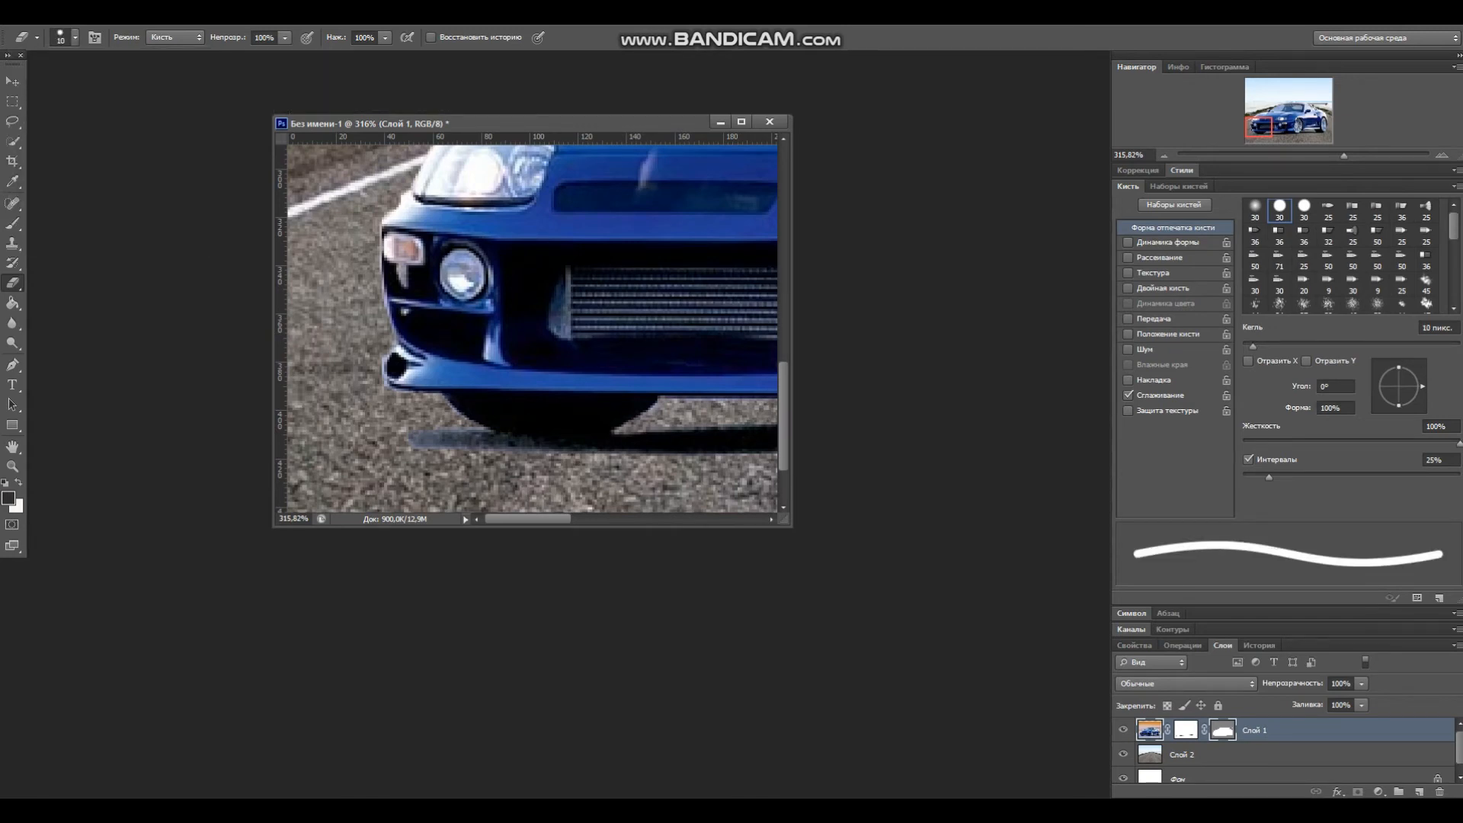
{"action": "left_click", "coordinate": [415, 433]}
{"action": "left_click_drag", "start_coordinate": [431, 440], "coordinate": [494, 441]}
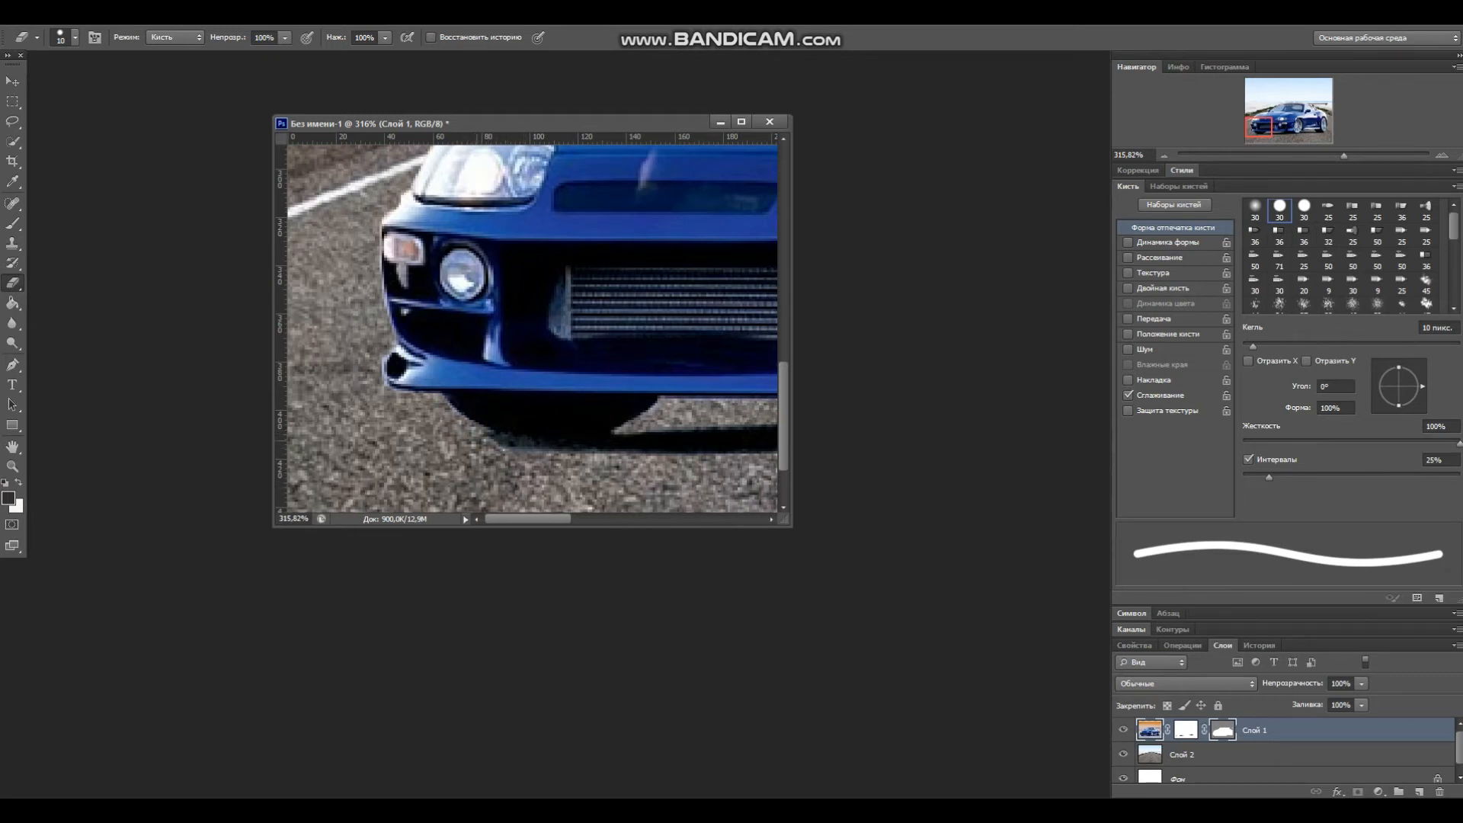
Step: Add a Brightness/Contrast adjustment layer and set Brightness to -23
{"action": "scroll", "coordinate": [503, 343], "scroll_direction": "down", "scroll_amount": 15}
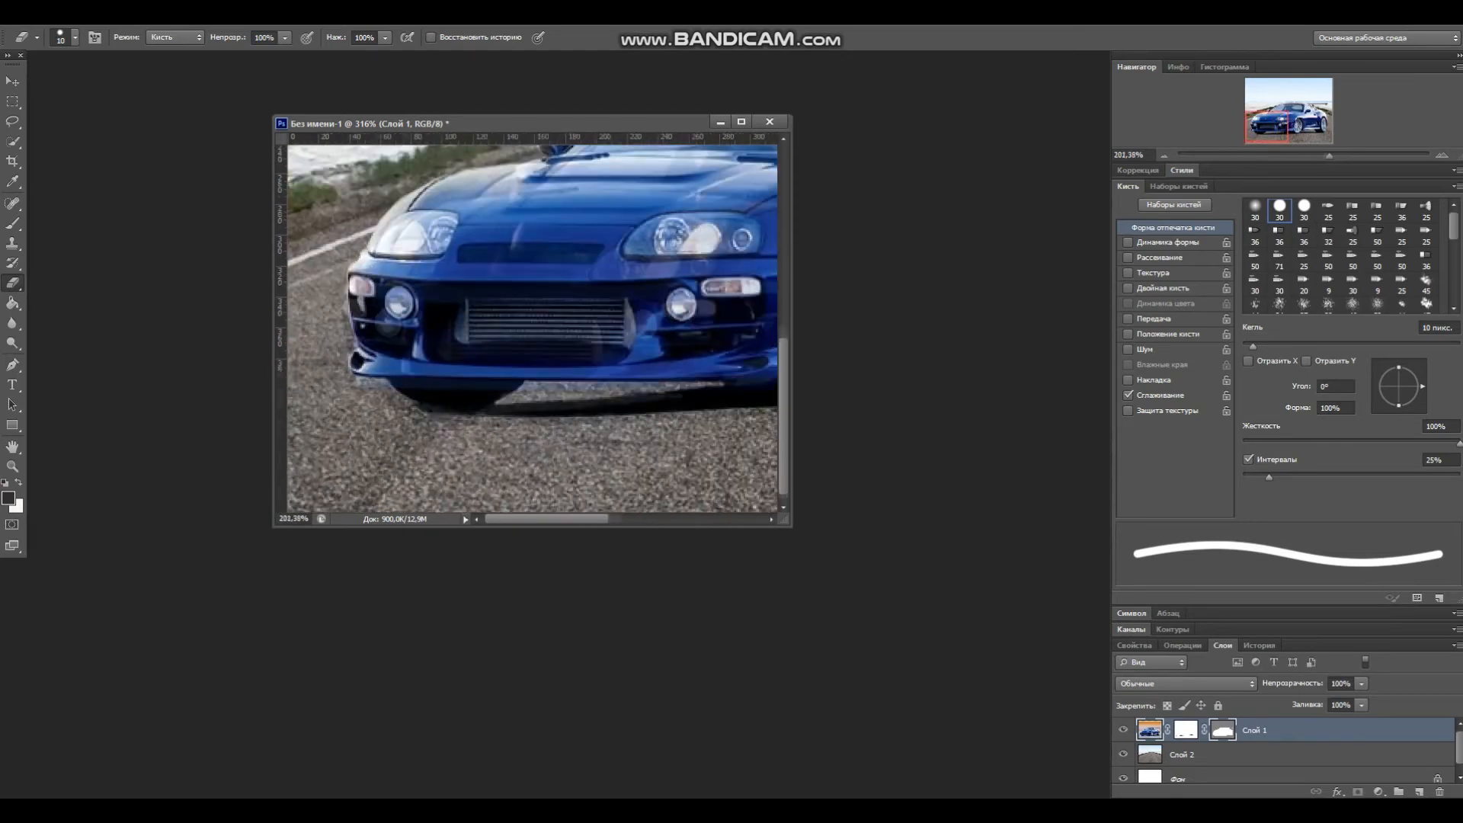
{"action": "key", "text": "ctrl+1"}
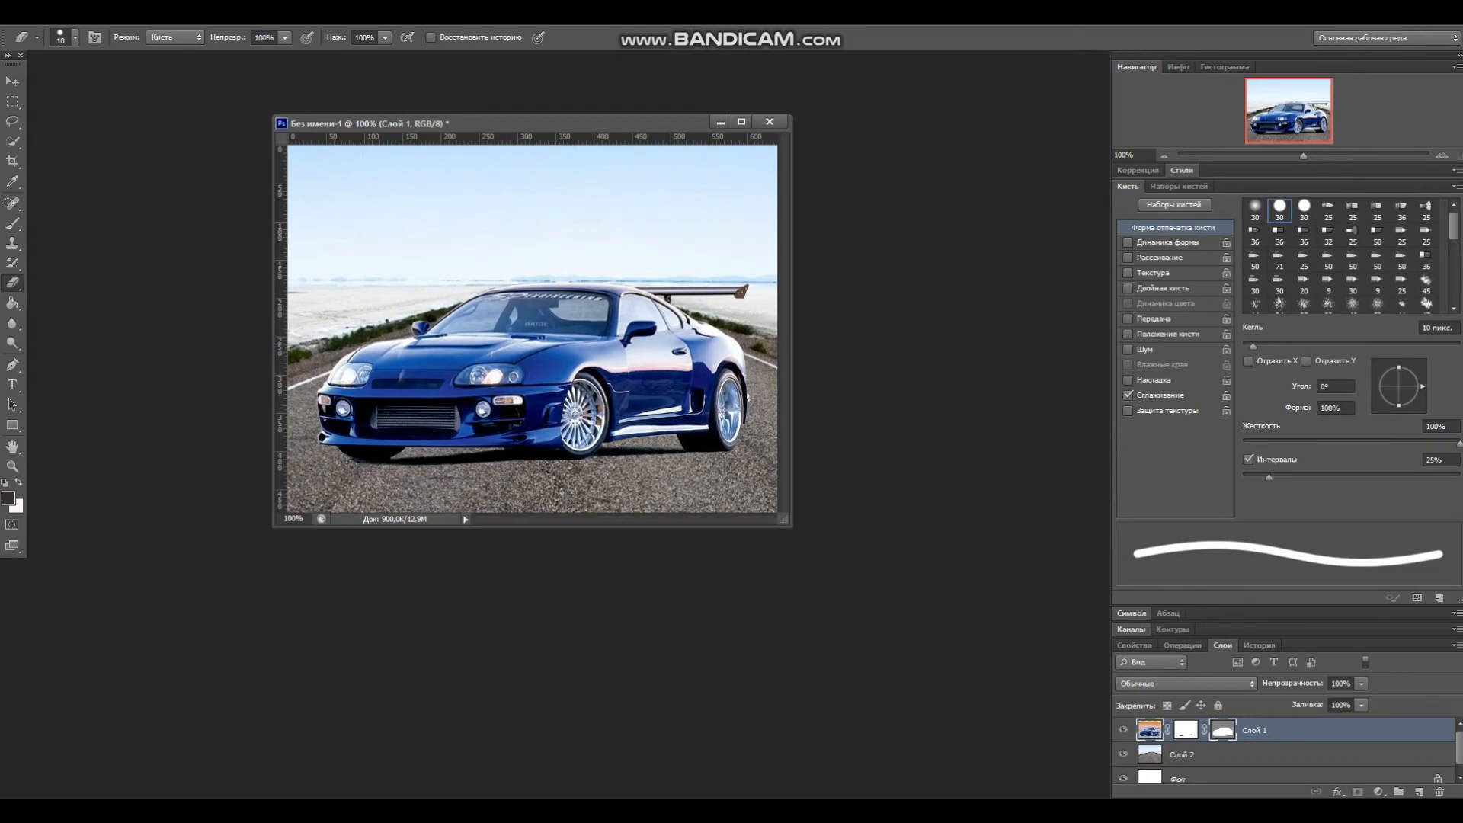
{"action": "scroll", "coordinate": [532, 329], "scroll_direction": "down", "scroll_amount": 6}
{"action": "scroll", "coordinate": [531, 328], "scroll_direction": "up", "scroll_amount": 3}
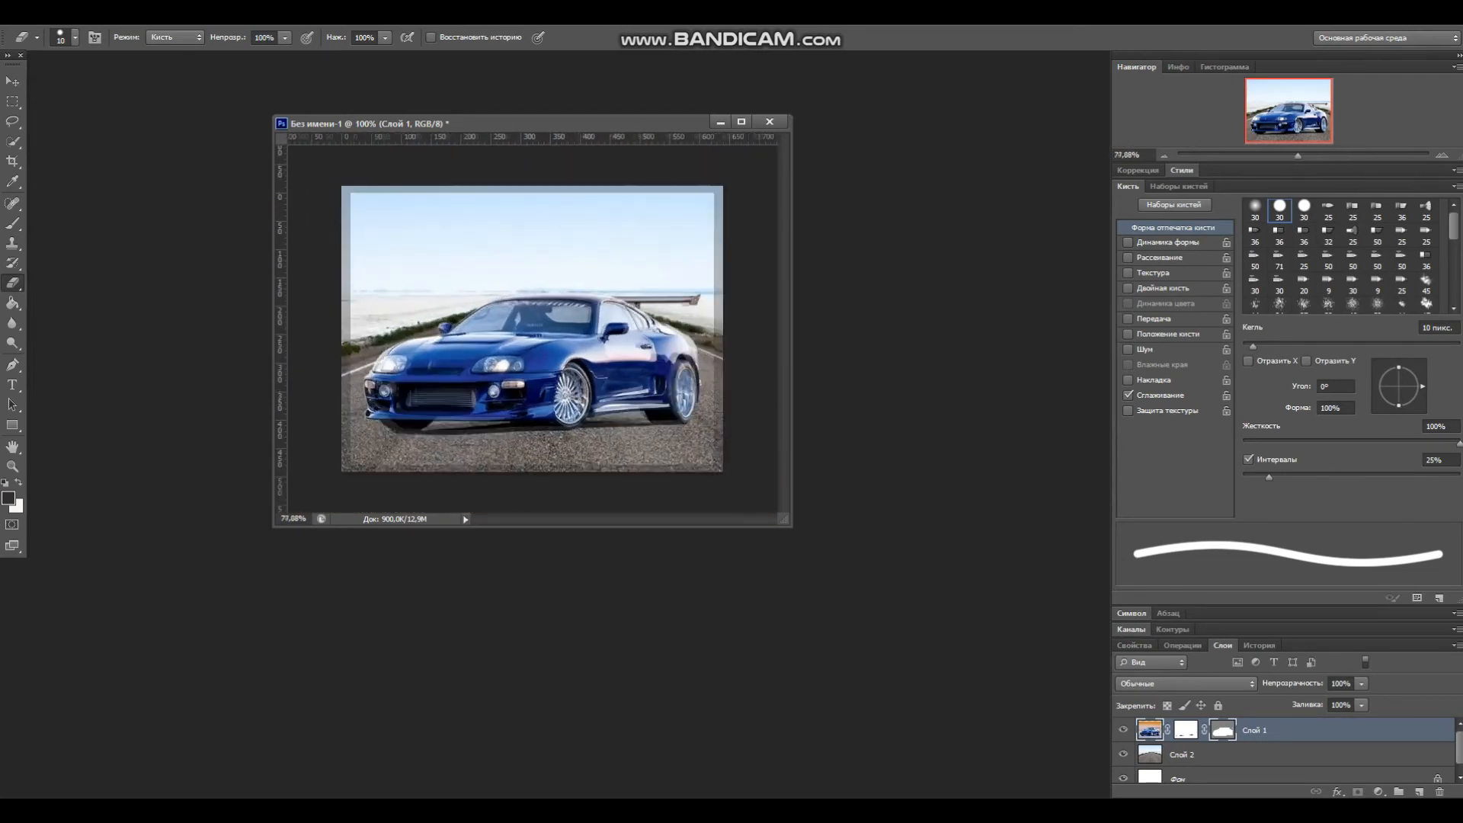
{"action": "key", "text": "ctrl+1"}
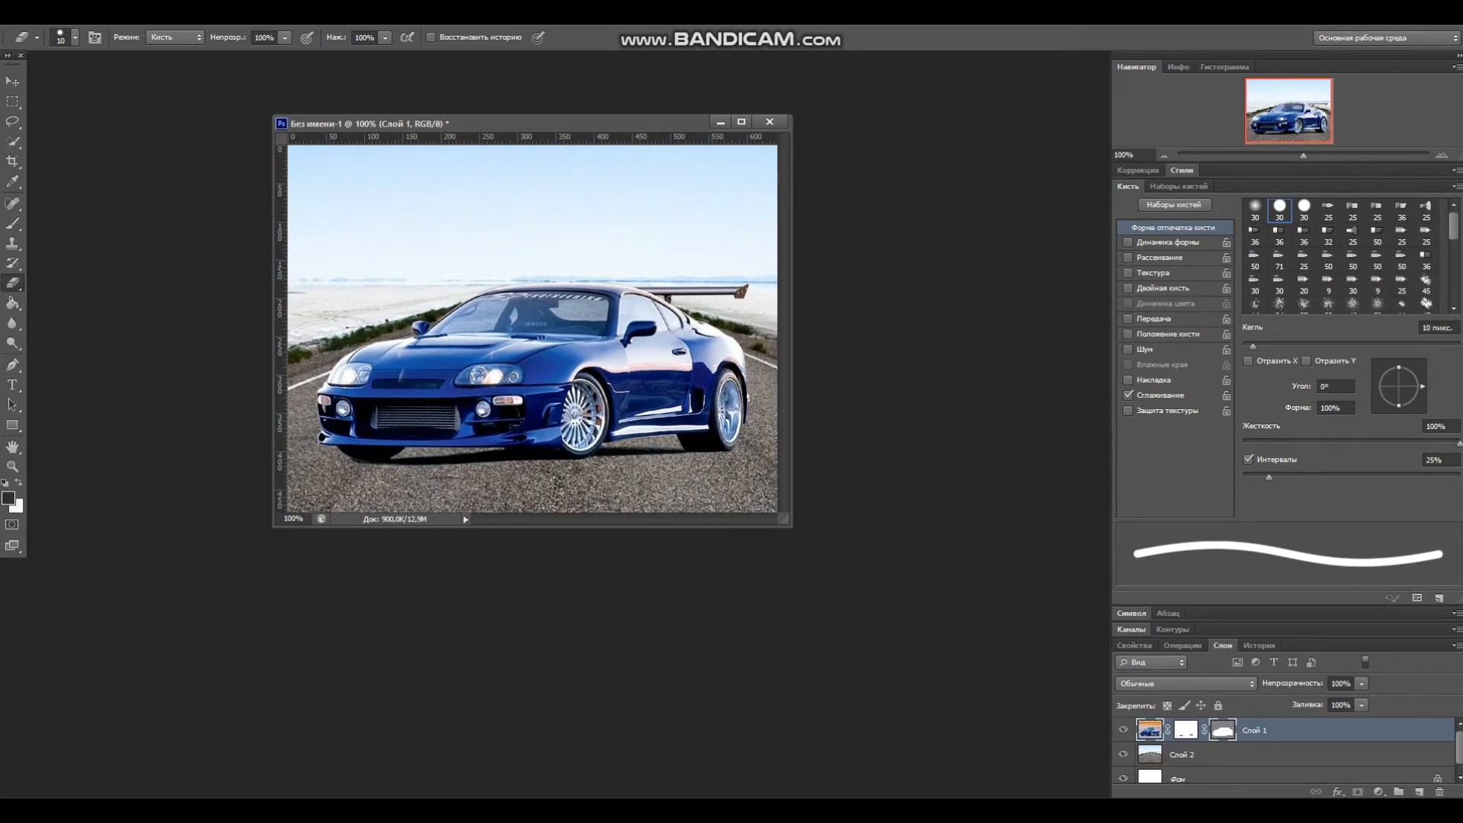
{"action": "left_click", "coordinate": [1378, 792]}
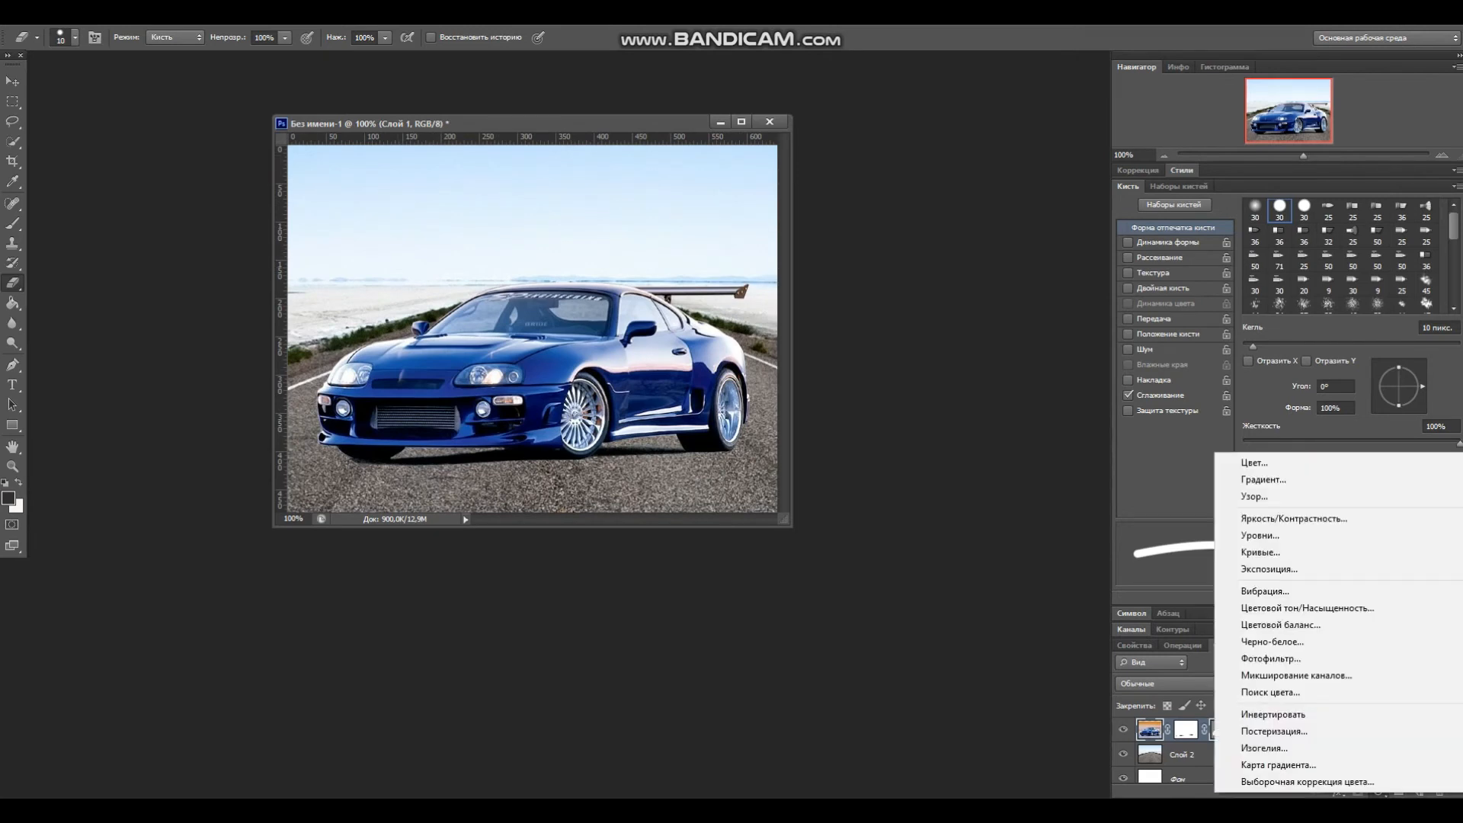
{"action": "left_click", "coordinate": [1293, 519]}
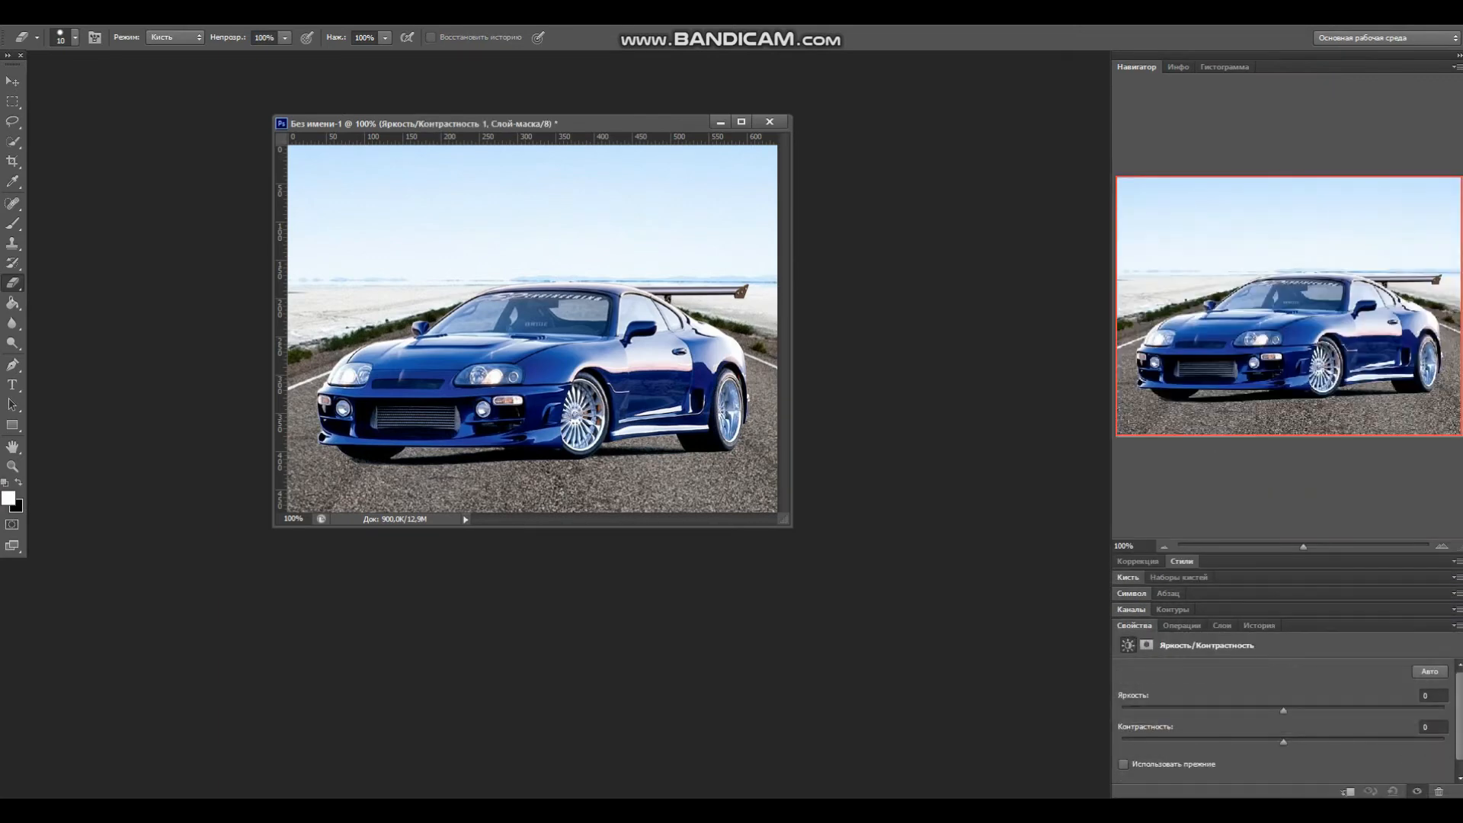
{"action": "mouse_move", "coordinate": [1283, 710]}
{"action": "left_mouse_down"}
{"action": "mouse_move", "coordinate": [1332, 710]}
{"action": "mouse_move", "coordinate": [1257, 710]}
{"action": "left_mouse_up"}
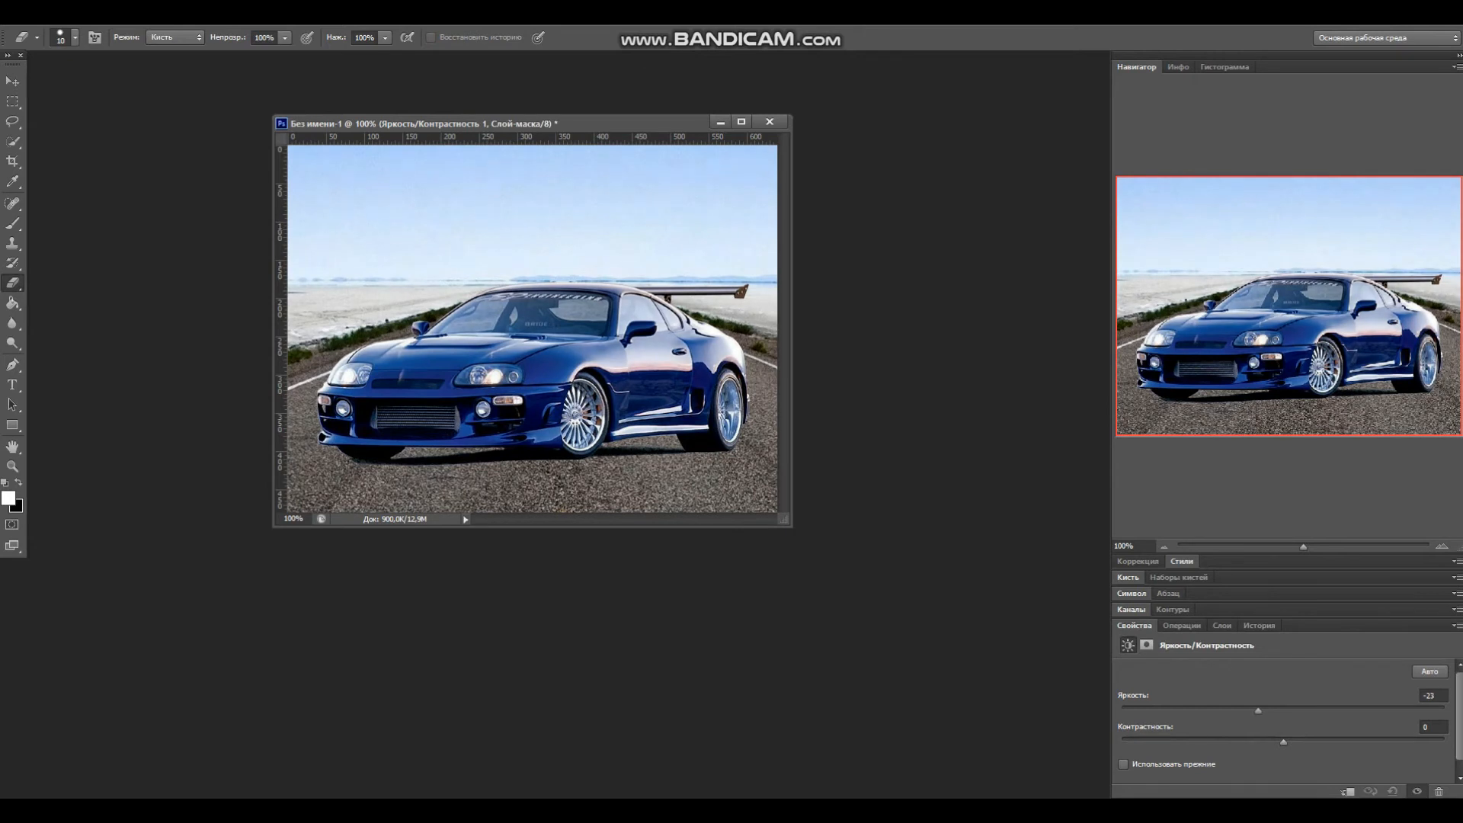
{"action": "left_click_drag", "start_coordinate": [1232, 741], "coordinate": [1287, 741]}
{"action": "key", "text": "v"}
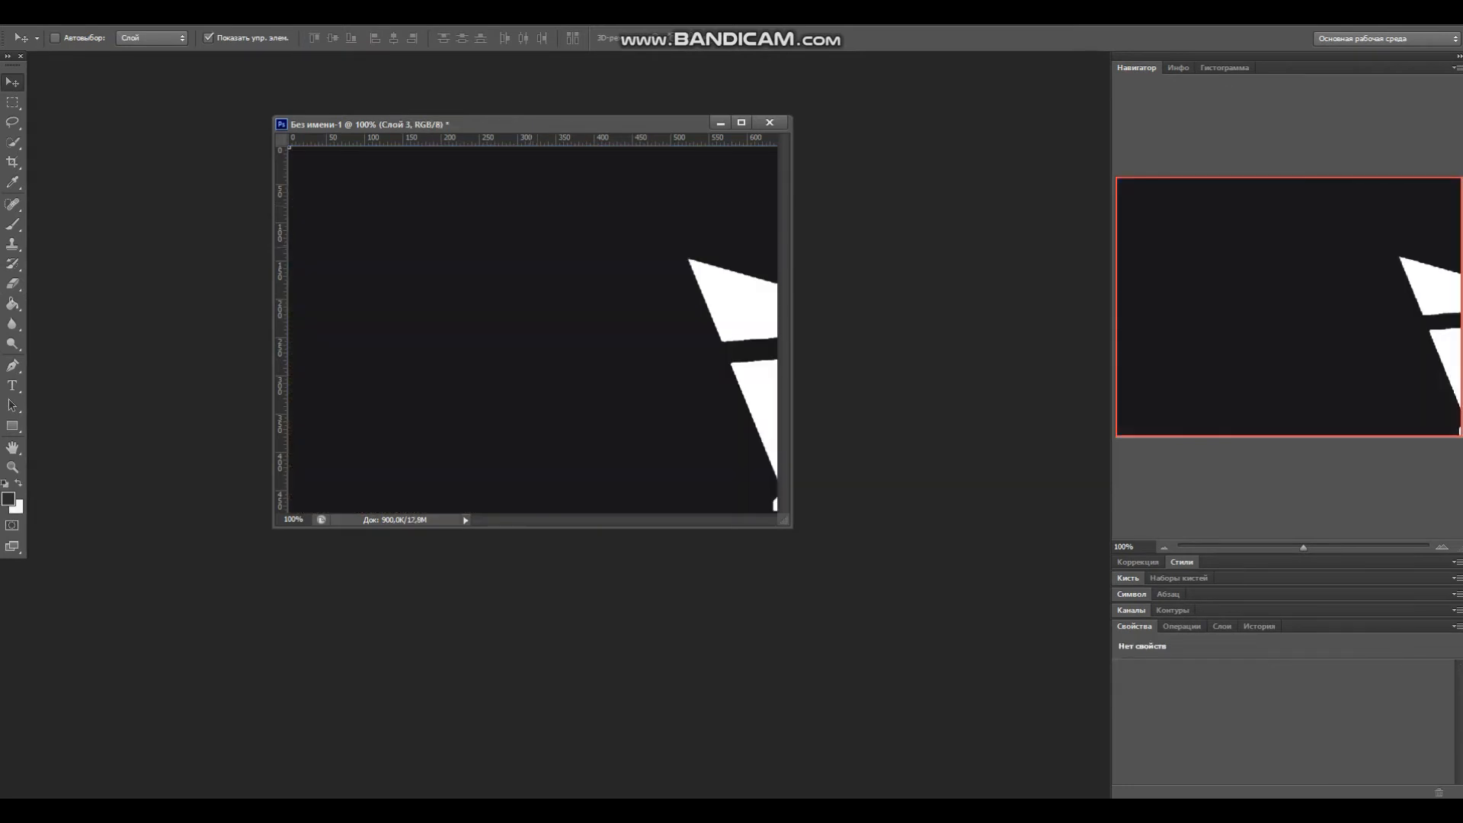
Step: Drag the SUPRA logo into the document and scale it to about 40% width and 46% height
{"action": "left_click_drag", "start_coordinate": [709, 320], "coordinate": [297, 147]}
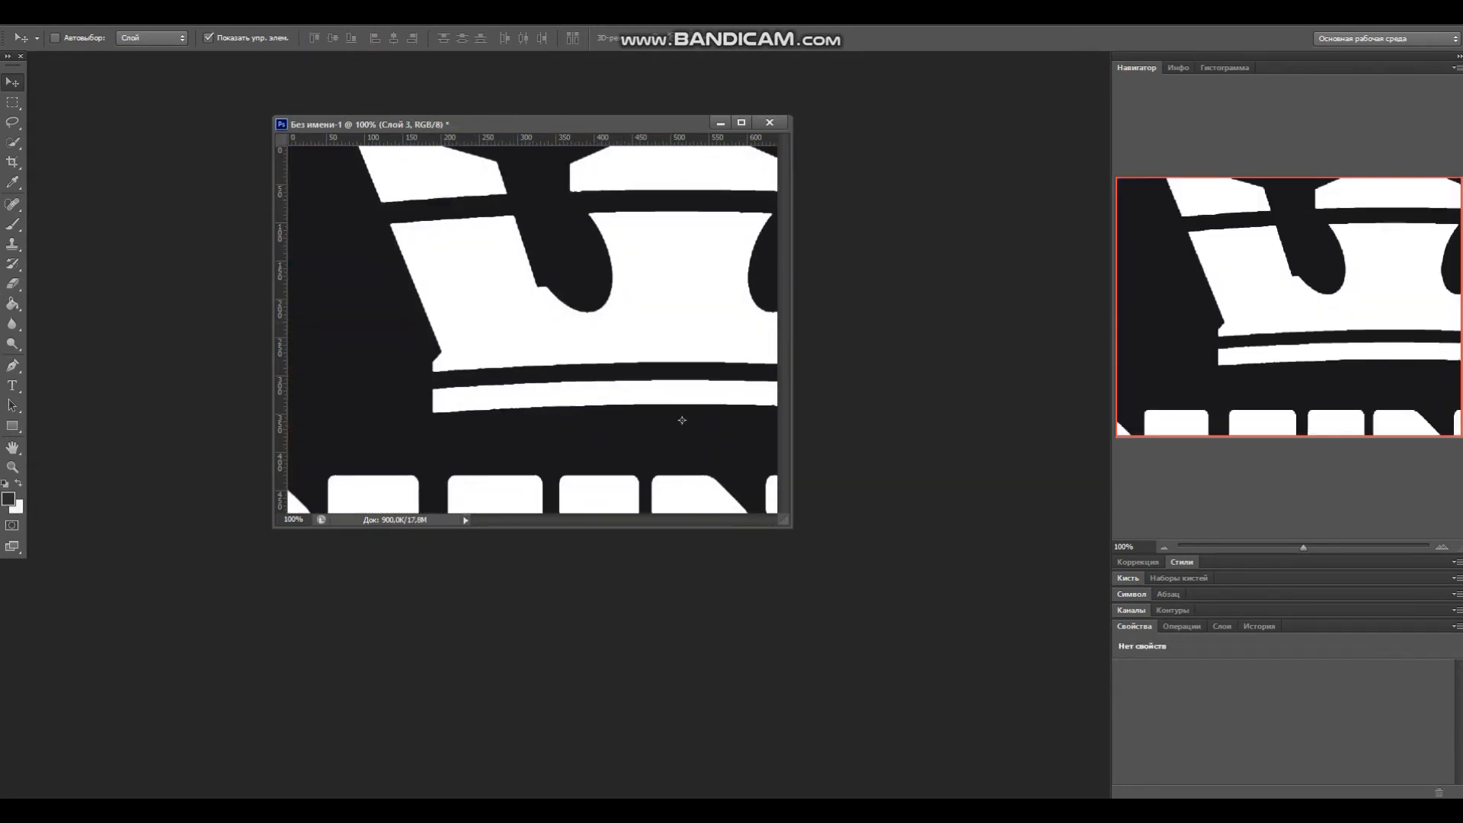
{"action": "scroll", "coordinate": [541, 382], "scroll_direction": "down", "scroll_amount": 4}
{"action": "left_click_drag", "start_coordinate": [542, 382], "coordinate": [621, 318]}
{"action": "left_click_drag", "start_coordinate": [322, 171], "coordinate": [467, 231]}
{"action": "left_click_drag", "start_coordinate": [377, 212], "coordinate": [438, 228]}
{"action": "left_click_drag", "start_coordinate": [514, 314], "coordinate": [429, 255]}
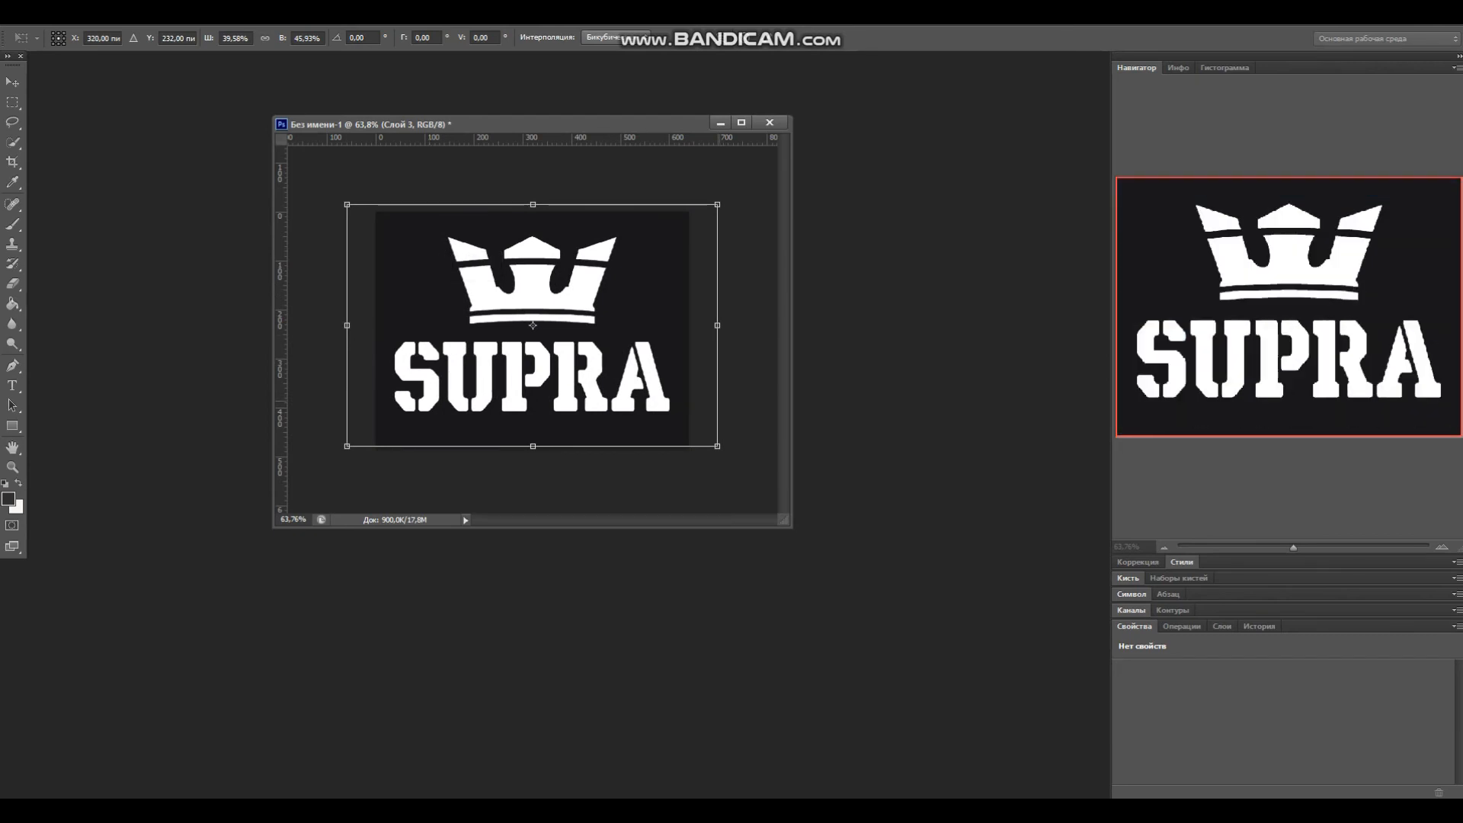
Step: Set the SUPRA logo layer's opacity to 27%
{"action": "key", "text": "ctrl+1"}
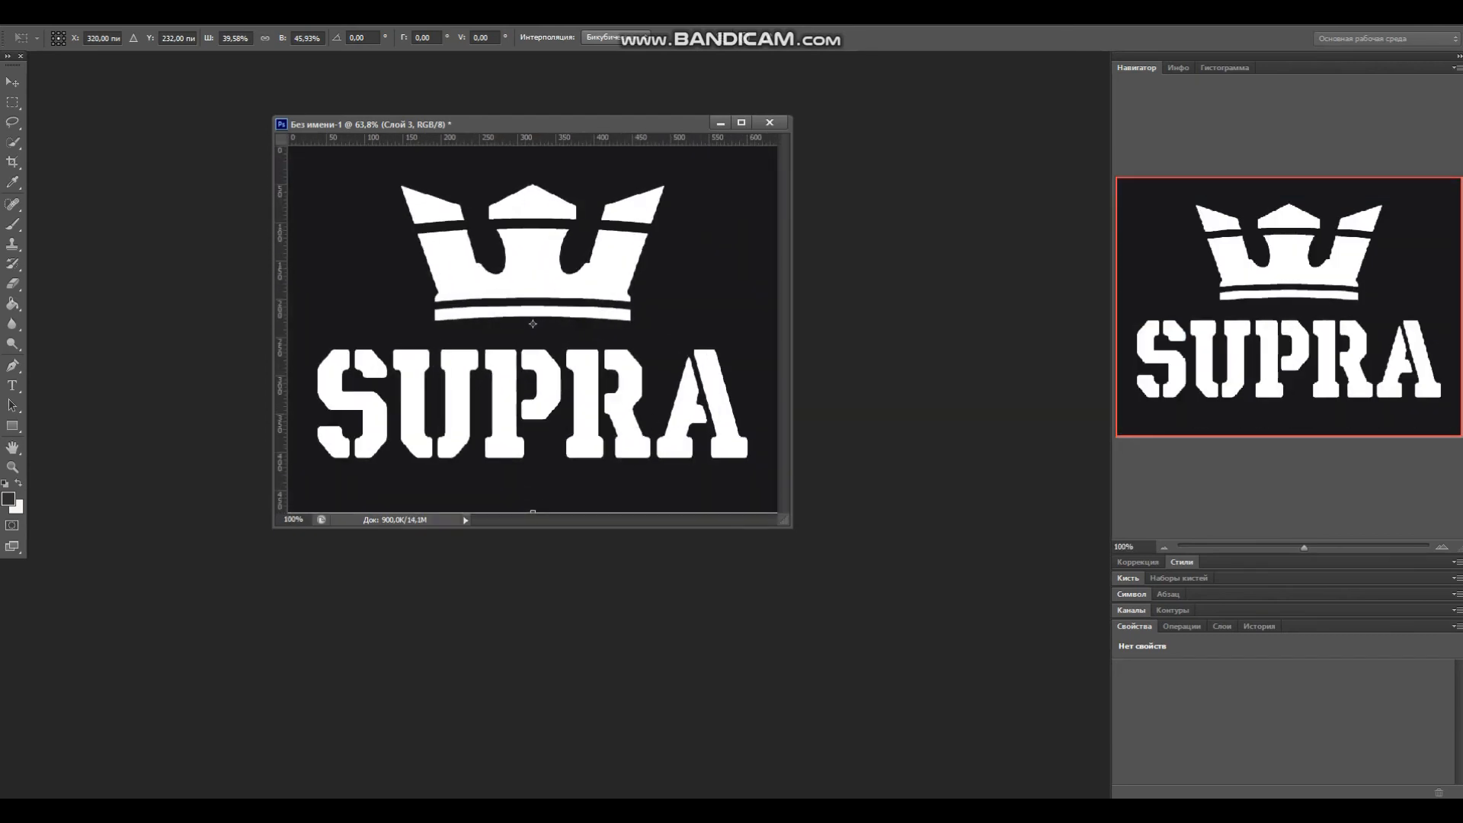
{"action": "key", "text": "ctrl+0"}
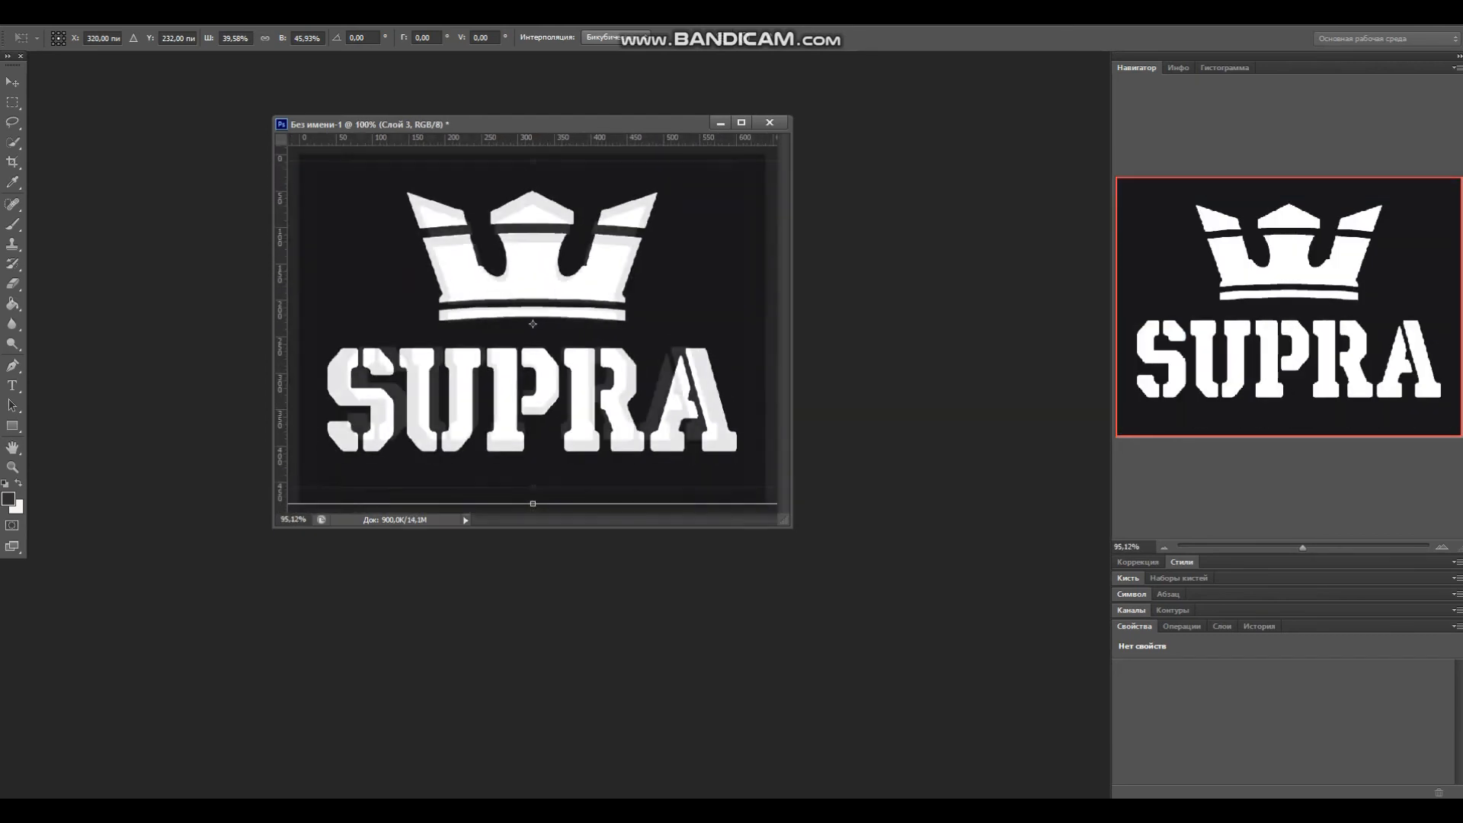
{"action": "left_click", "coordinate": [1222, 625]}
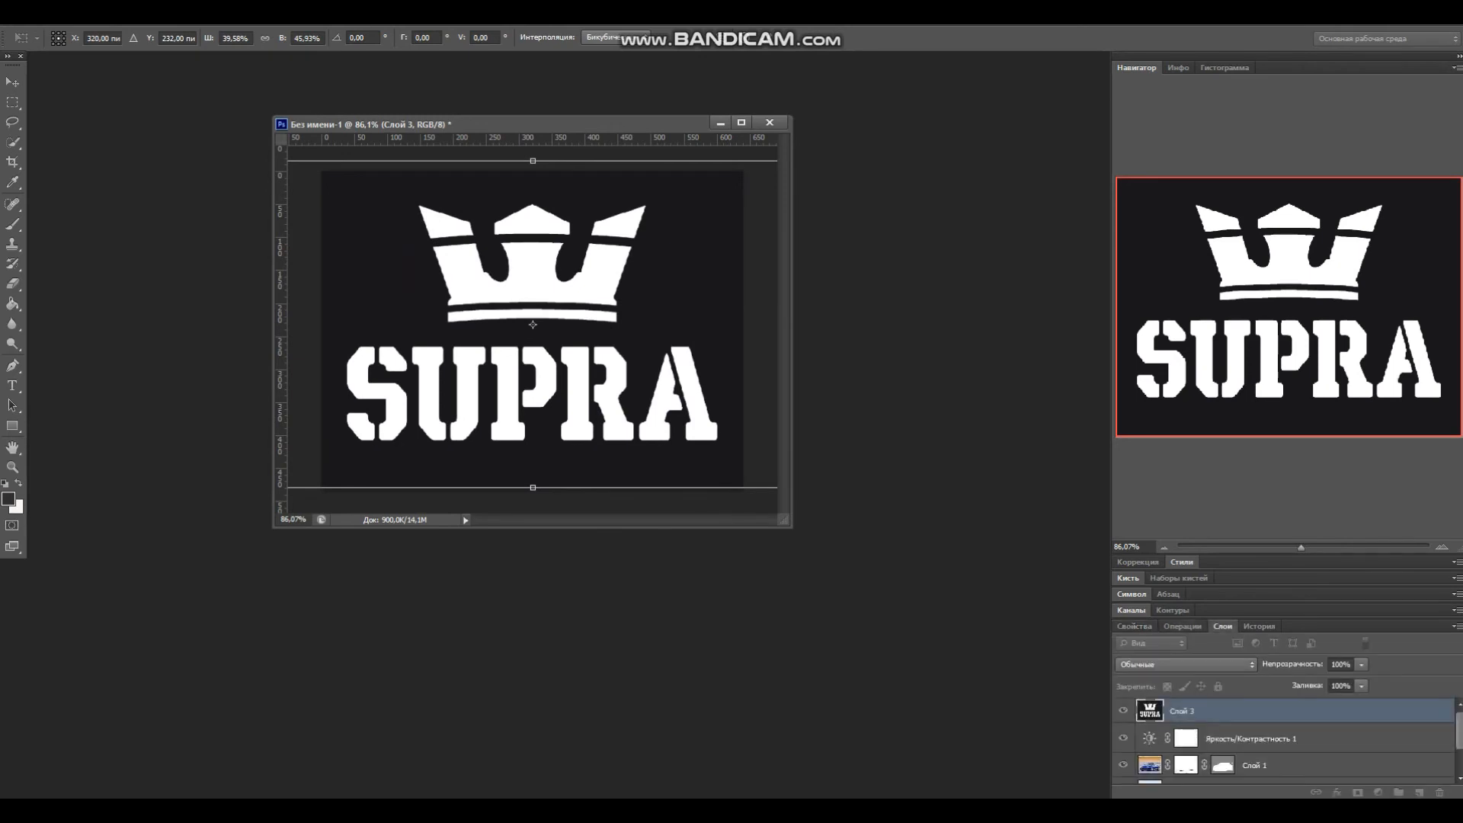
{"action": "left_click", "coordinate": [1361, 664]}
{"action": "left_click_drag", "start_coordinate": [1361, 681], "coordinate": [1304, 681]}
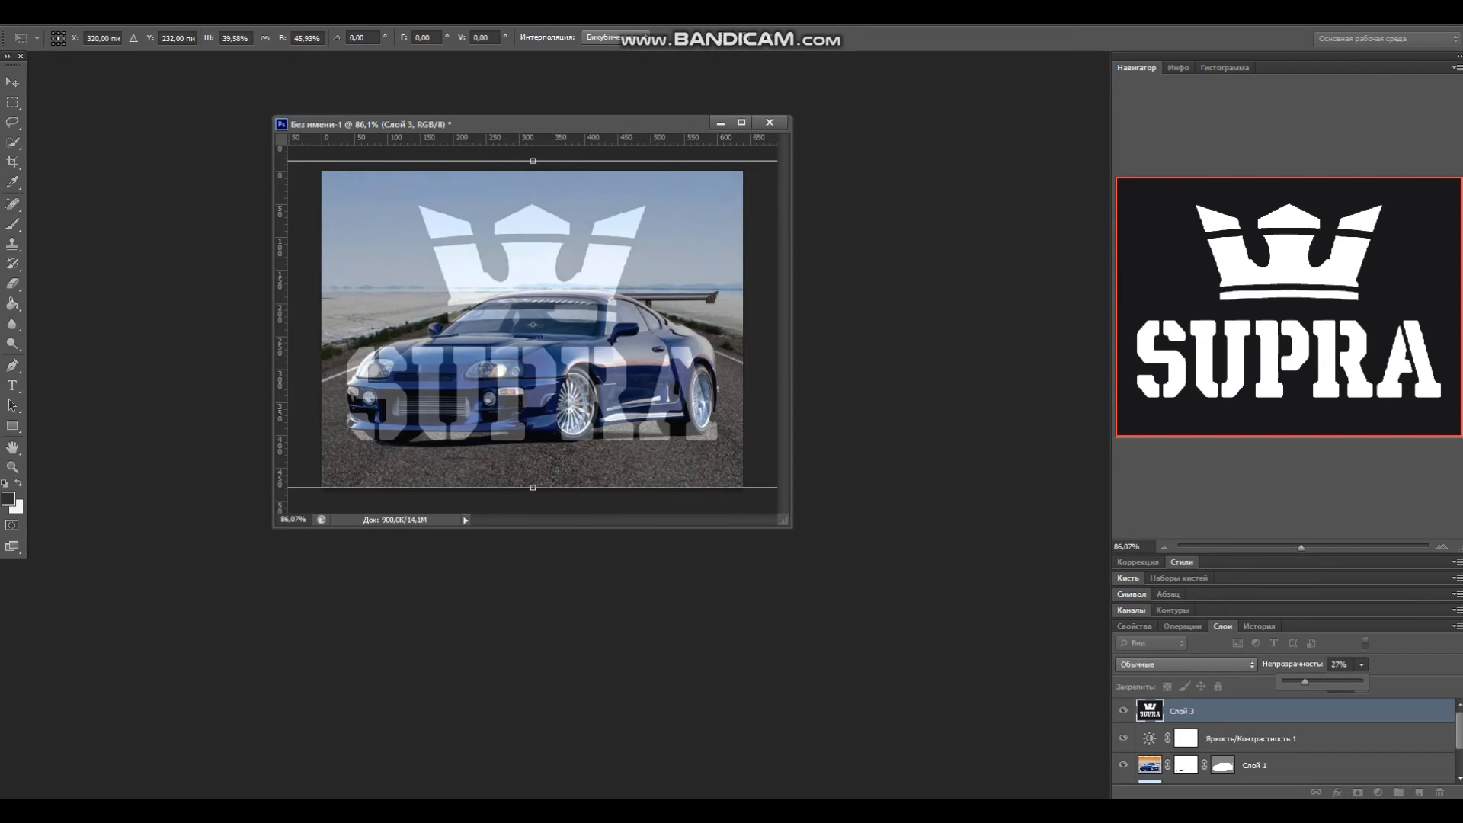
Step: Set the SUPRA logo layer's opacity back to 100%
{"action": "left_click_drag", "start_coordinate": [1301, 680], "coordinate": [1295, 681]}
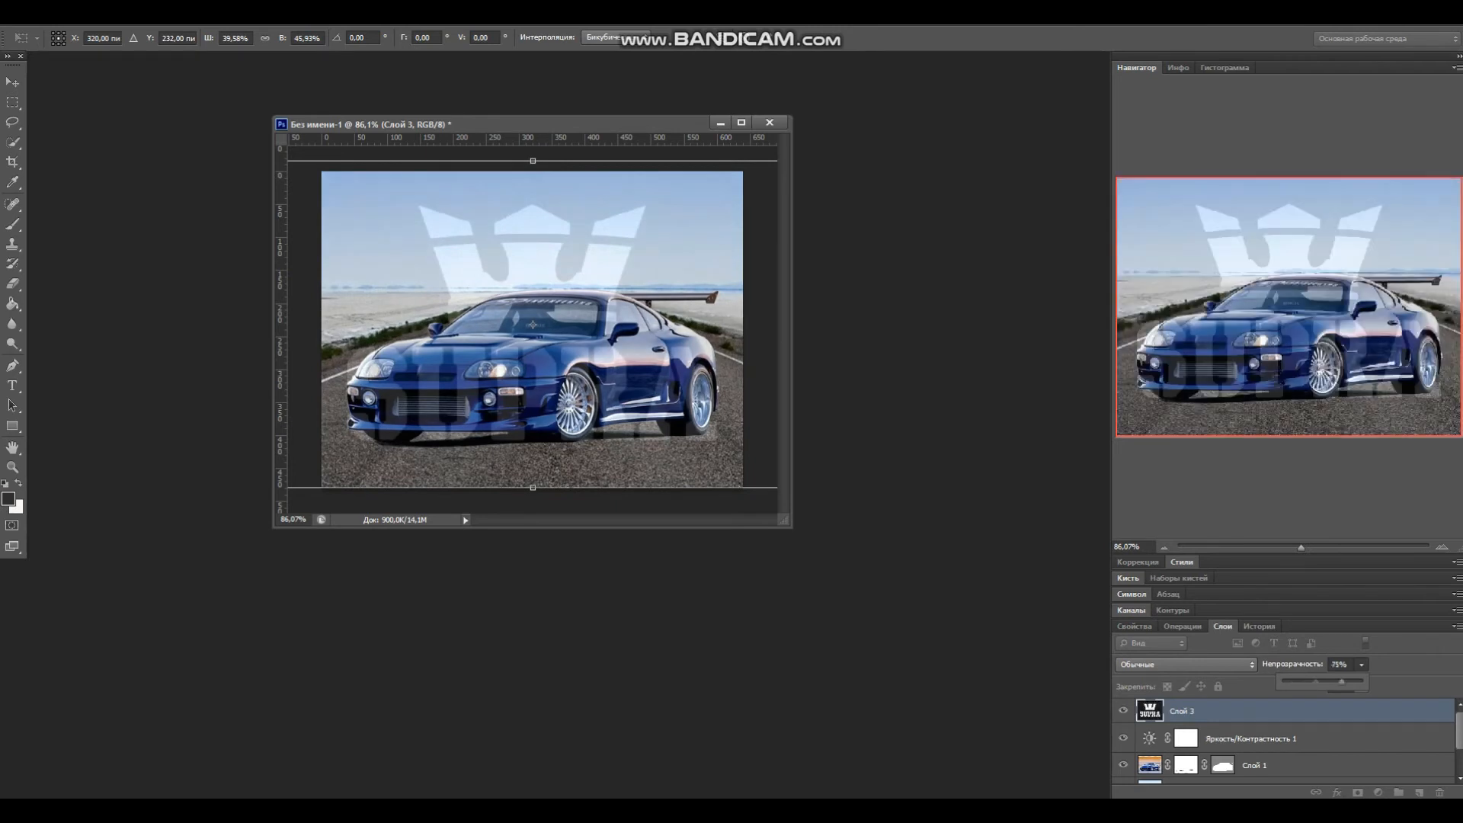
{"action": "left_click_drag", "start_coordinate": [1341, 680], "coordinate": [1356, 681]}
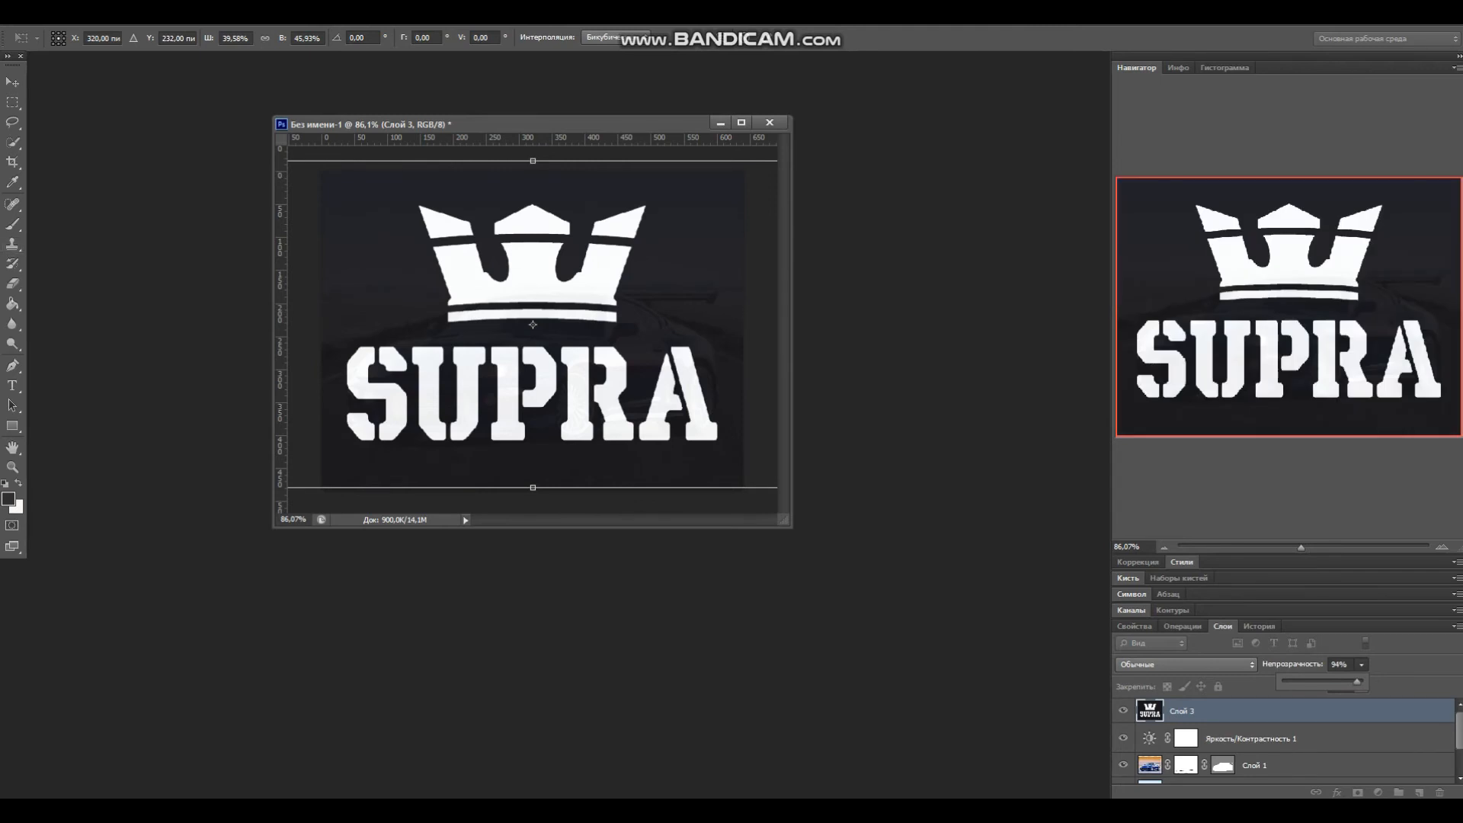
{"action": "left_click_drag", "start_coordinate": [1356, 680], "coordinate": [1361, 680]}
Step: With the Quick Selection tool, select the white crown and SUPRA letters and add a layer mask from the selection
{"action": "left_click", "coordinate": [13, 142]}
{"action": "key", "text": "Return"}
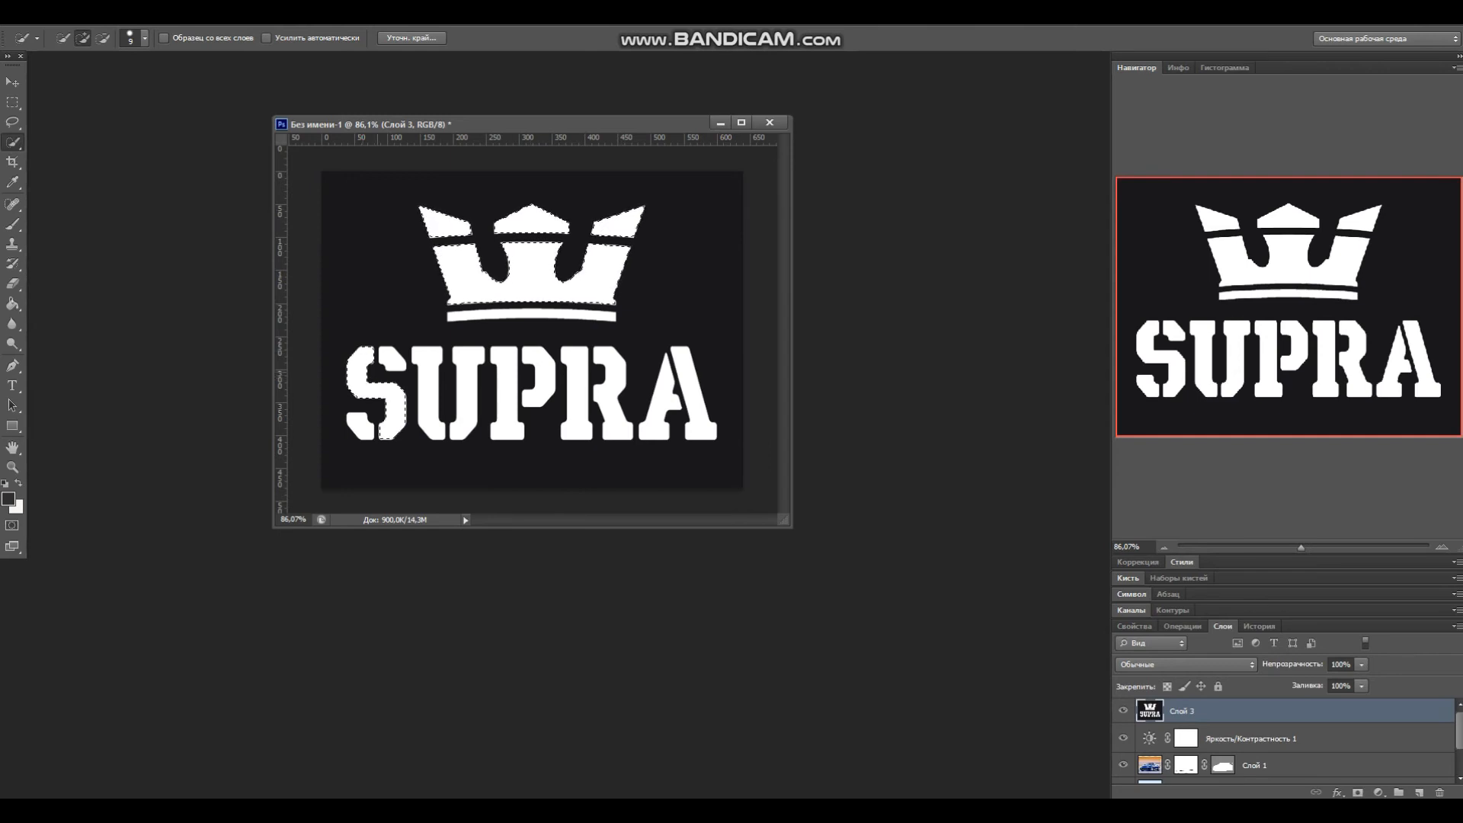
{"action": "left_click", "coordinate": [361, 430]}
{"action": "left_click", "coordinate": [431, 403]}
{"action": "left_click", "coordinate": [465, 400]}
{"action": "left_click", "coordinate": [506, 399]}
{"action": "left_click", "coordinate": [542, 377]}
{"action": "left_click", "coordinate": [577, 395]}
{"action": "left_click", "coordinate": [611, 400]}
{"action": "left_click", "coordinate": [663, 402]}
{"action": "left_click", "coordinate": [698, 407]}
{"action": "left_click", "coordinate": [531, 314]}
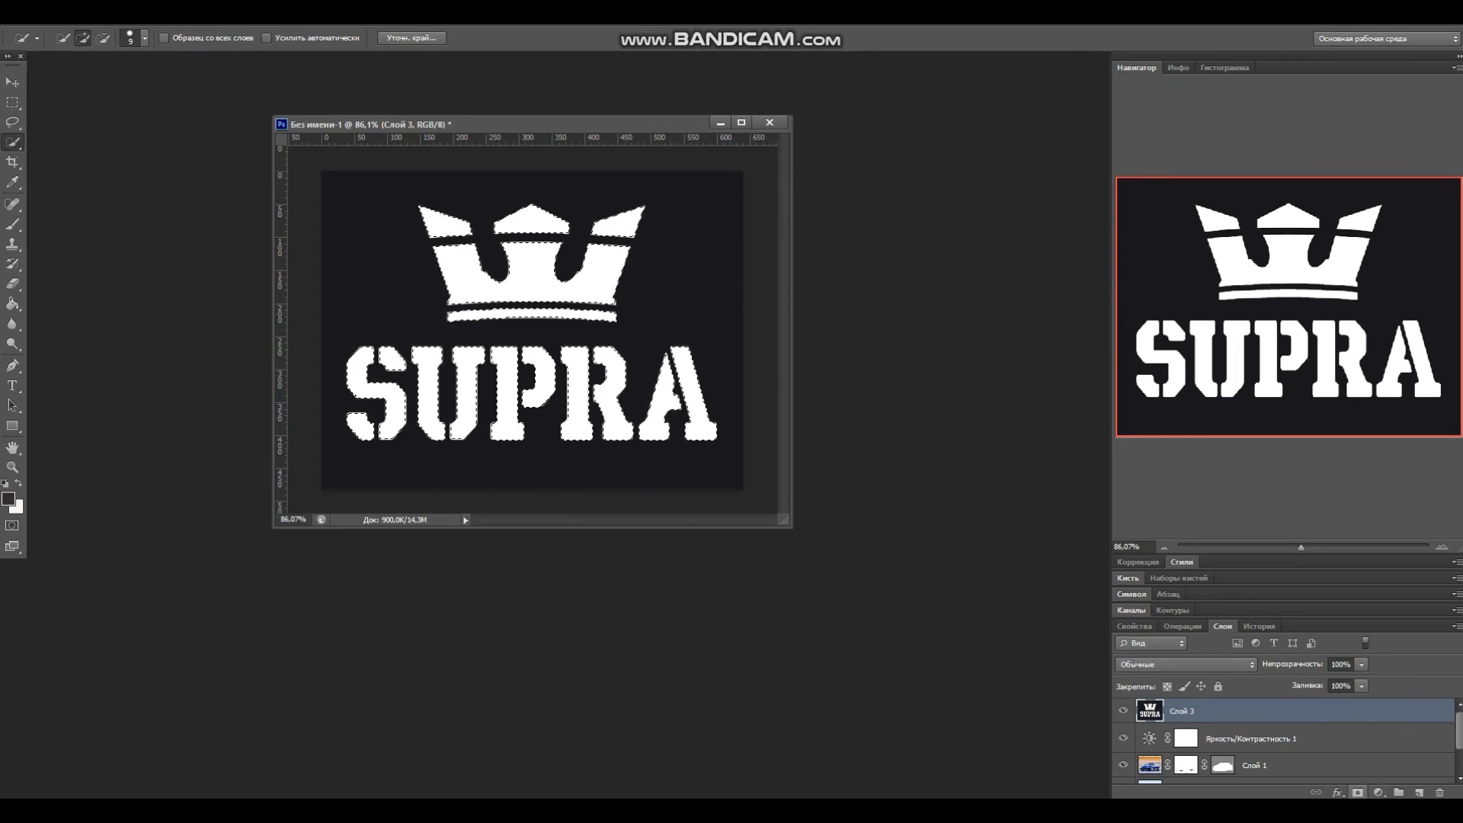
{"action": "left_click", "coordinate": [1358, 792]}
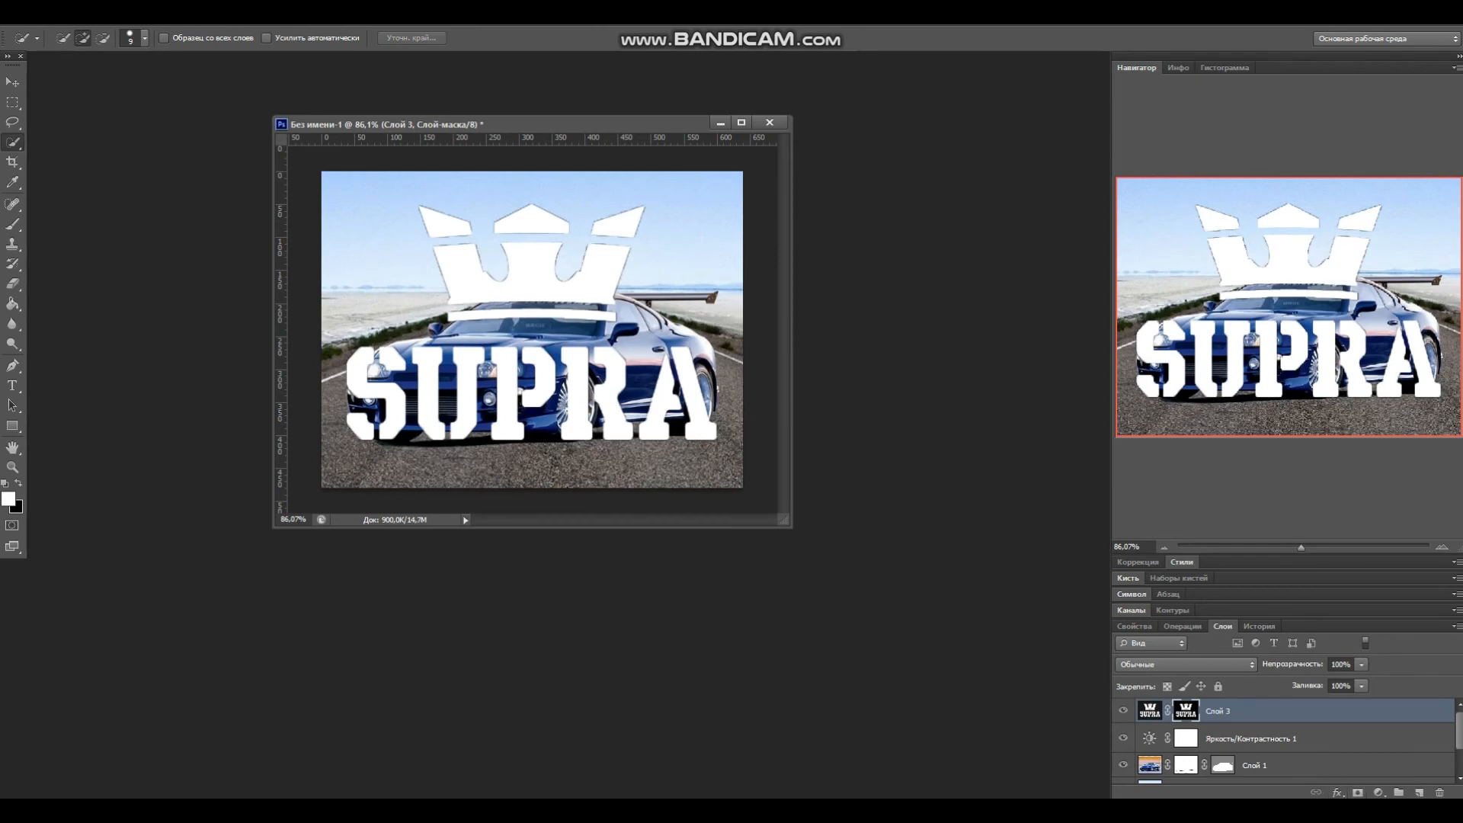
Step: Scale the masked logo down to about 22% width and 27% height and place it in the image's lower-right corner
{"action": "key", "text": "v"}
{"action": "left_click_drag", "start_coordinate": [404, 172], "coordinate": [518, 266]}
{"action": "left_click_drag", "start_coordinate": [405, 226], "coordinate": [595, 296]}
{"action": "left_click_drag", "start_coordinate": [650, 376], "coordinate": [430, 269]}
{"action": "left_click_drag", "start_coordinate": [375, 188], "coordinate": [519, 308]}
{"action": "left_click_drag", "start_coordinate": [620, 415], "coordinate": [668, 470]}
{"action": "left_click_drag", "start_coordinate": [560, 362], "coordinate": [622, 409]}
{"action": "left_click_drag", "start_coordinate": [681, 467], "coordinate": [704, 468]}
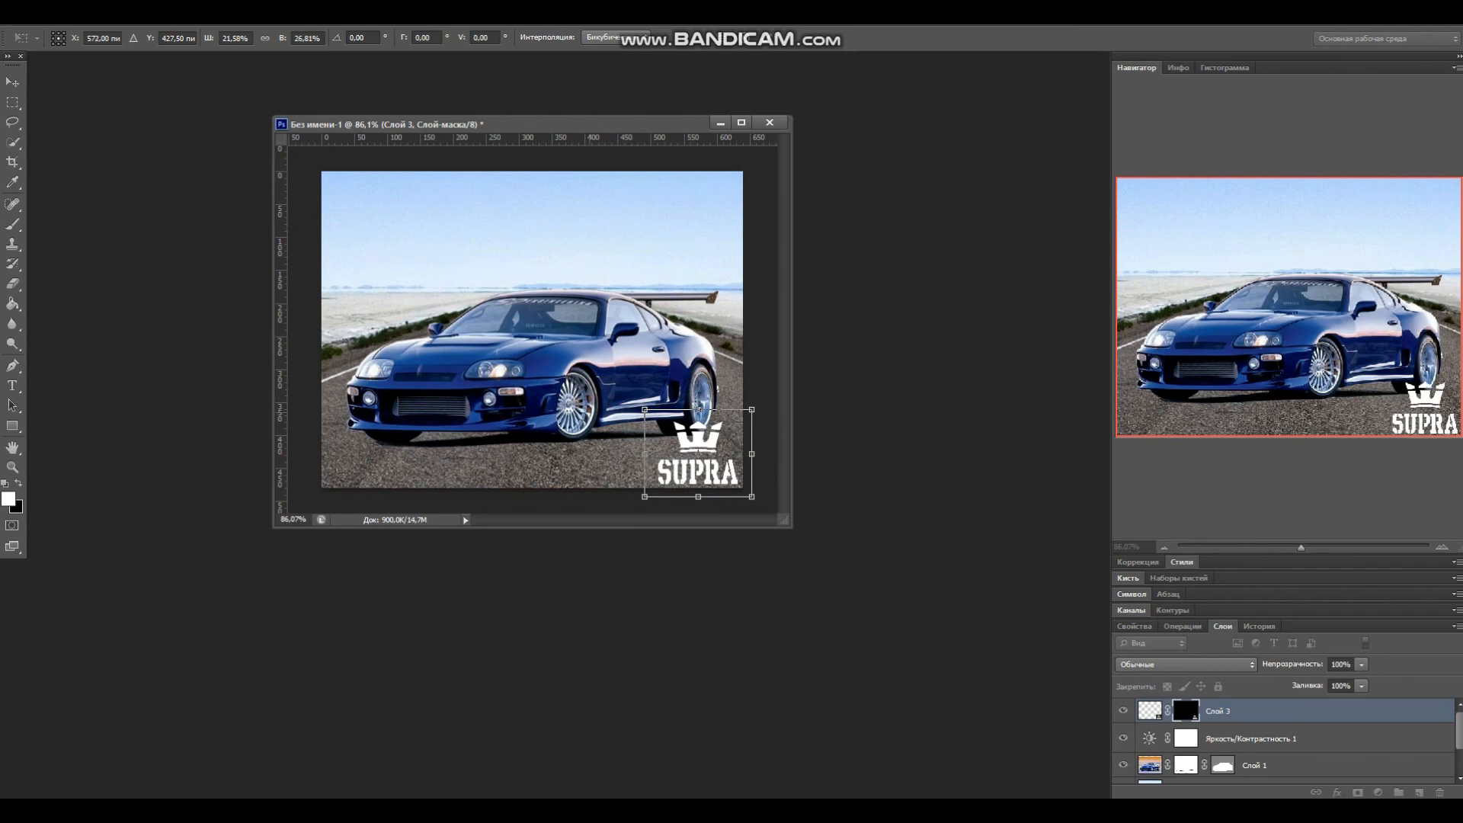
{"action": "key", "text": "v"}
{"action": "key", "text": "Return"}
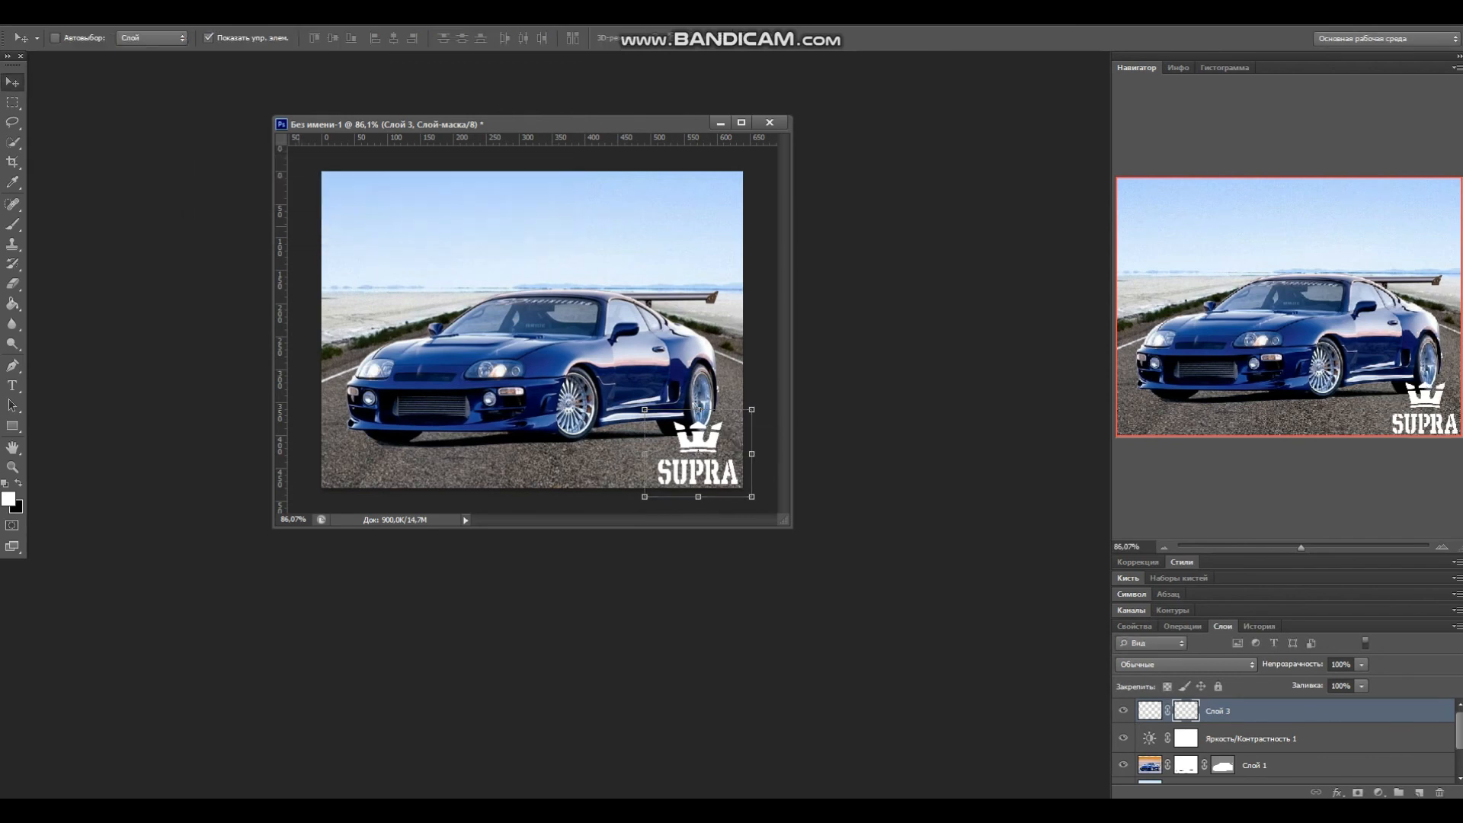
Step: Add a Hue/Saturation adjustment layer and adjust its Hue and Saturation sliders
{"action": "key", "text": "m"}
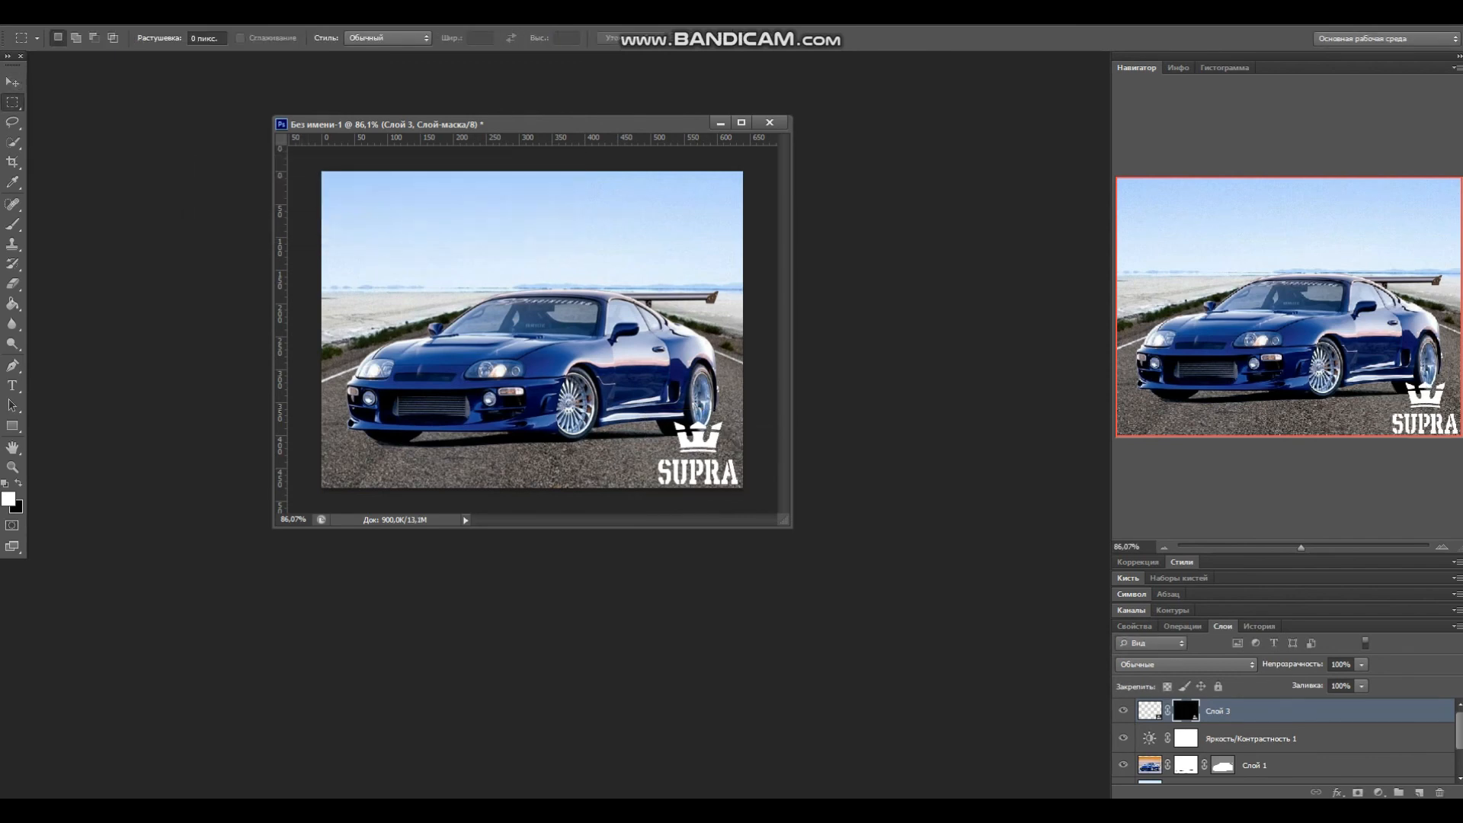
{"action": "left_click", "coordinate": [1377, 792]}
{"action": "left_click", "coordinate": [1265, 607]}
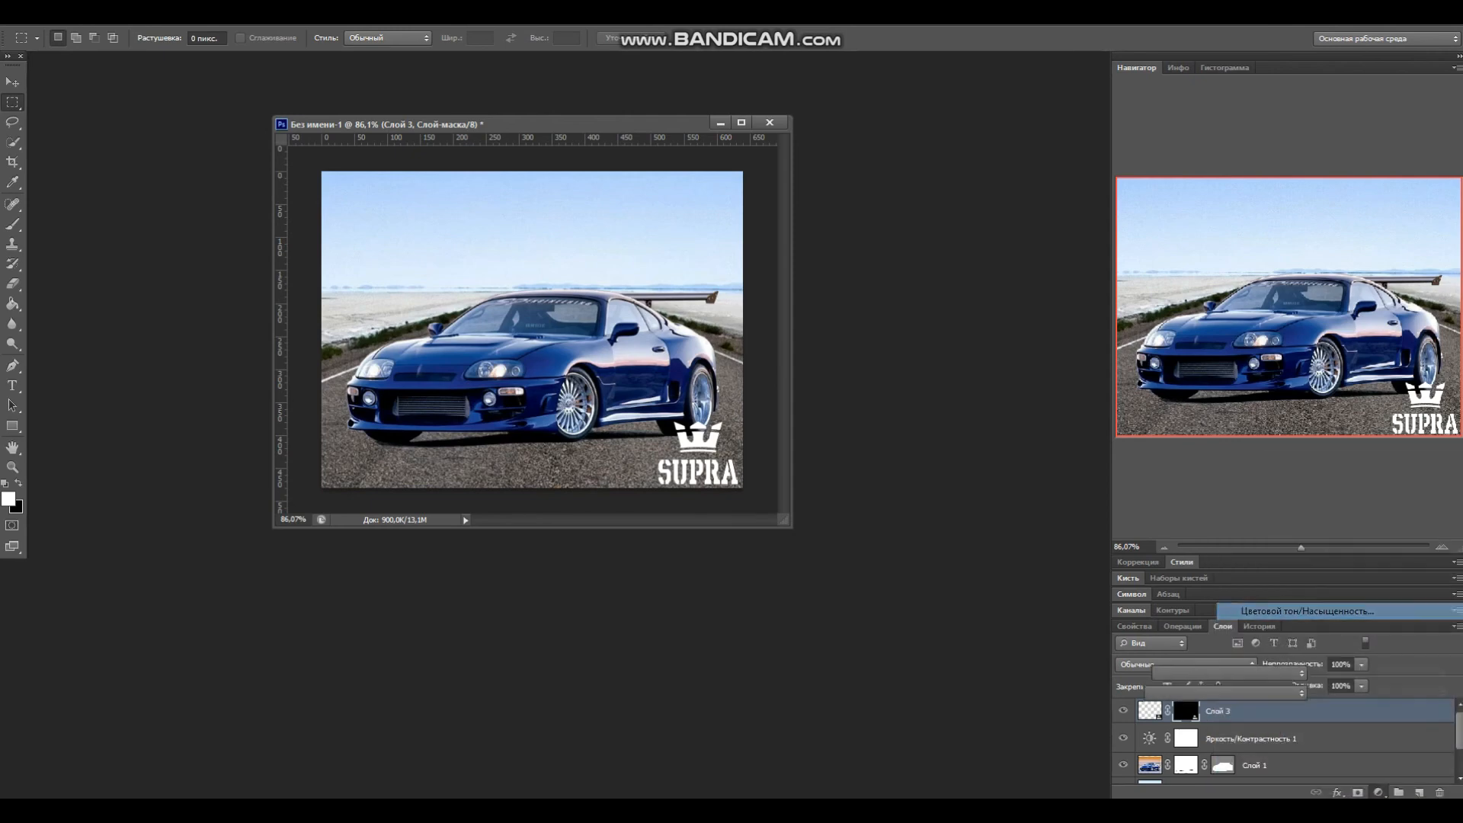
{"action": "mouse_move", "coordinate": [1283, 730]}
{"action": "left_mouse_down"}
{"action": "mouse_move", "coordinate": [1434, 730]}
{"action": "mouse_move", "coordinate": [1295, 731]}
{"action": "left_mouse_up"}
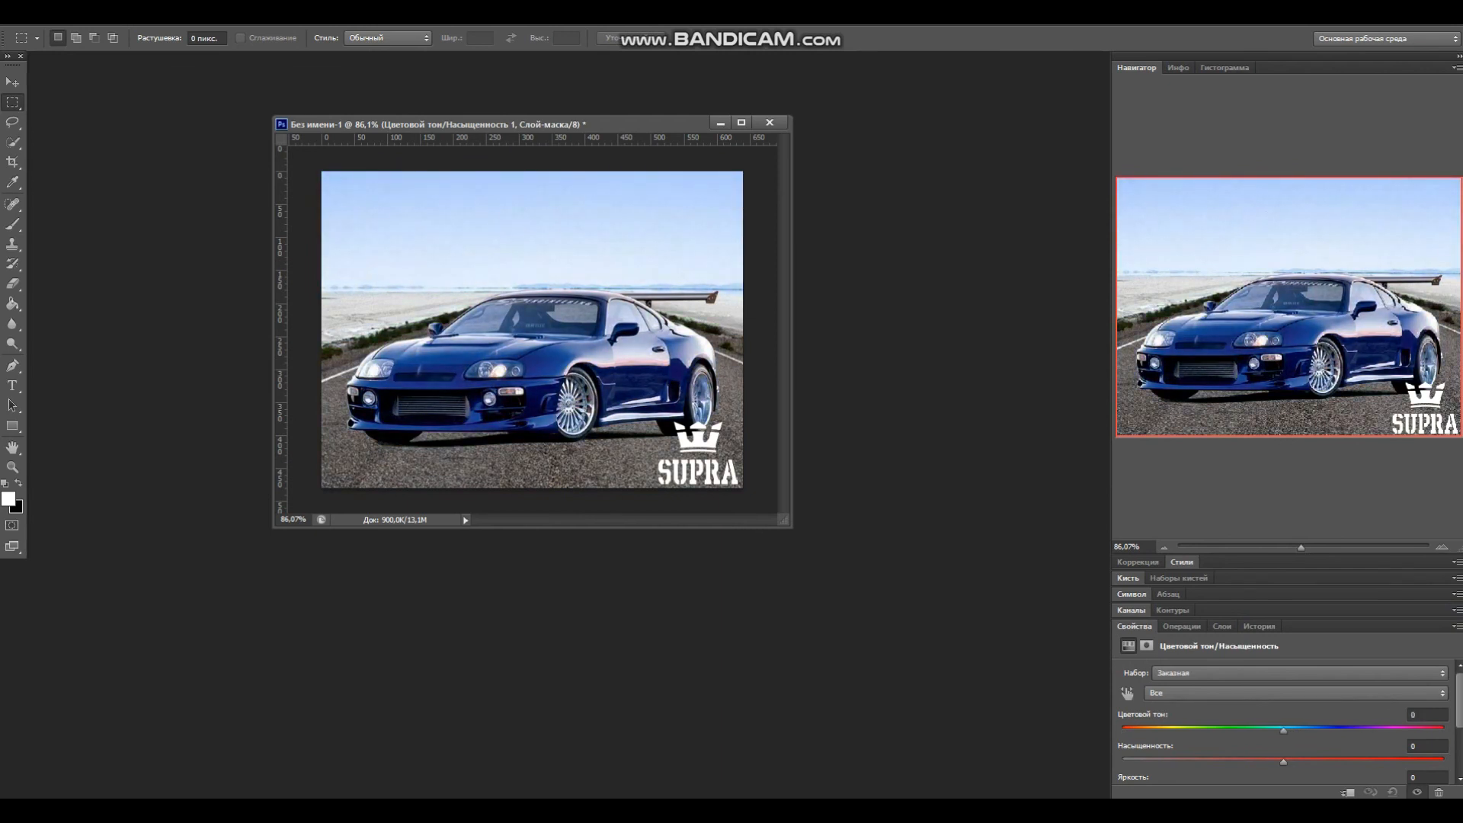
{"action": "mouse_move", "coordinate": [1316, 761]}
{"action": "left_mouse_down"}
{"action": "mouse_move", "coordinate": [1416, 761]}
{"action": "mouse_move", "coordinate": [1296, 761]}
{"action": "left_mouse_up"}
{"action": "left_click", "coordinate": [1222, 626]}
Step: Add a Color Balance adjustment layer and shift the midtones' Cyan–Red slider toward red
{"action": "left_click", "coordinate": [1378, 792]}
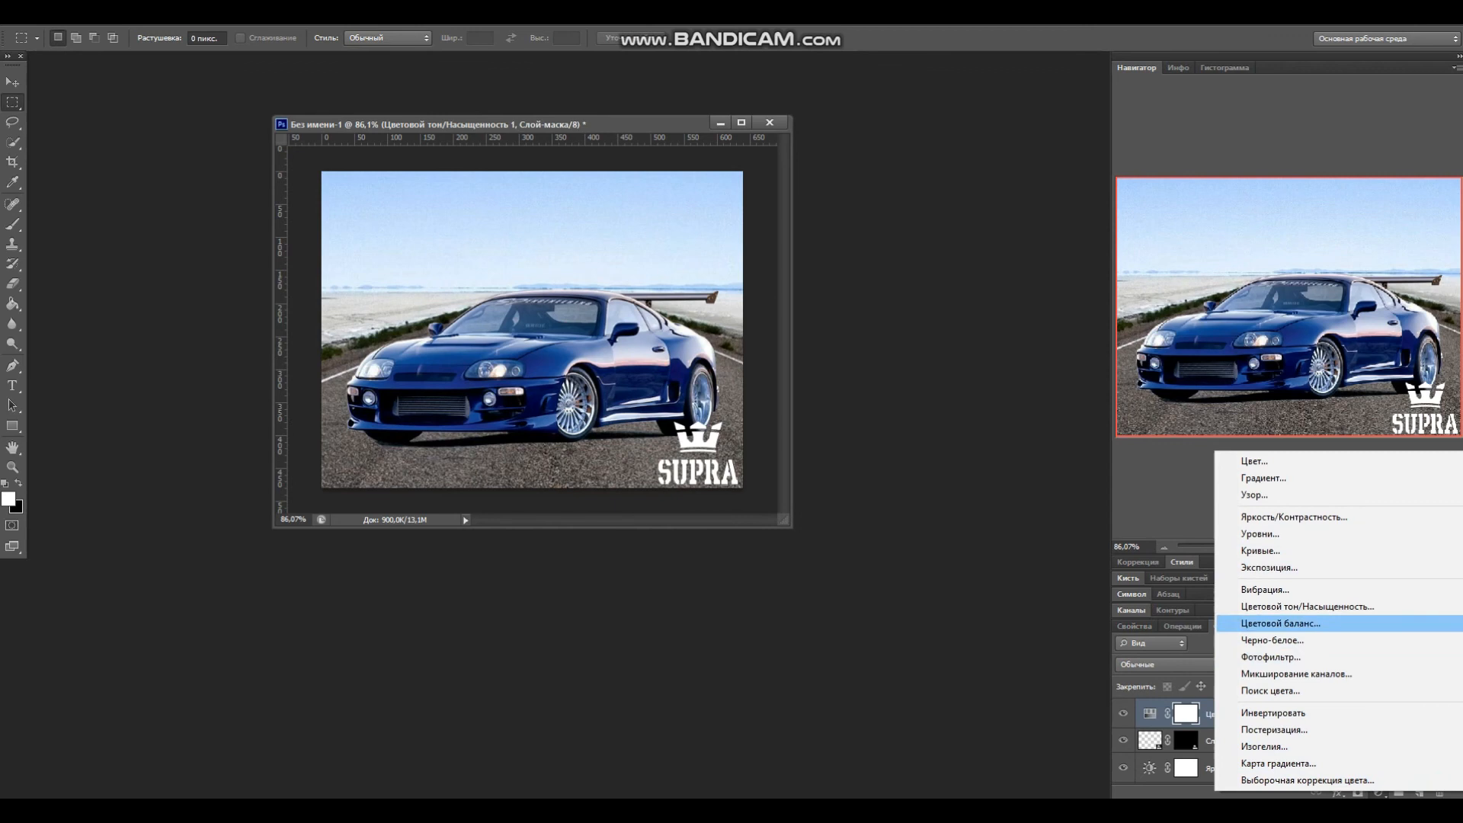
{"action": "left_click", "coordinate": [1280, 623]}
{"action": "left_click_drag", "start_coordinate": [1259, 709], "coordinate": [1262, 709]}
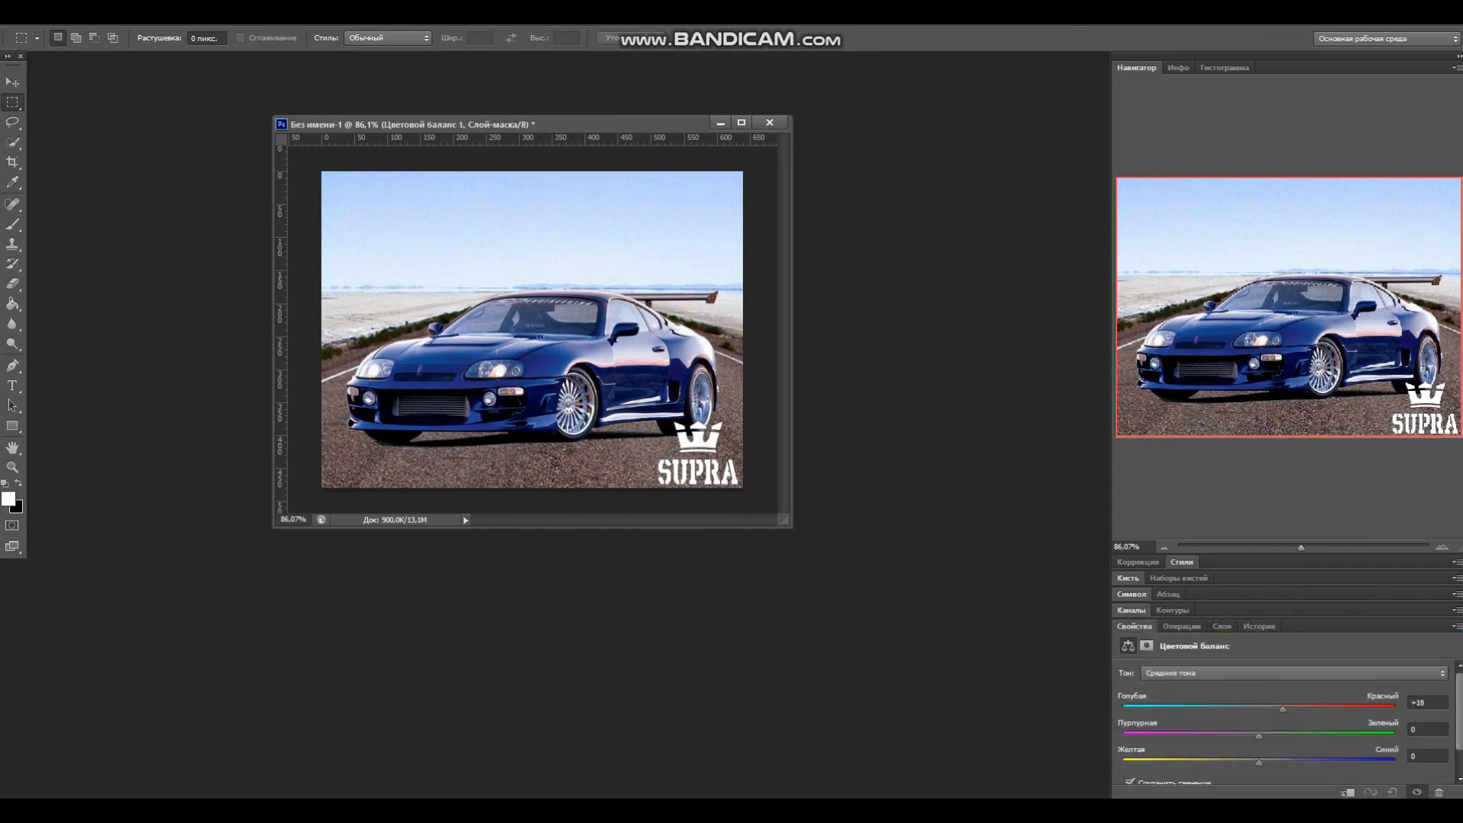
{"action": "mouse_move", "coordinate": [1272, 710]}
{"action": "left_mouse_down"}
{"action": "mouse_move", "coordinate": [1225, 709]}
{"action": "mouse_move", "coordinate": [1273, 710]}
{"action": "left_mouse_up"}
{"action": "left_click_drag", "start_coordinate": [1259, 709], "coordinate": [1269, 709]}
{"action": "left_click", "coordinate": [1222, 626]}
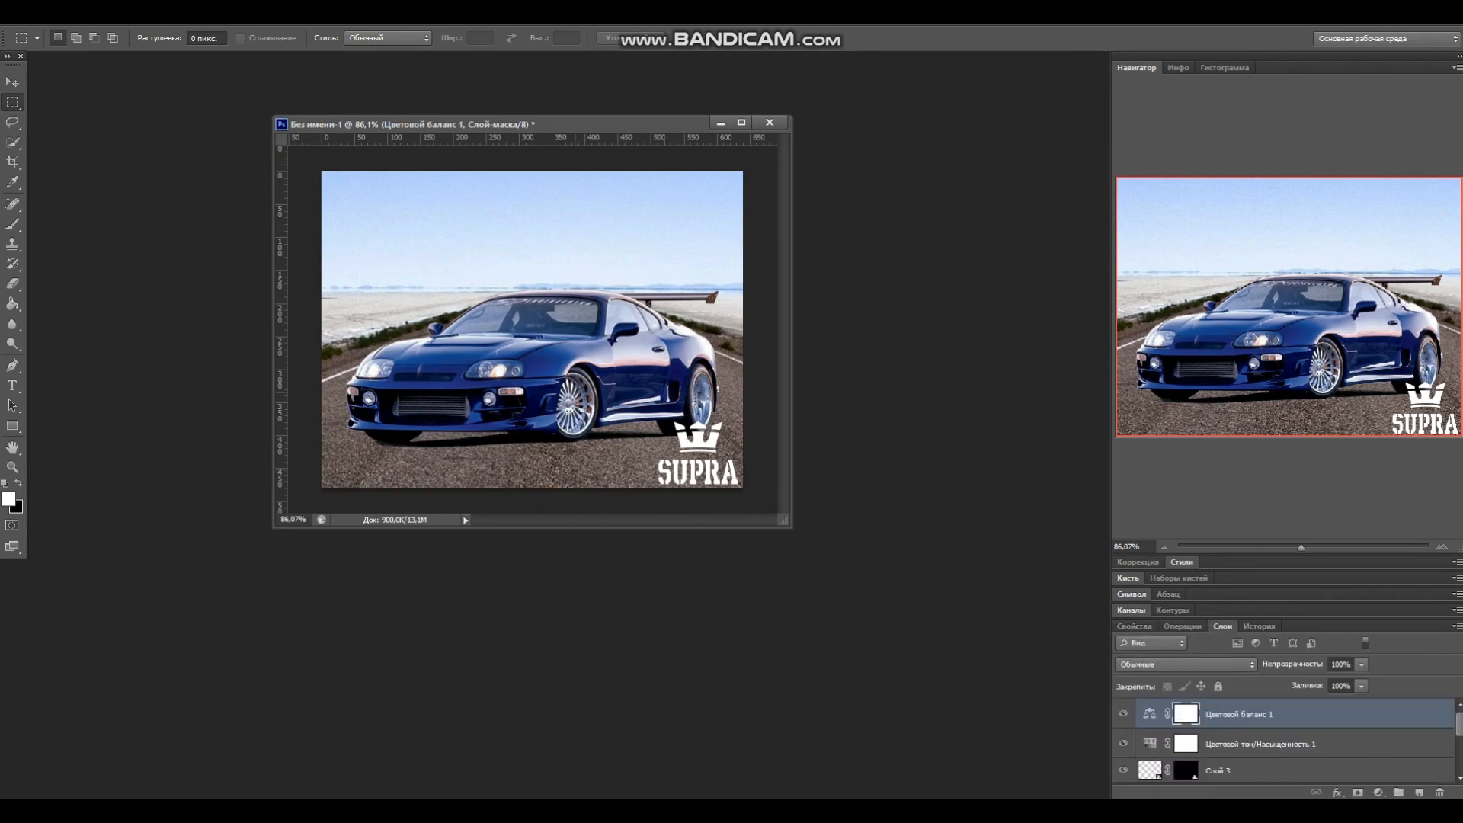
Step: Open Save As and choose JPEG as the file type
{"action": "left_click", "coordinate": [42, 16]}
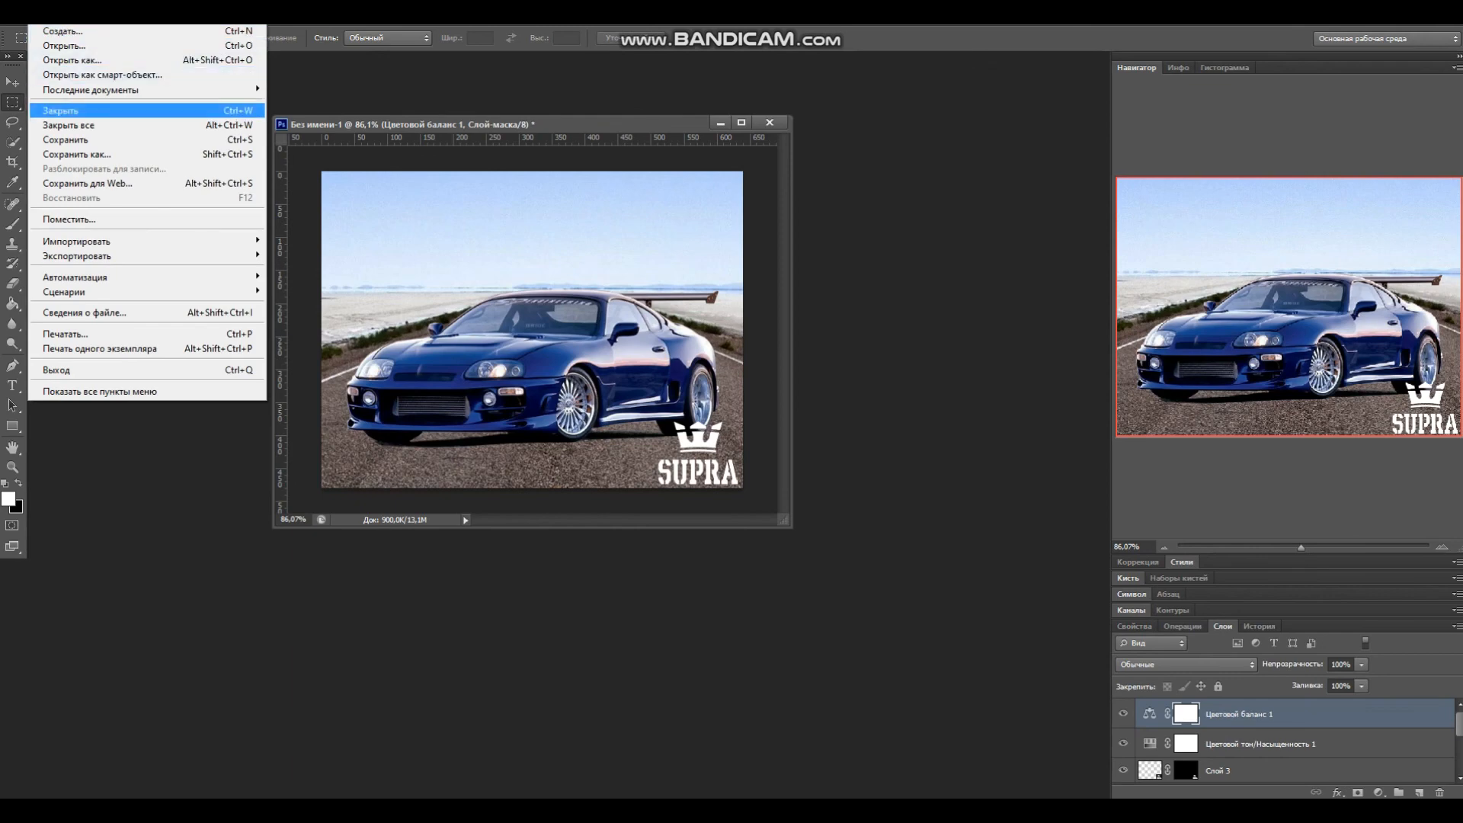
{"action": "left_click", "coordinate": [115, 154]}
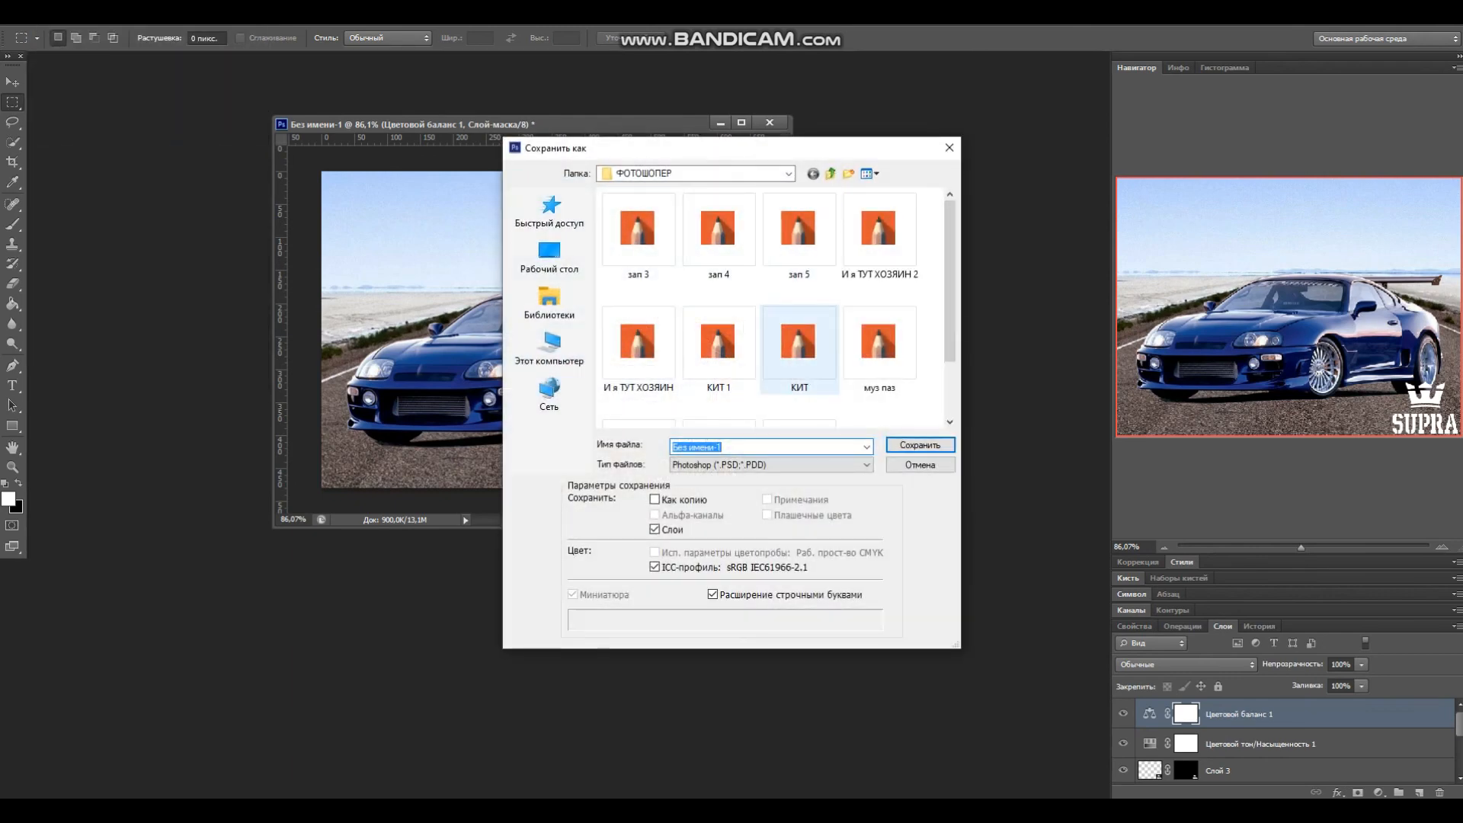
{"action": "left_click", "coordinate": [770, 447]}
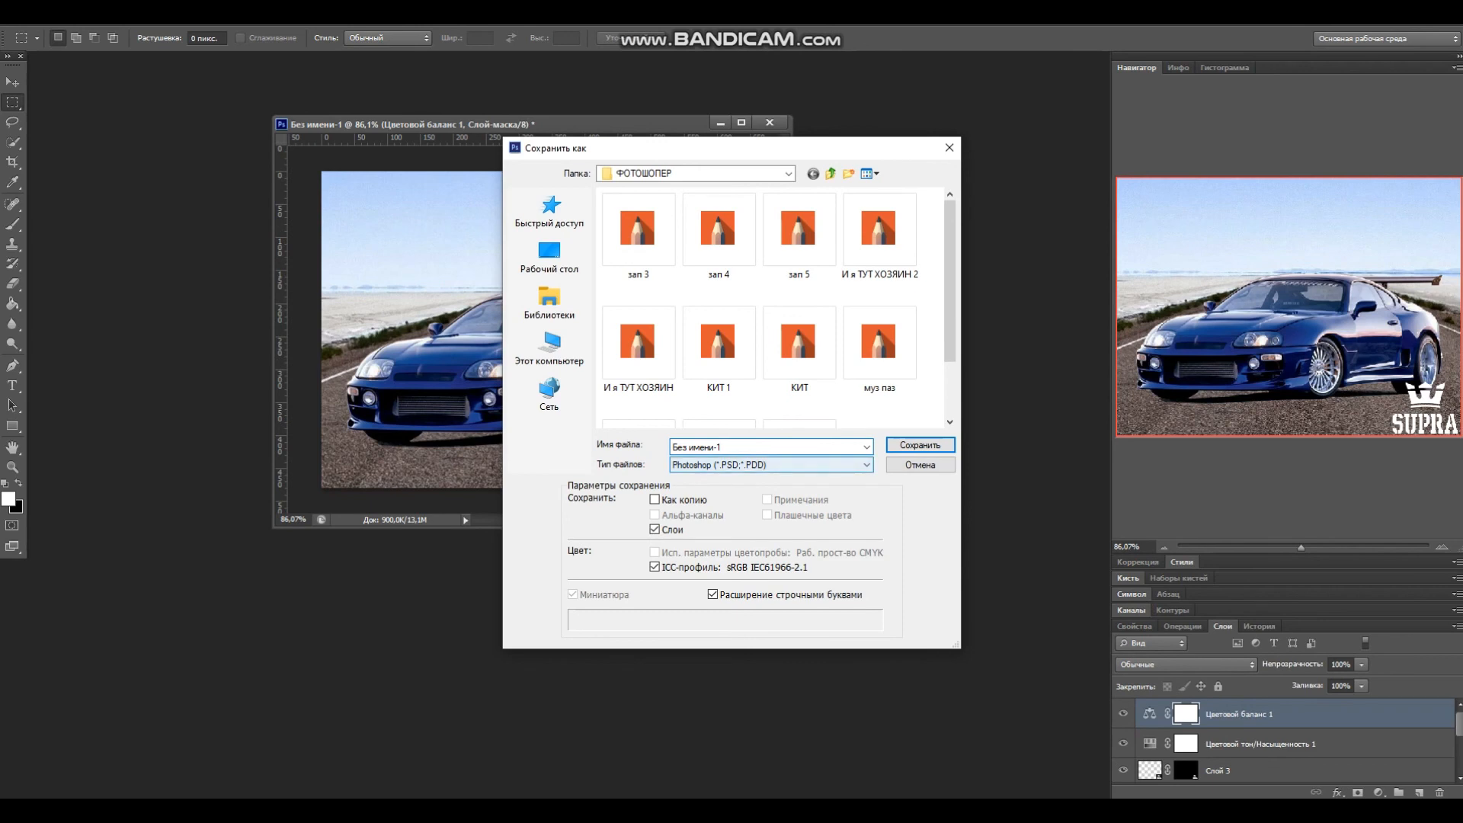
{"action": "left_click", "coordinate": [769, 465]}
{"action": "left_click", "coordinate": [762, 568]}
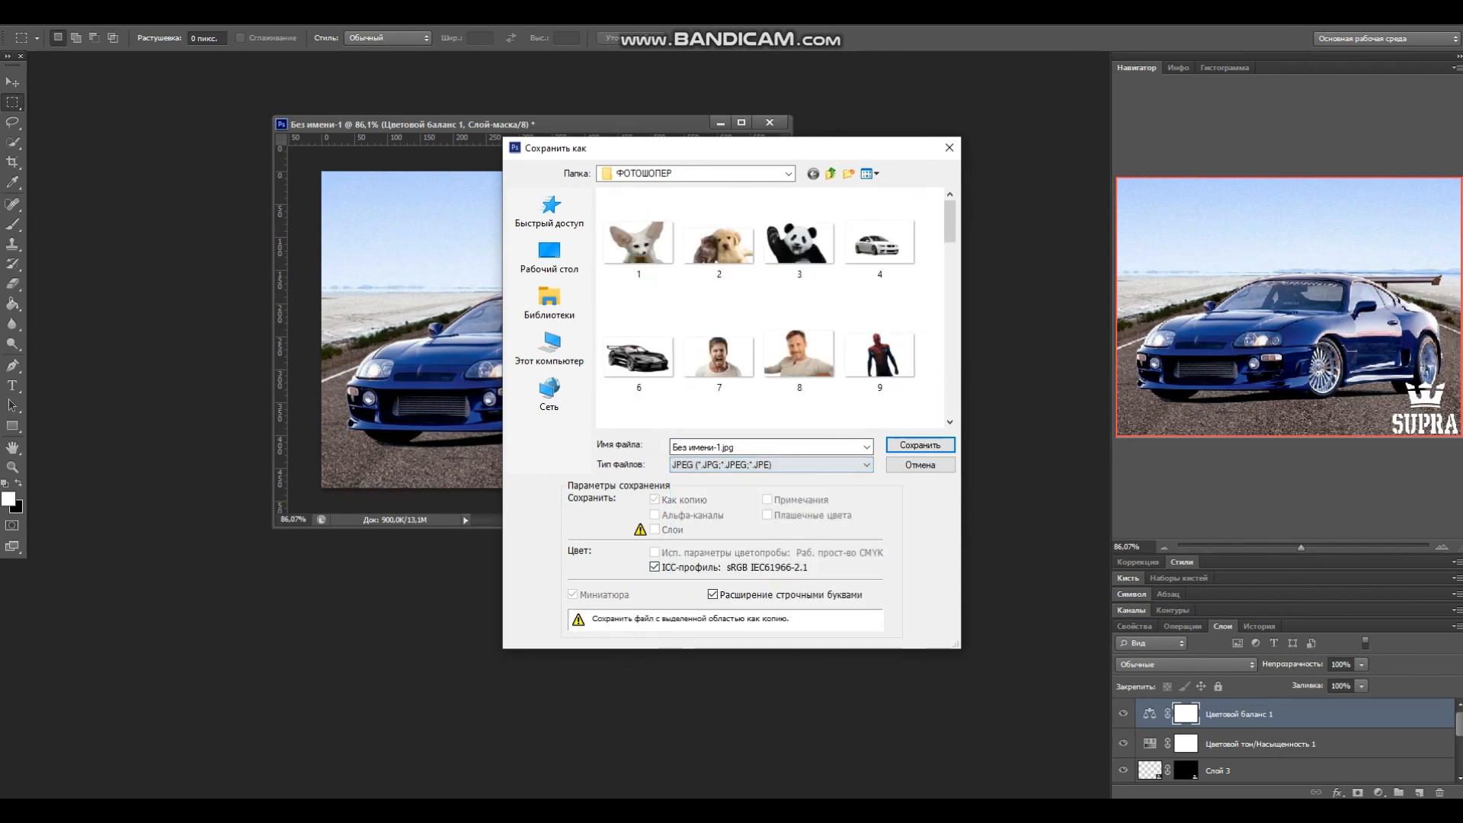
Step: Name the file Замена фона and save it, accepting the JPEG options
{"action": "key", "text": "shift+Tab"}
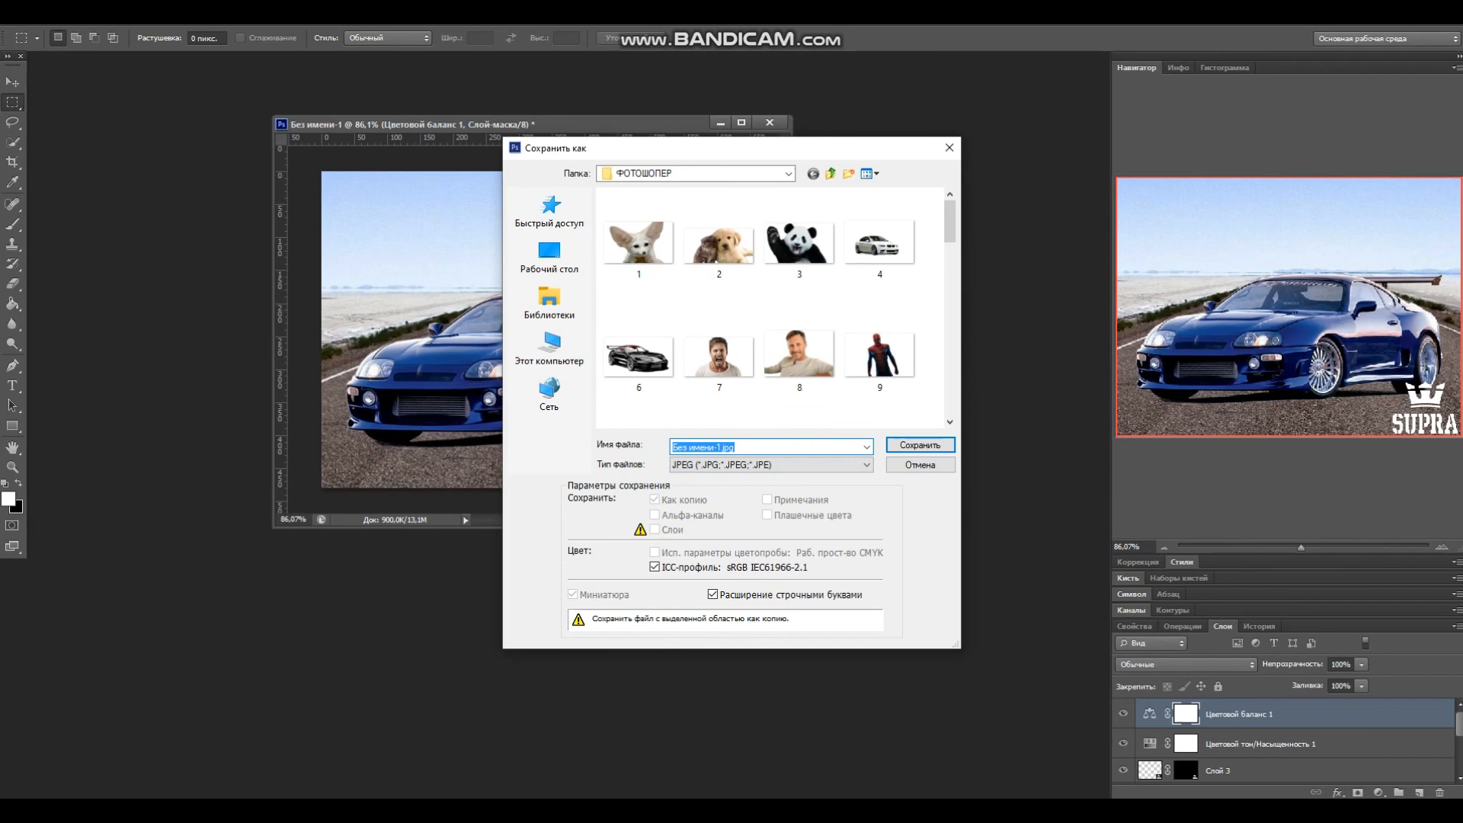
{"action": "left_click", "coordinate": [720, 447]}
{"action": "key", "text": "BackSpace"}
{"action": "key", "text": "BackSpace"}
{"action": "key", "text": "BackSpace"}
{"action": "key", "text": "BackSpace"}
{"action": "key", "text": "BackSpace"}
{"action": "key", "text": "BackSpace"}
{"action": "key", "text": "BackSpace"}
{"action": "key", "text": "BackSpace"}
{"action": "key", "text": "BackSpace"}
{"action": "key", "text": "BackSpace"}
{"action": "key", "text": "BackSpace"}
{"action": "type", "text": "Замена фона"}
{"action": "key", "text": "Return"}
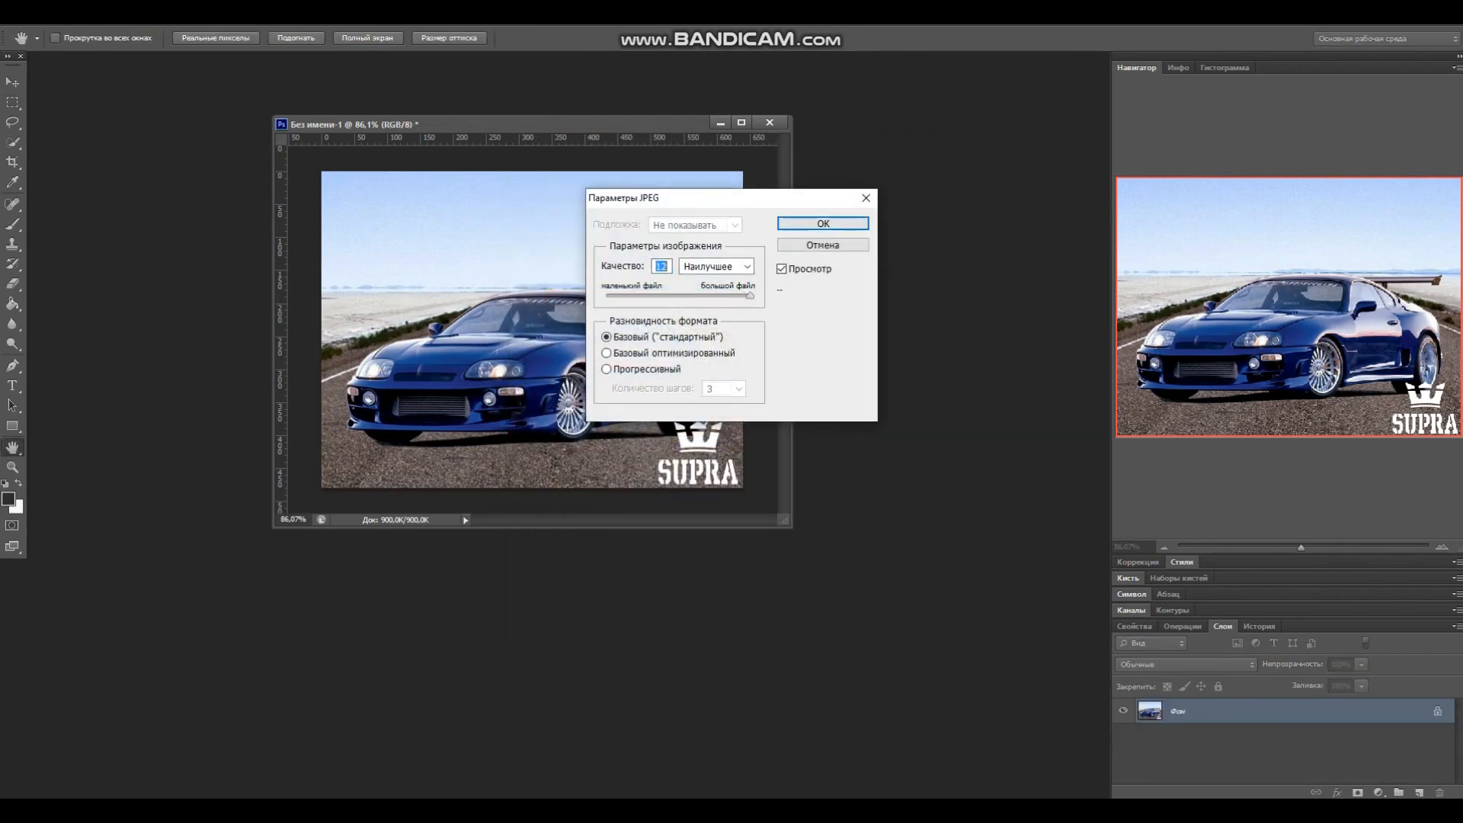
{"action": "key", "text": "Return"}
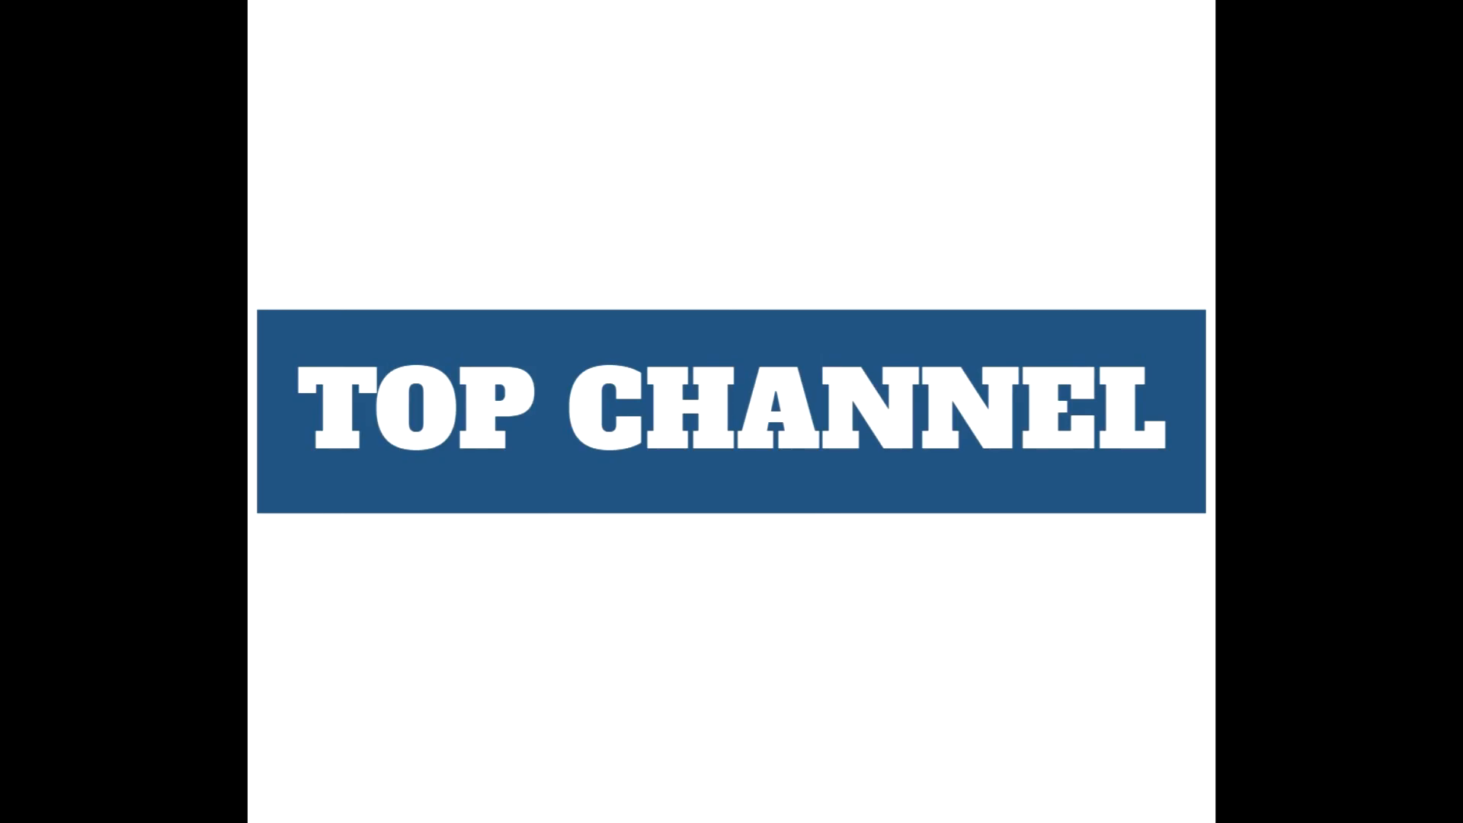